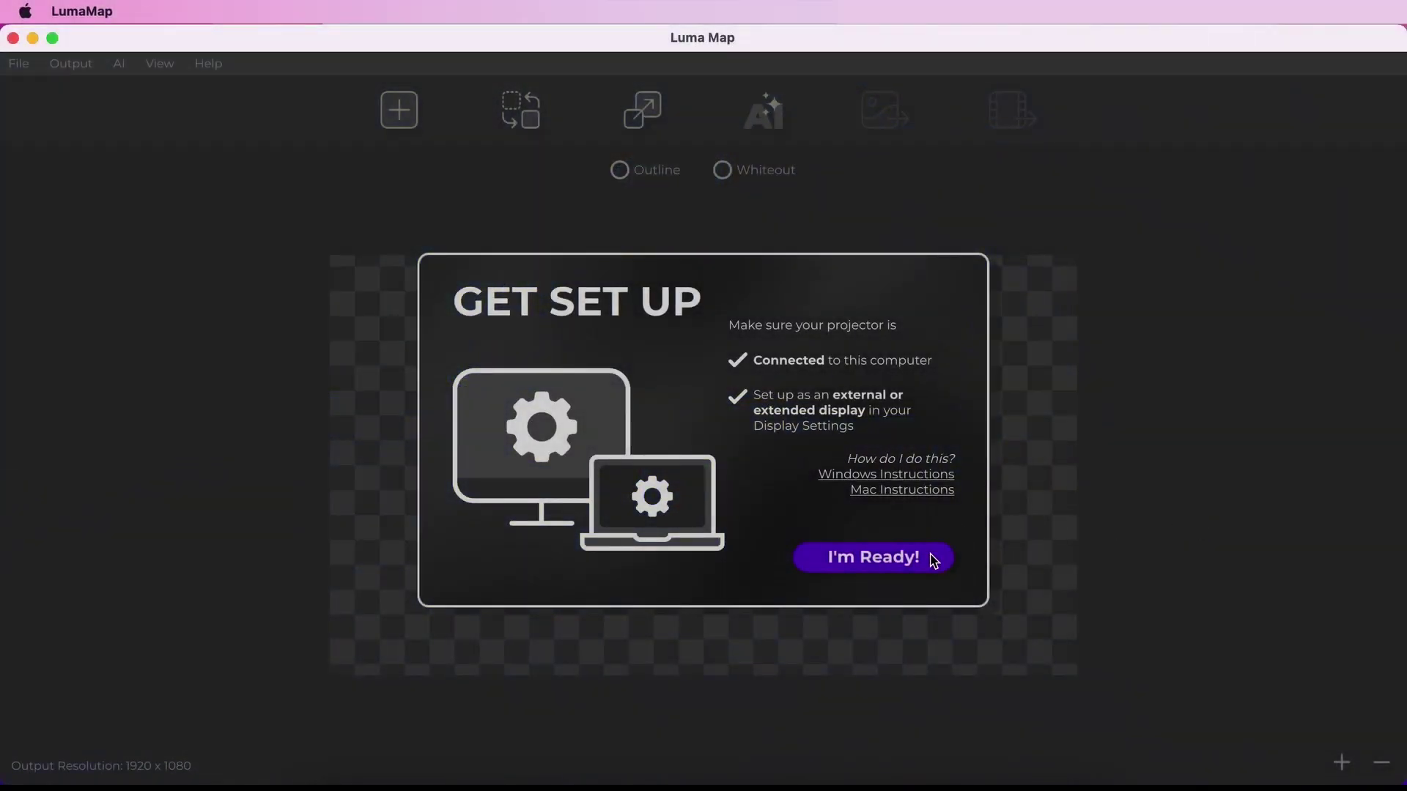
Confirm that the projector is ready in the setup notice and try zooming the canvas view in and out.
left_click(883, 562)
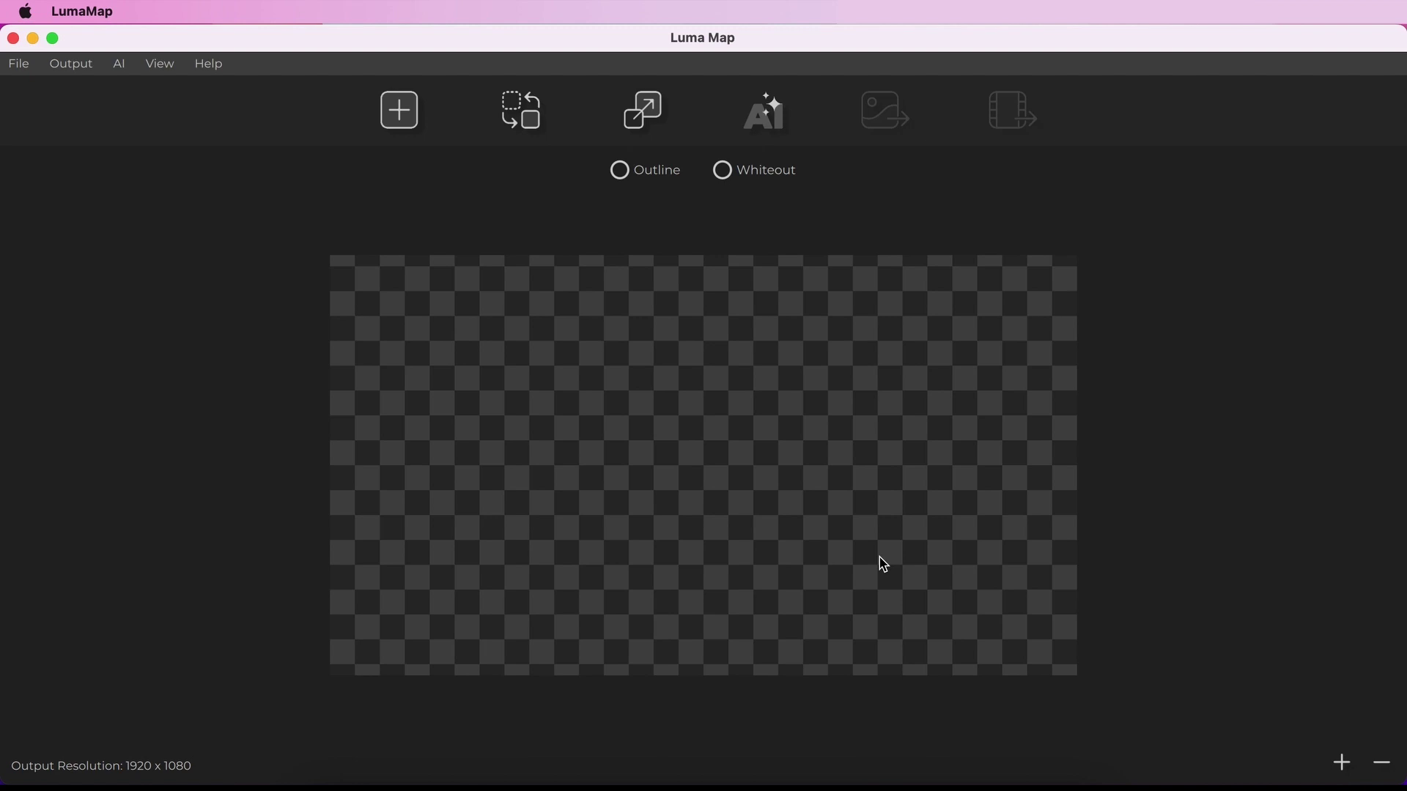
left_click(162, 68)
left_click(166, 93)
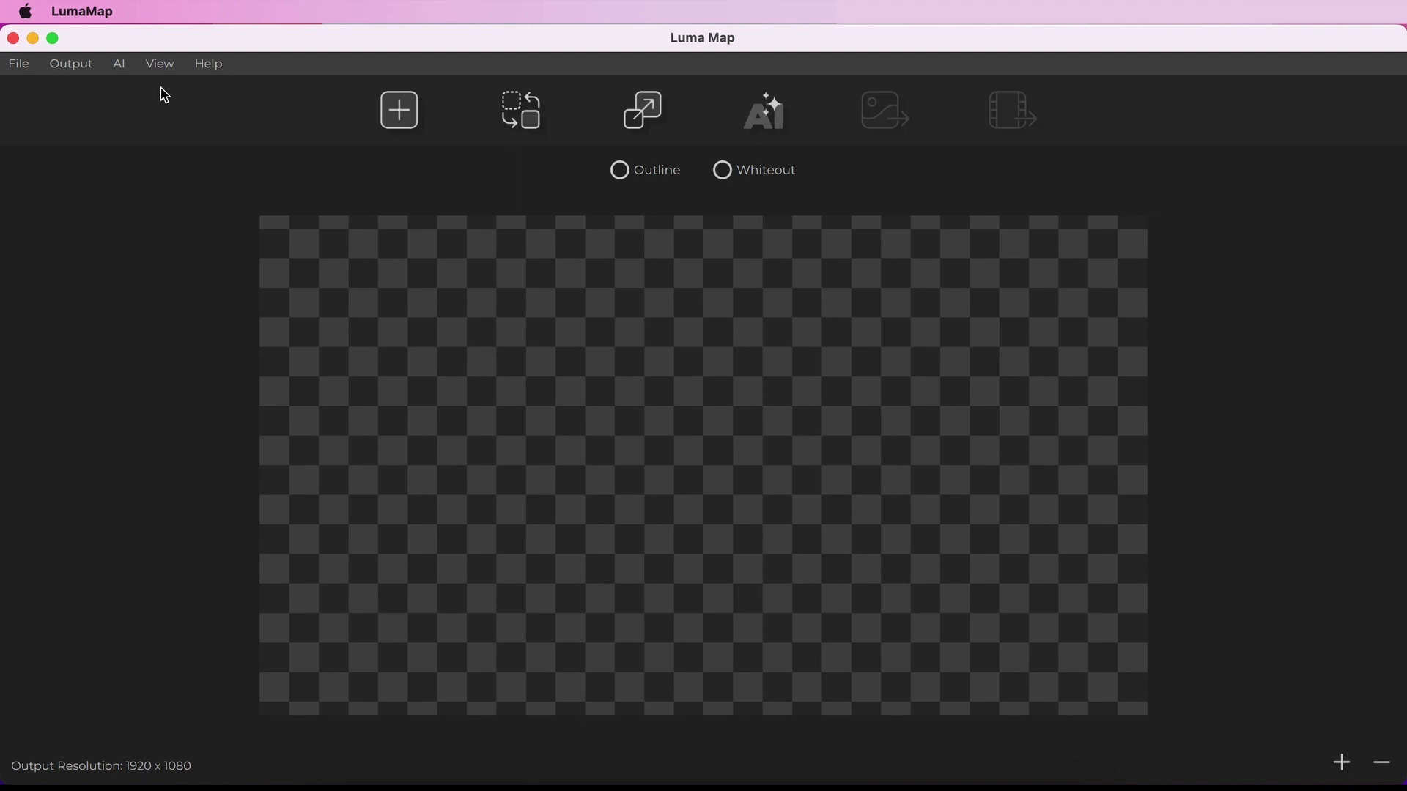
left_click(160, 66)
left_click(170, 120)
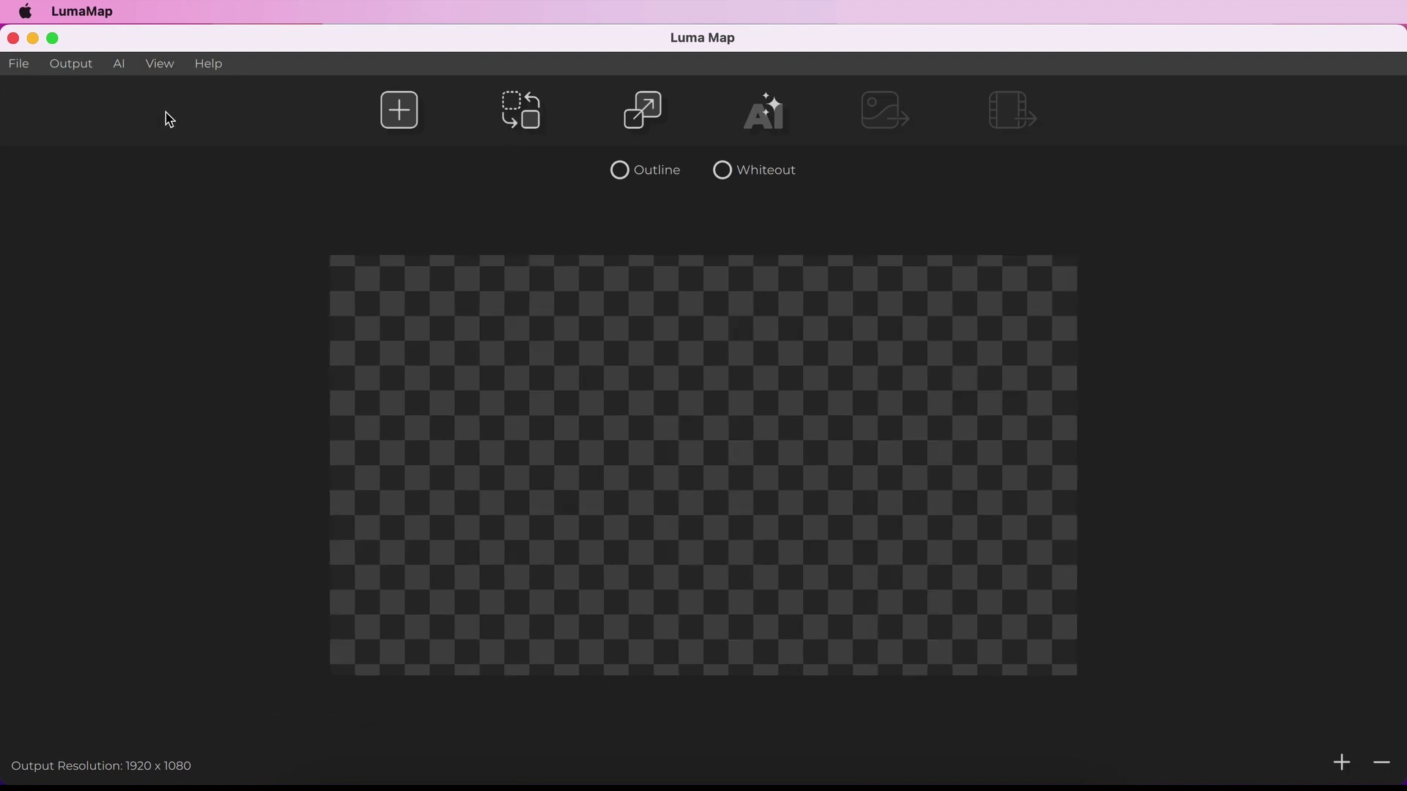
left_click(1342, 764)
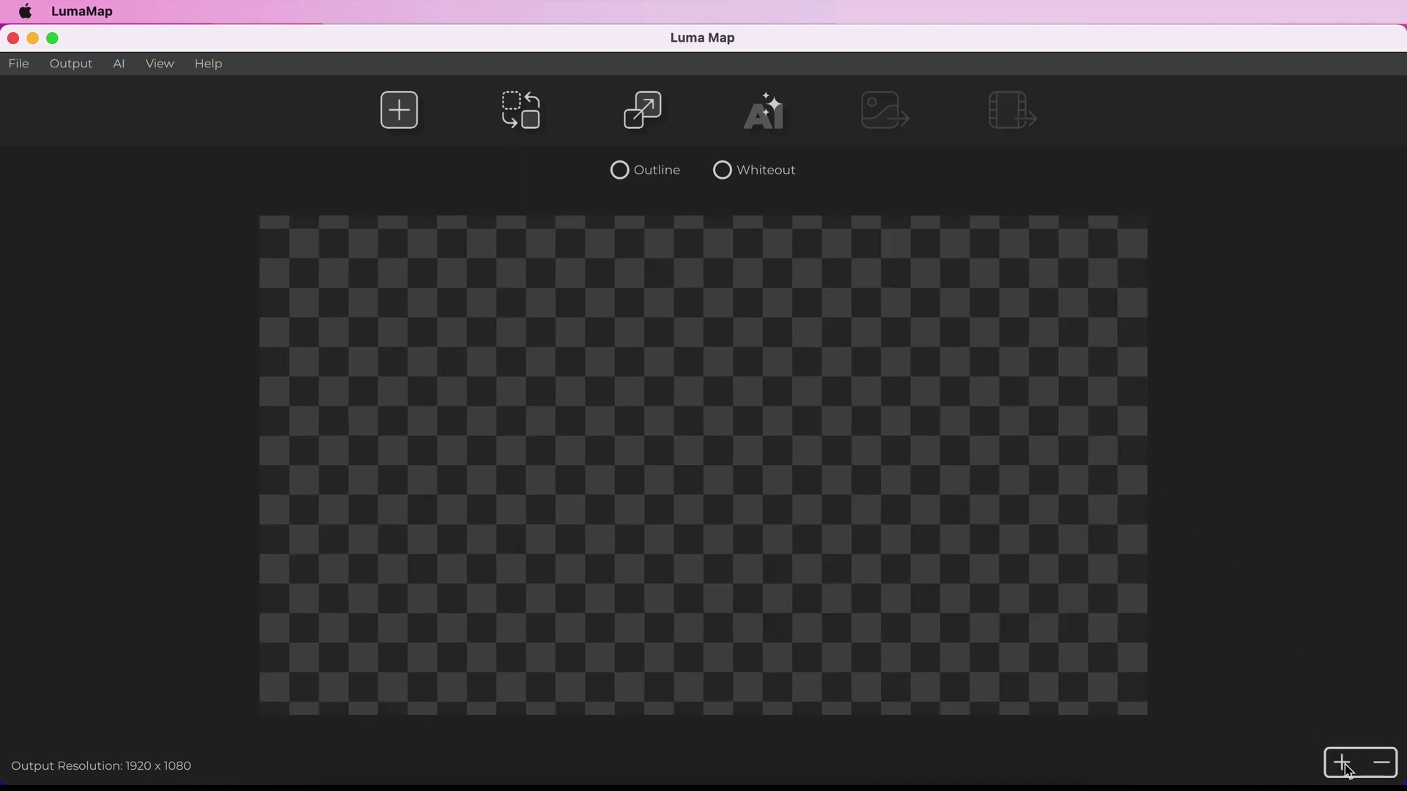
left_click(1346, 768)
left_click(1382, 766)
left_click(1382, 768)
left_click(1383, 769)
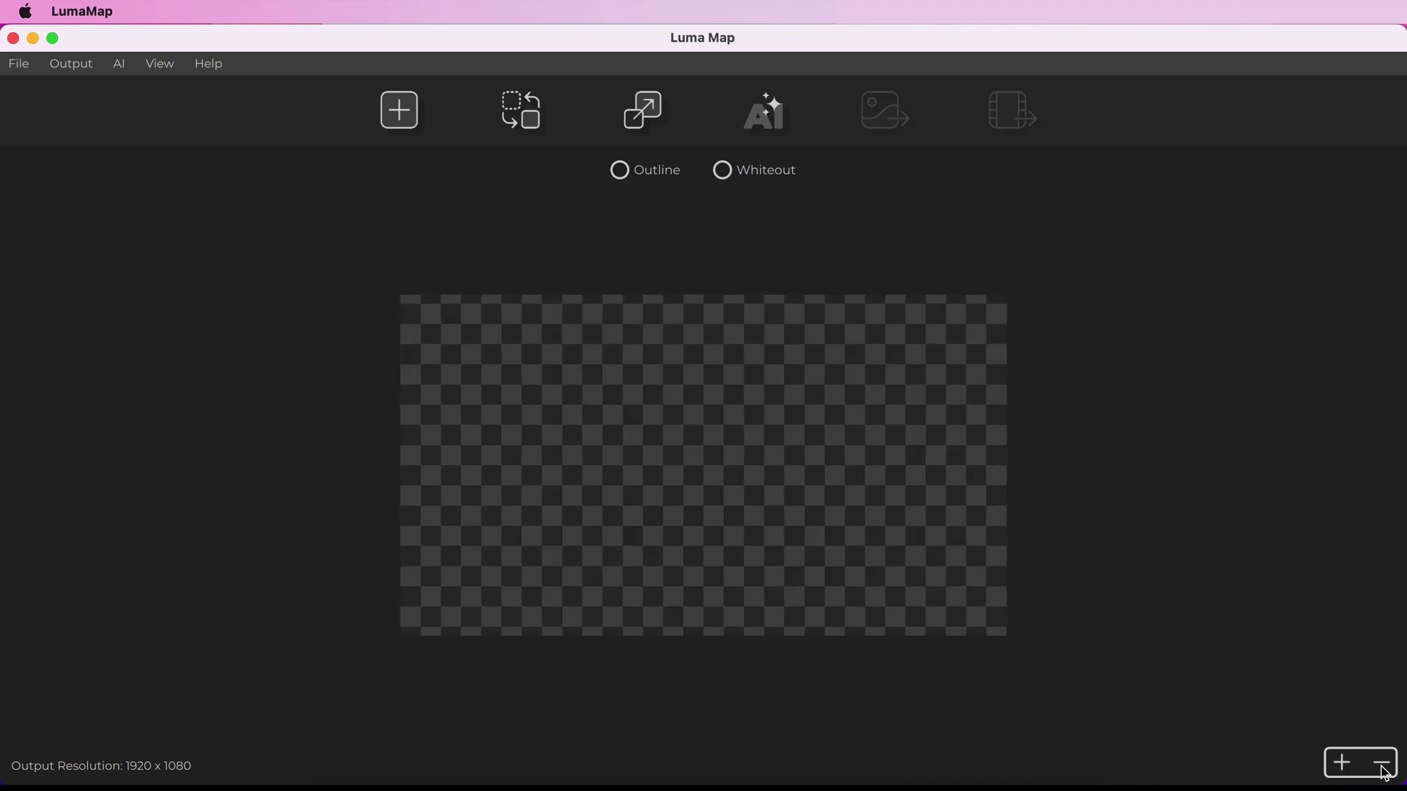
left_click(1350, 770)
left_click(1350, 770)
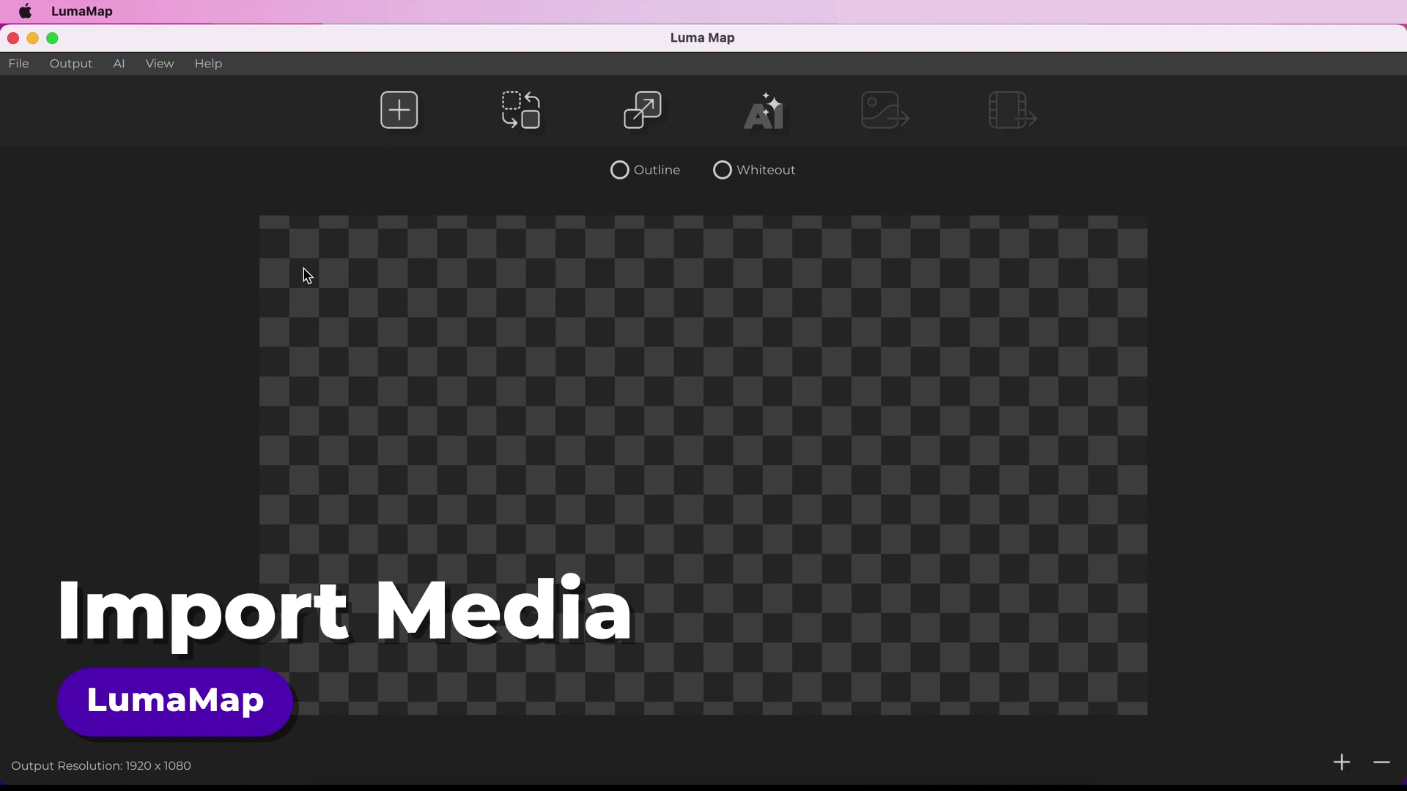
Import the house photo onto the canvas.
left_click(18, 64)
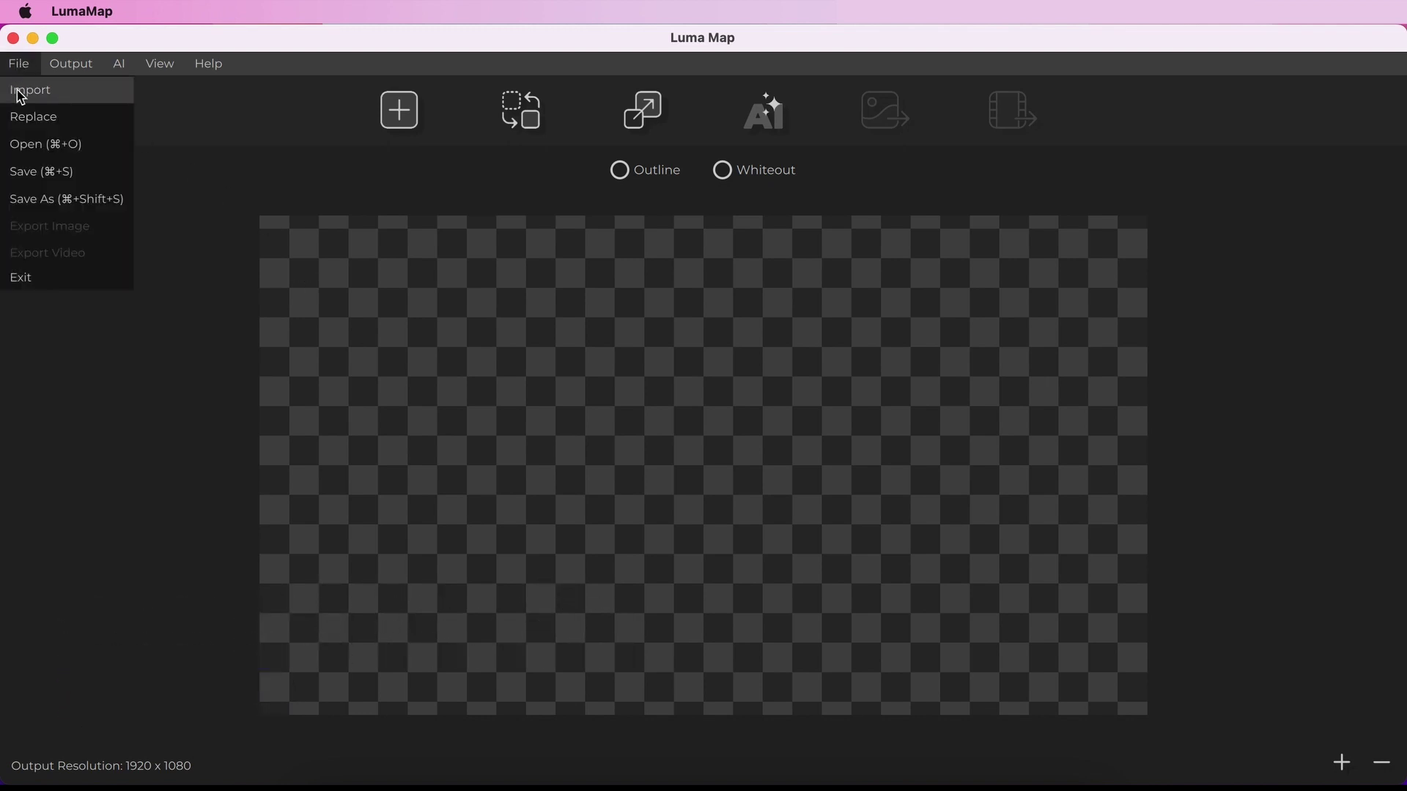
left_click(337, 196)
left_click(401, 114)
left_click(526, 288)
double_click(525, 284)
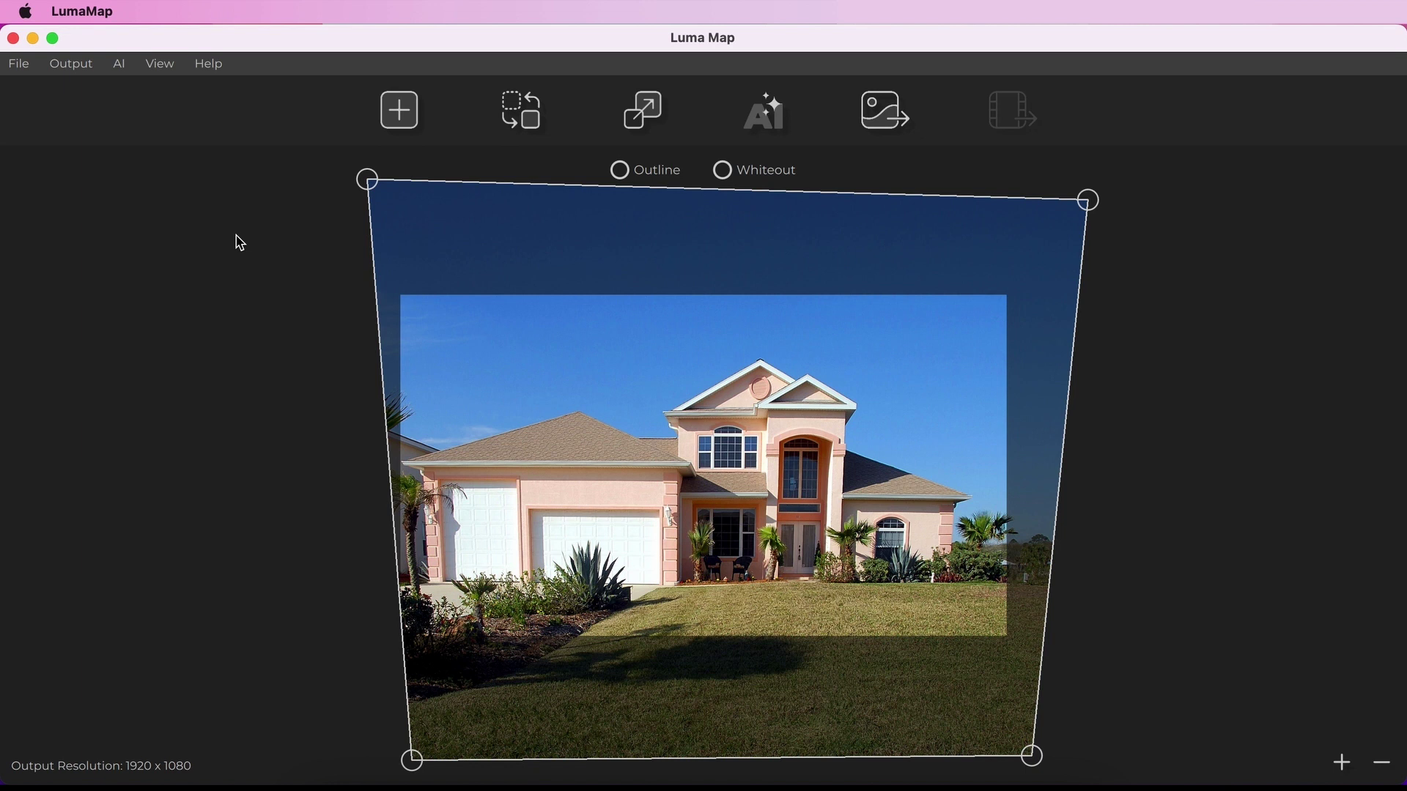
Replace the house photo on the canvas with another media file.
left_click(17, 64)
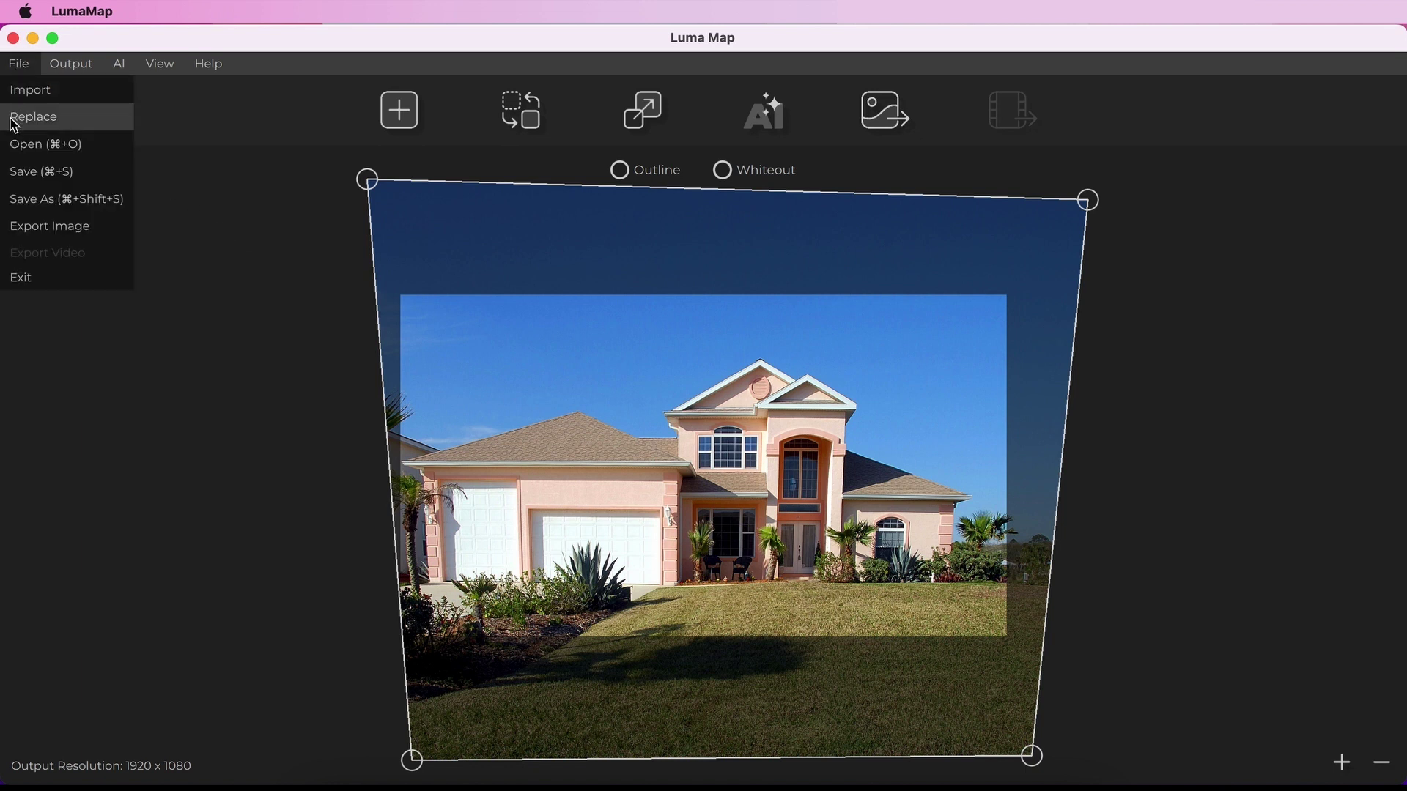
left_click(184, 174)
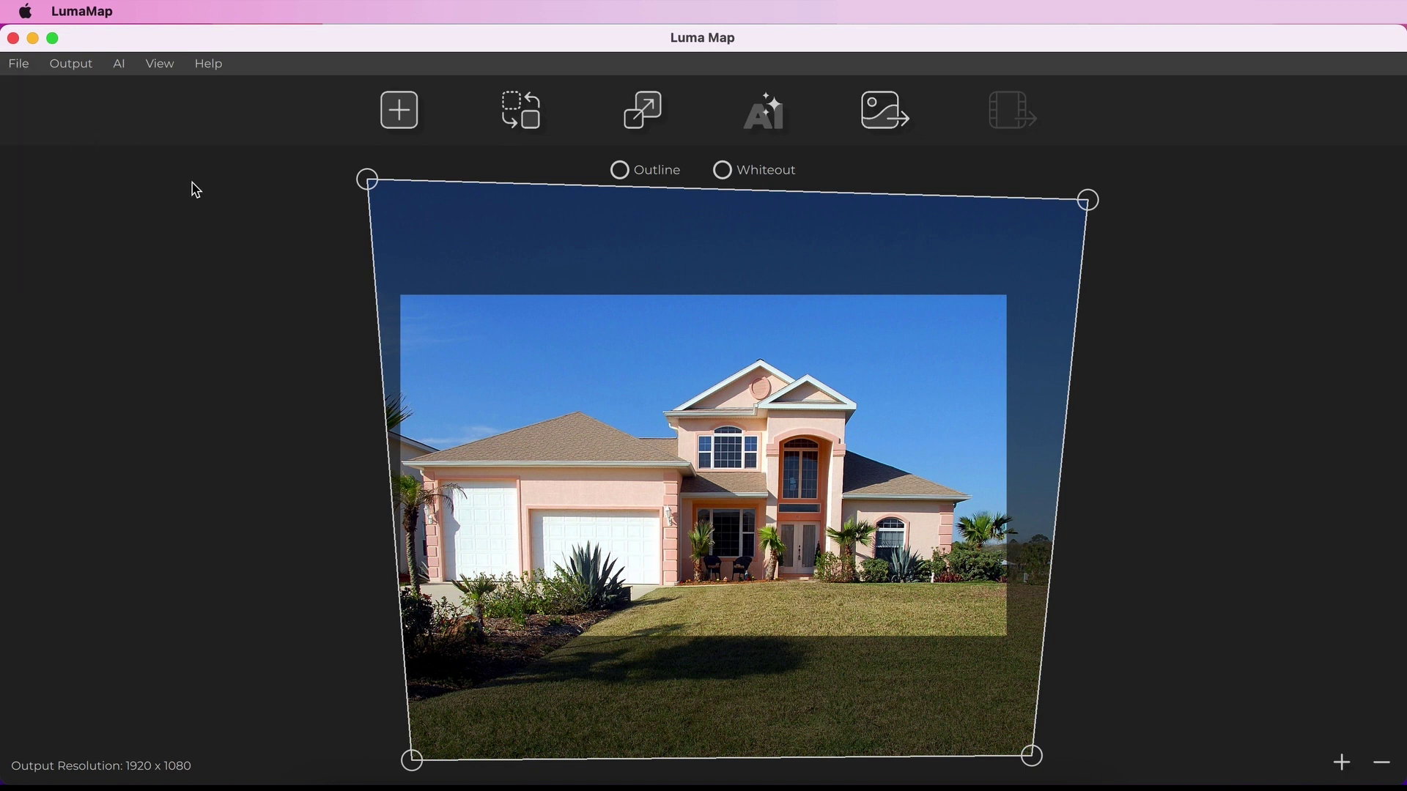
left_click(533, 118)
left_click(551, 306)
double_click(553, 308)
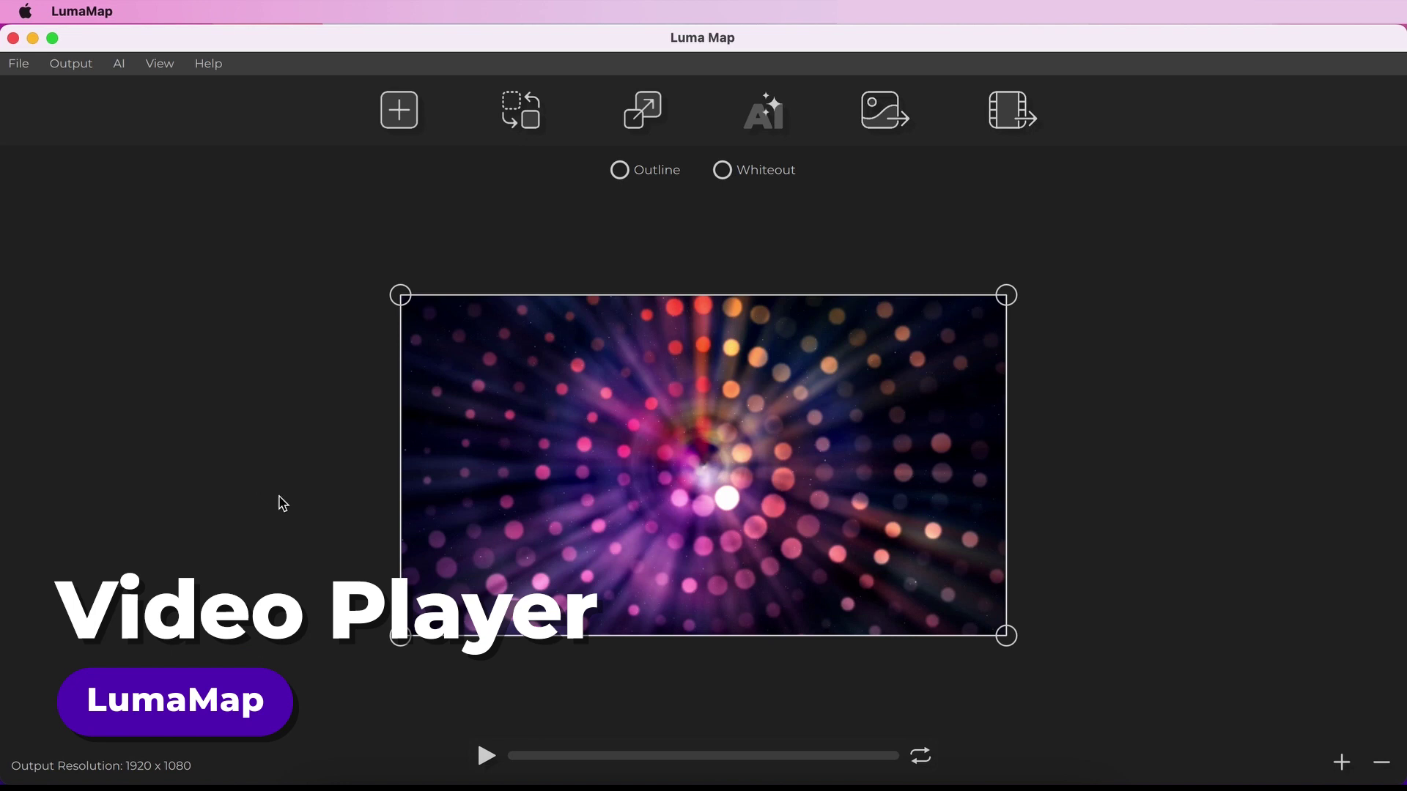
Play the imported video and toggle its loop playback.
left_click(485, 756)
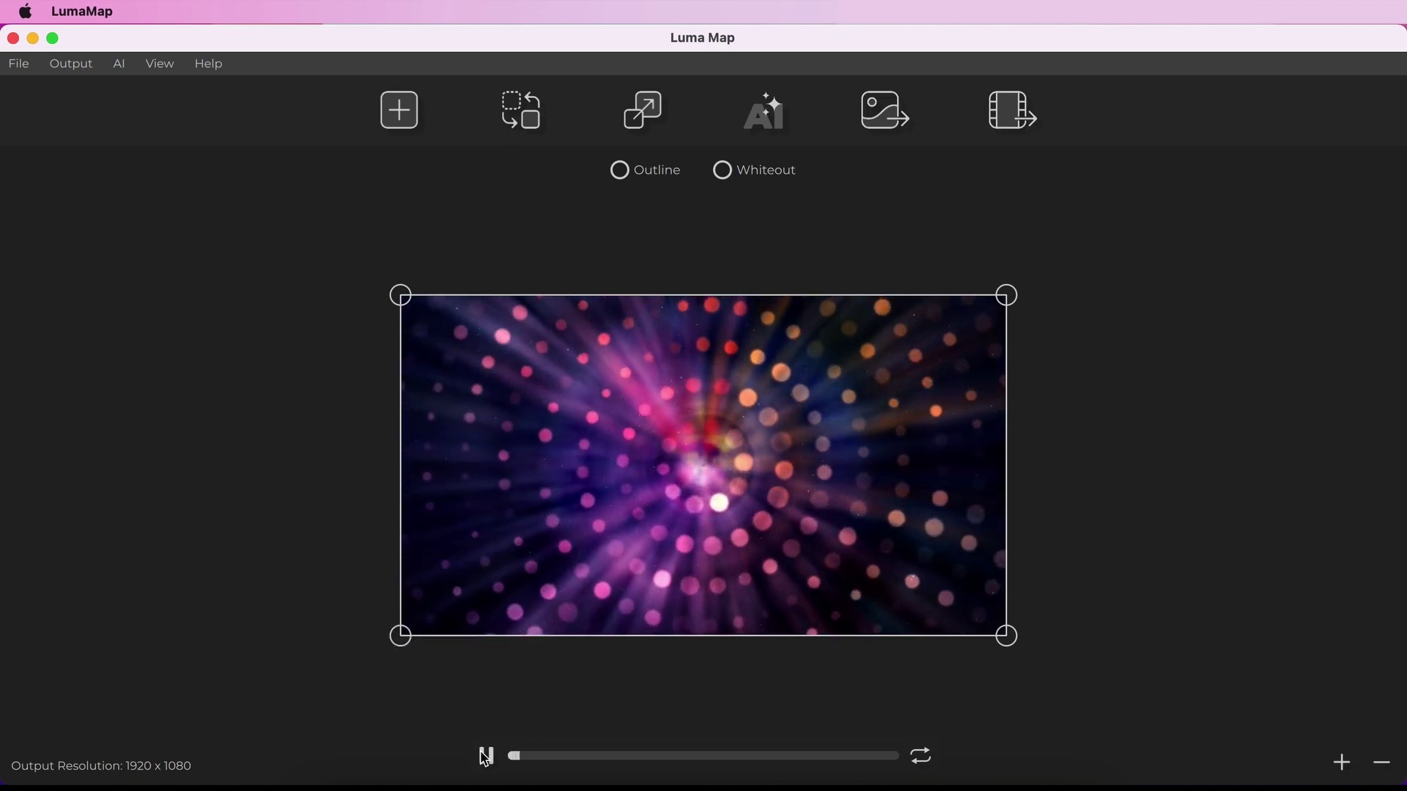
left_click(923, 761)
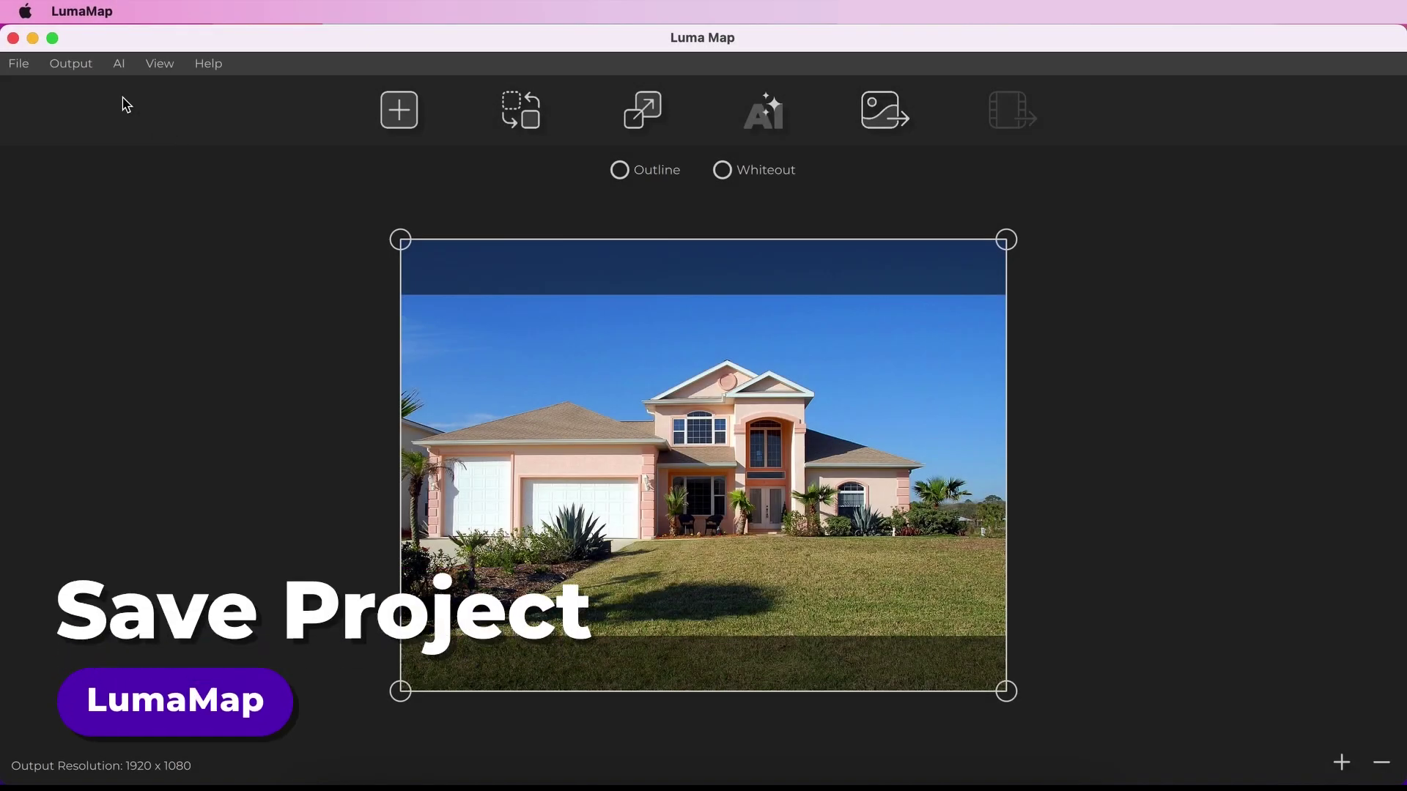
left_click(22, 64)
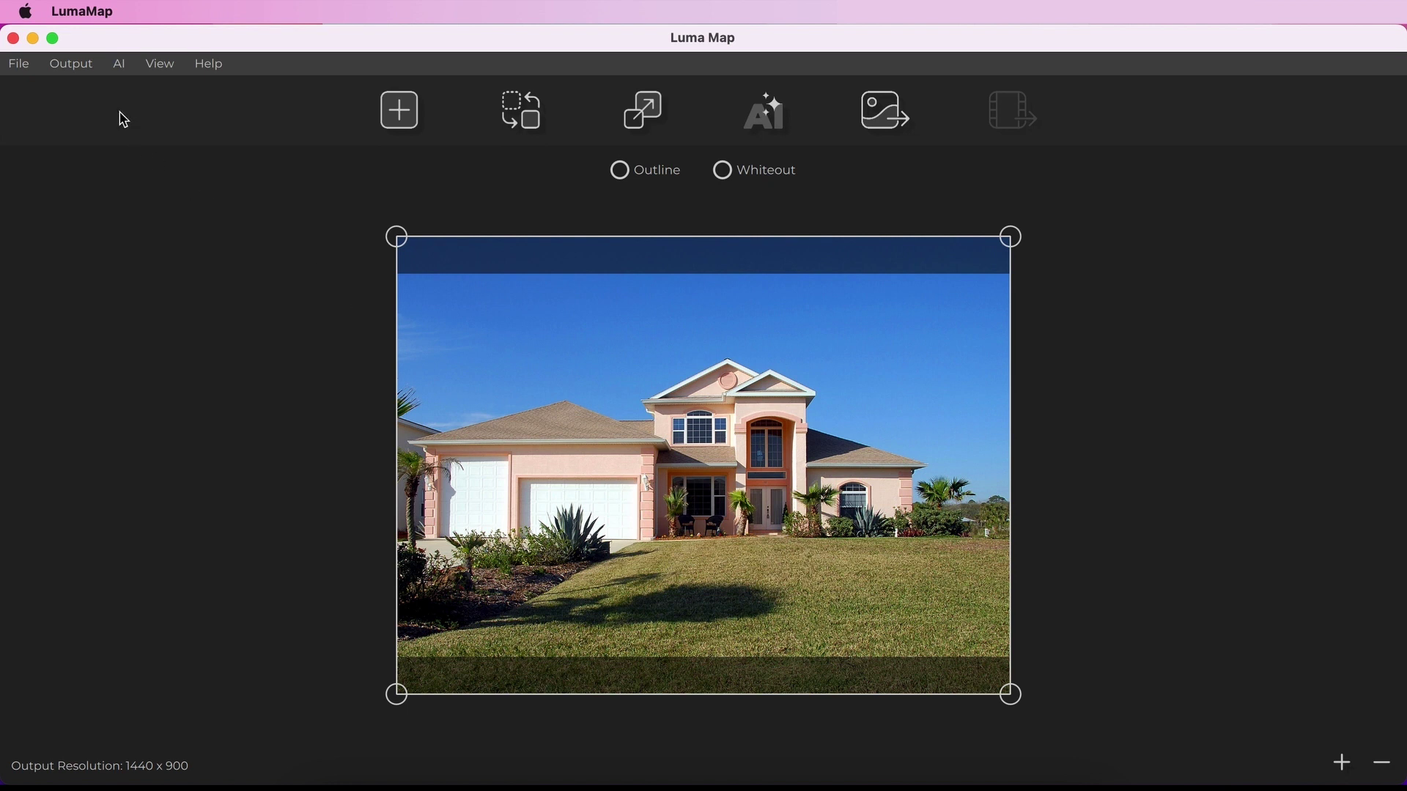
Choose Monitor 2 (1920 x 1080) as the output display and send the output to it.
left_click(85, 67)
mouse_move(103, 101)
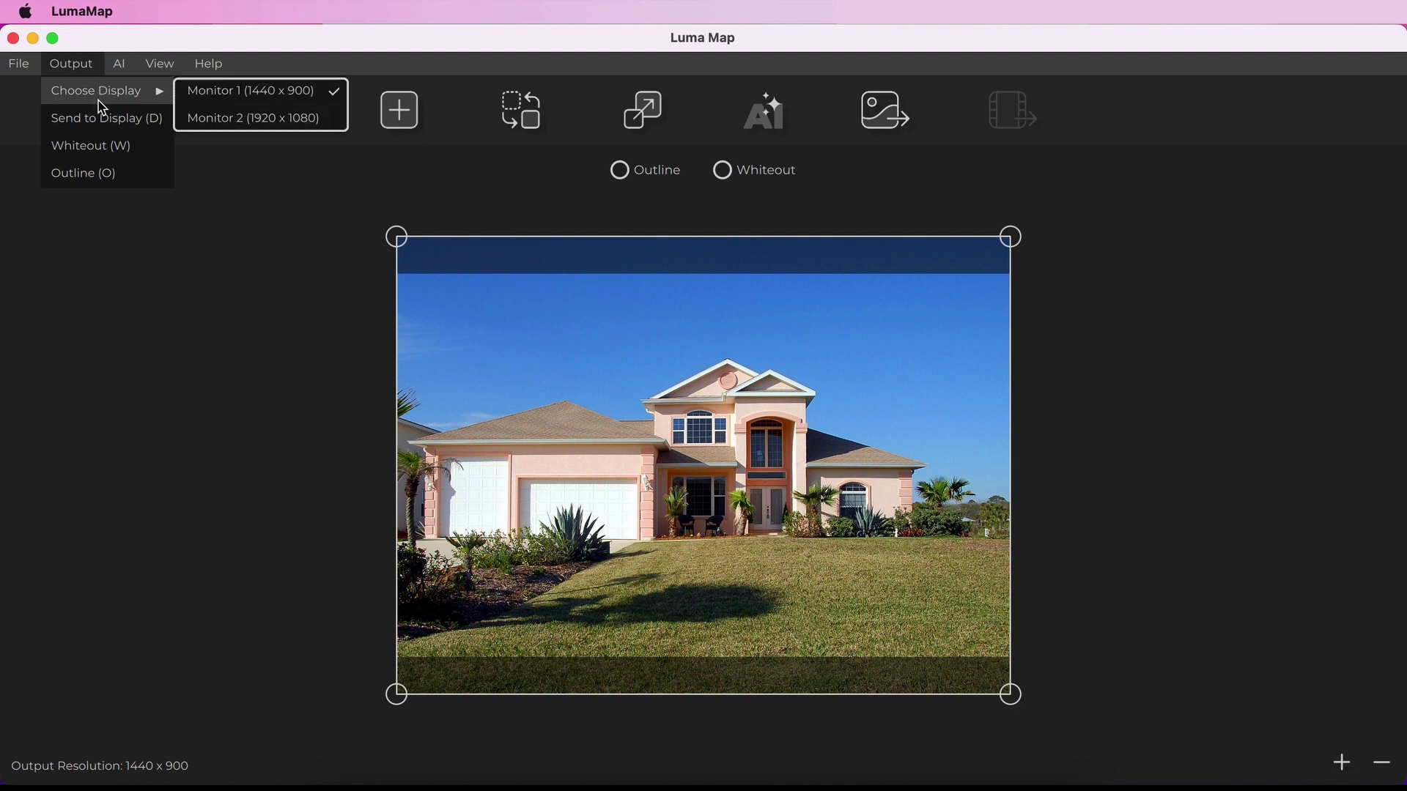
left_click(334, 128)
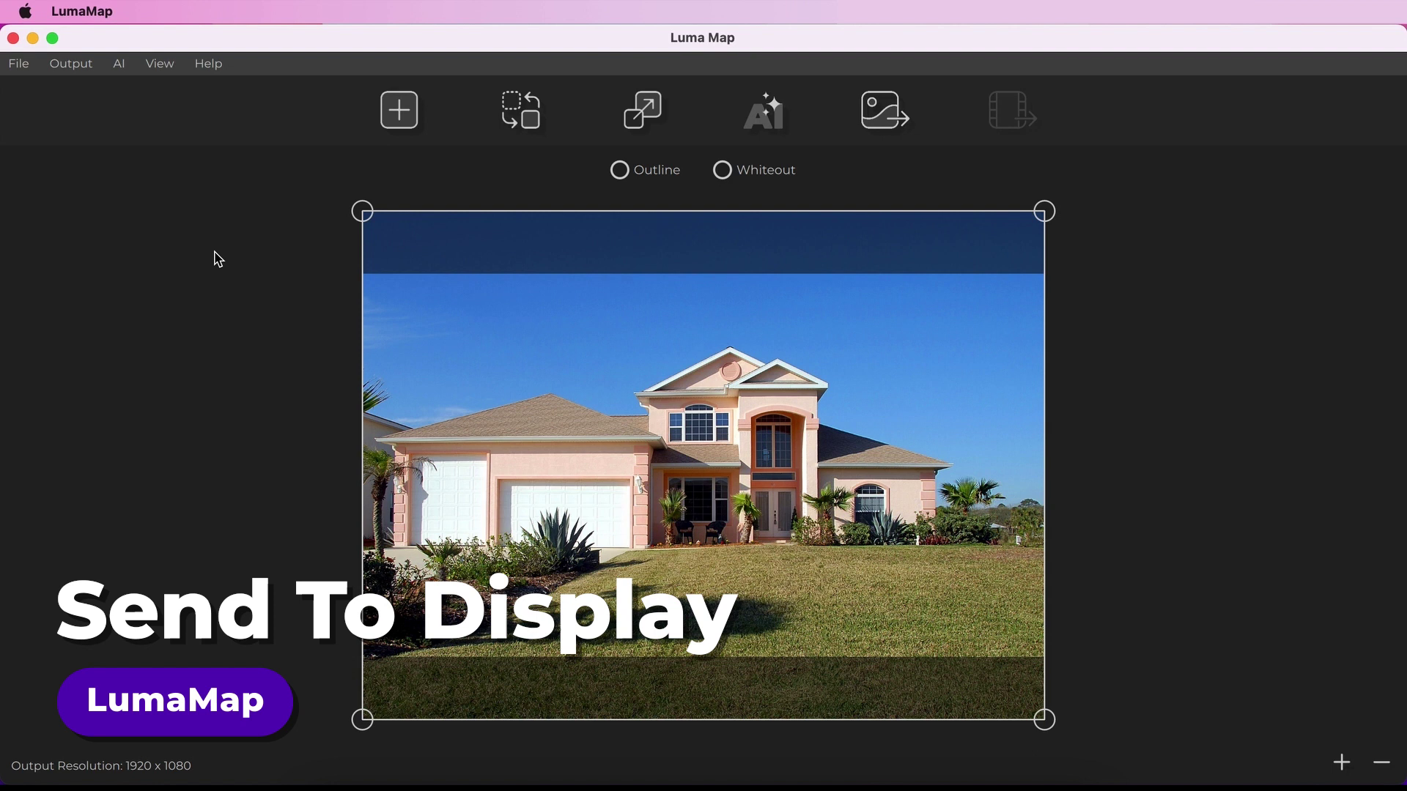
left_click(86, 66)
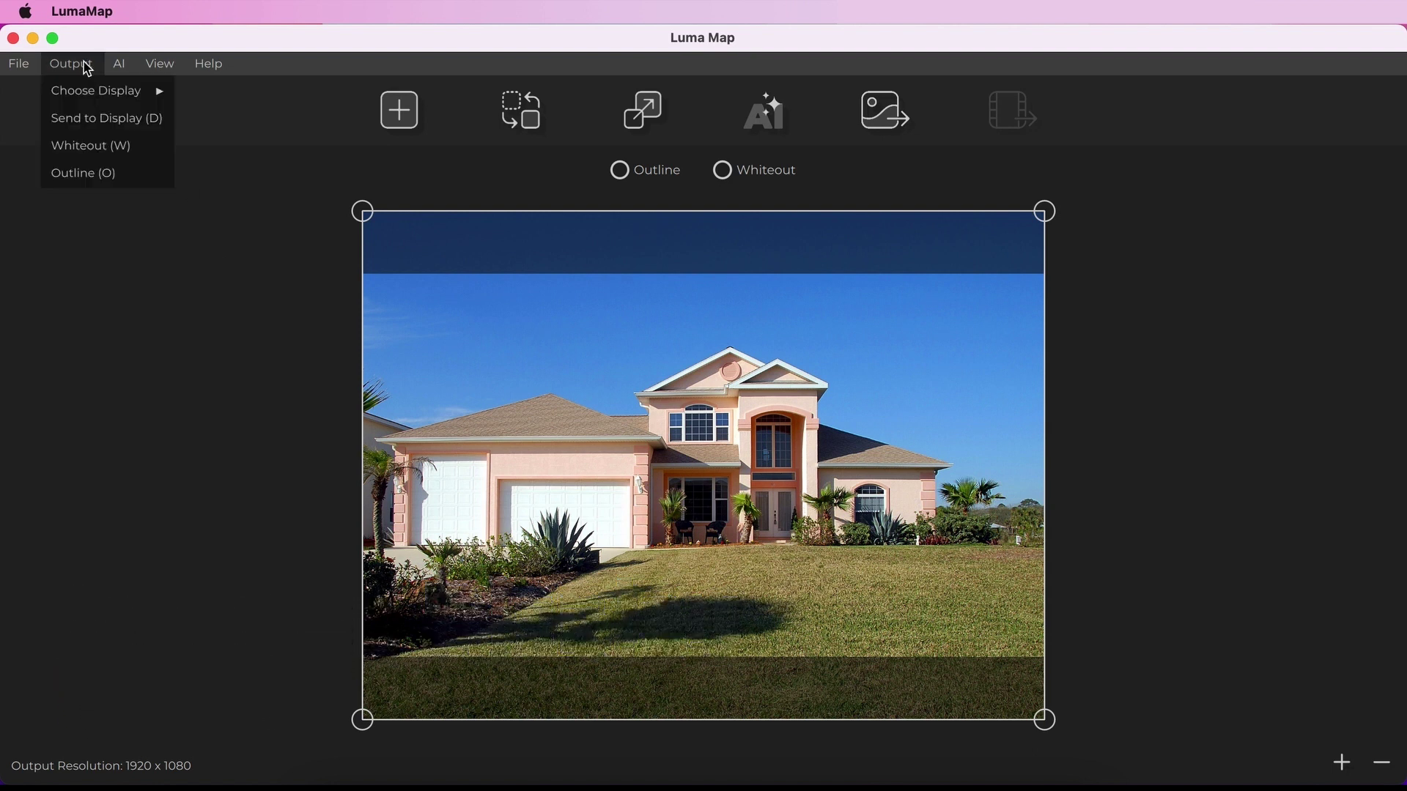
left_click(133, 130)
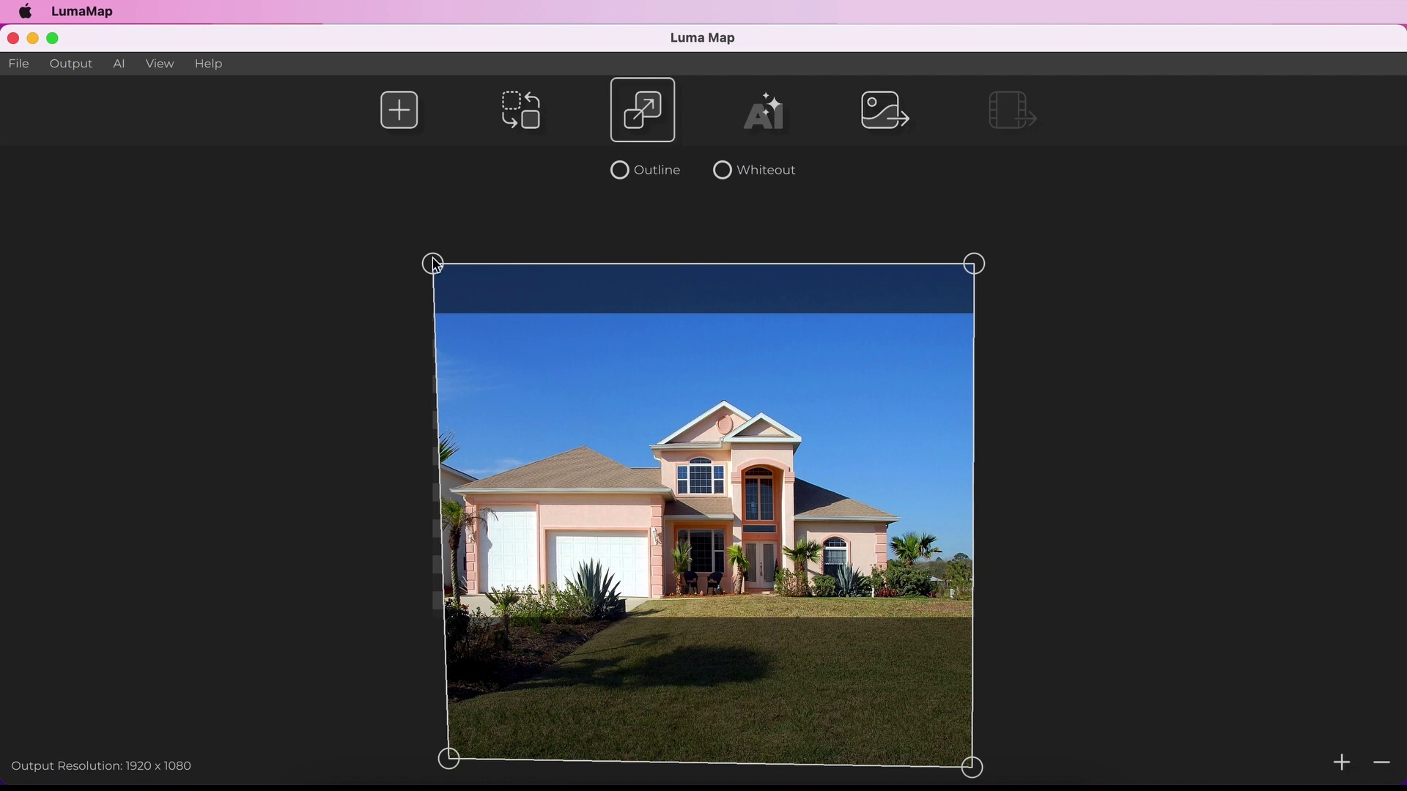
Warp the image by pulling its two upper corners outward and adjusting its two lower corners.
left_click_drag(430, 261, 376, 198)
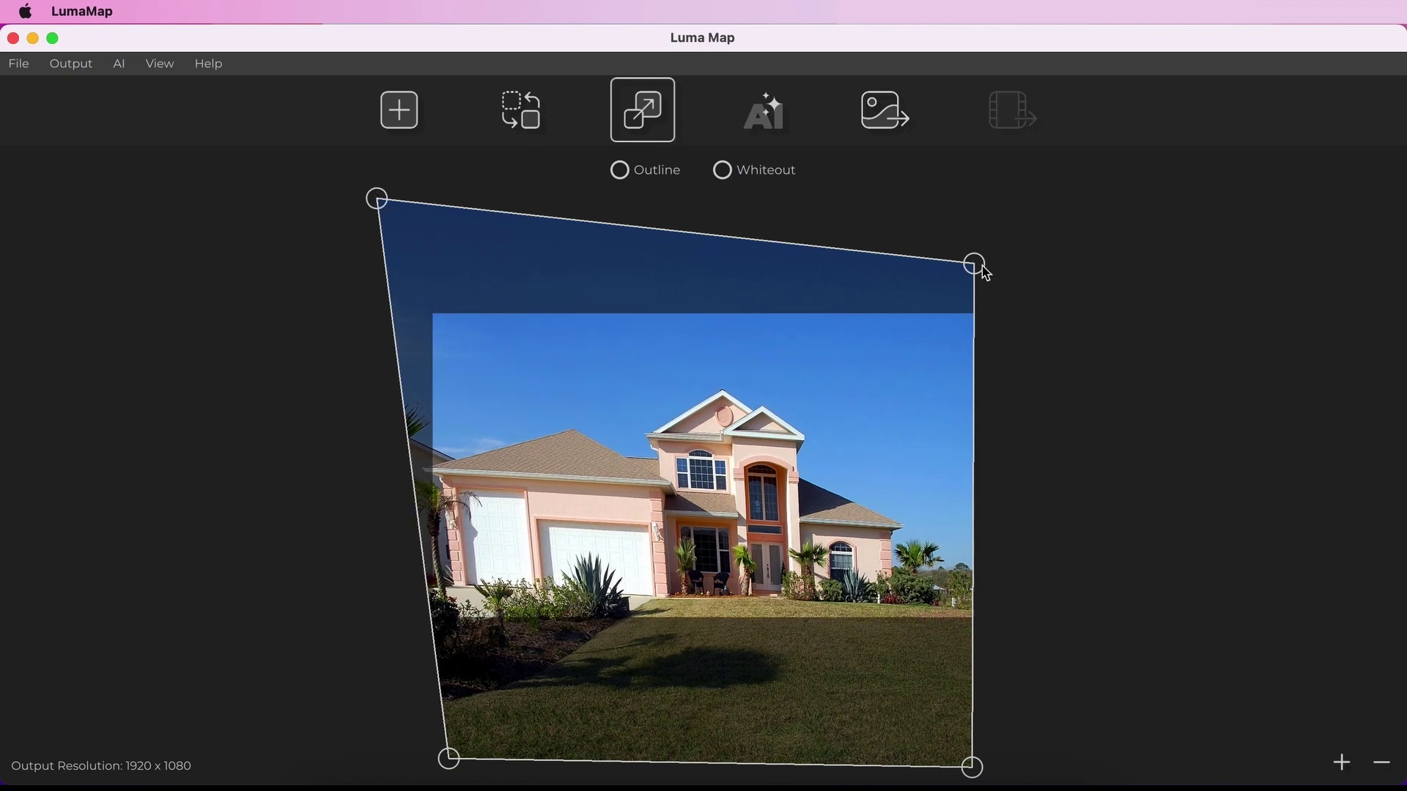
left_click_drag(982, 267, 1039, 210)
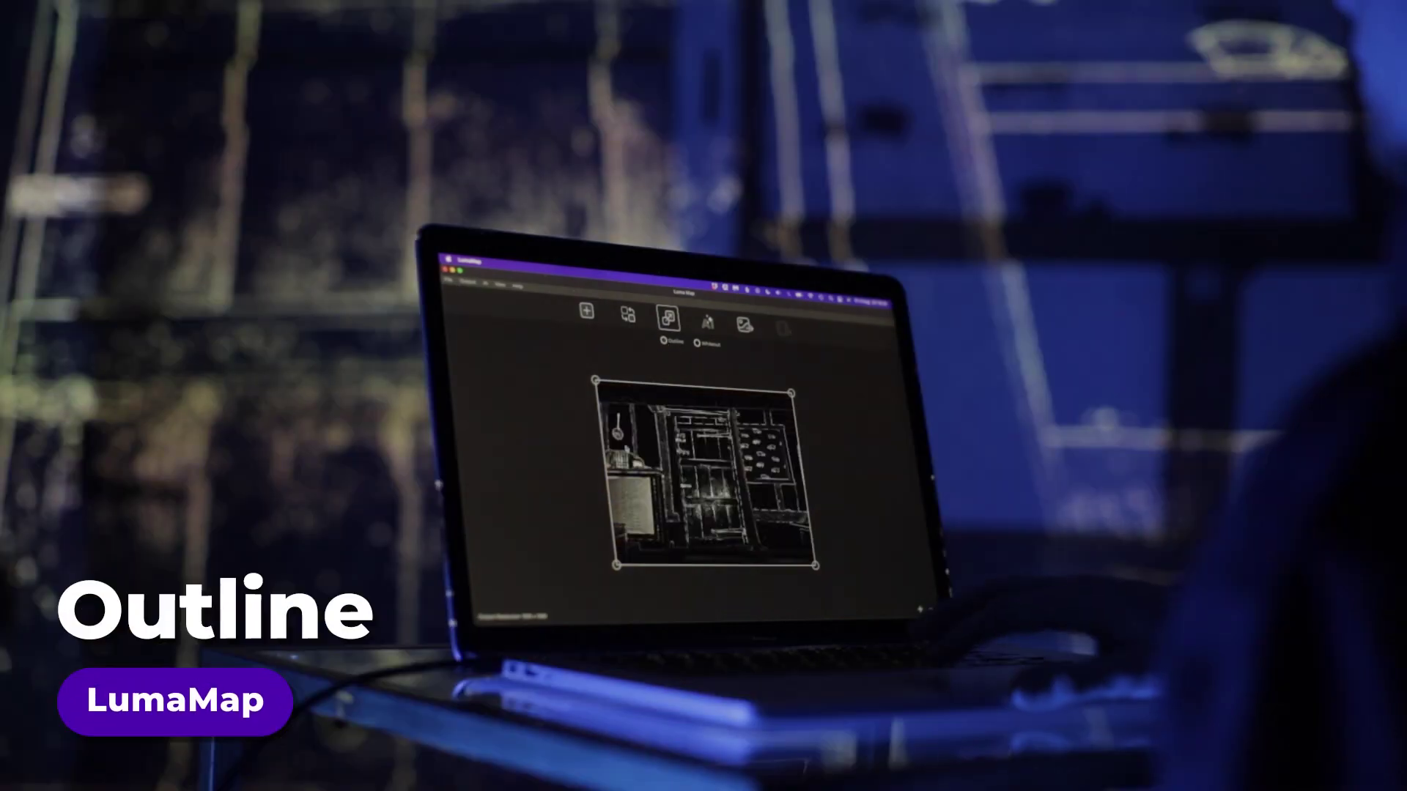
left_click_drag(616, 565, 631, 572)
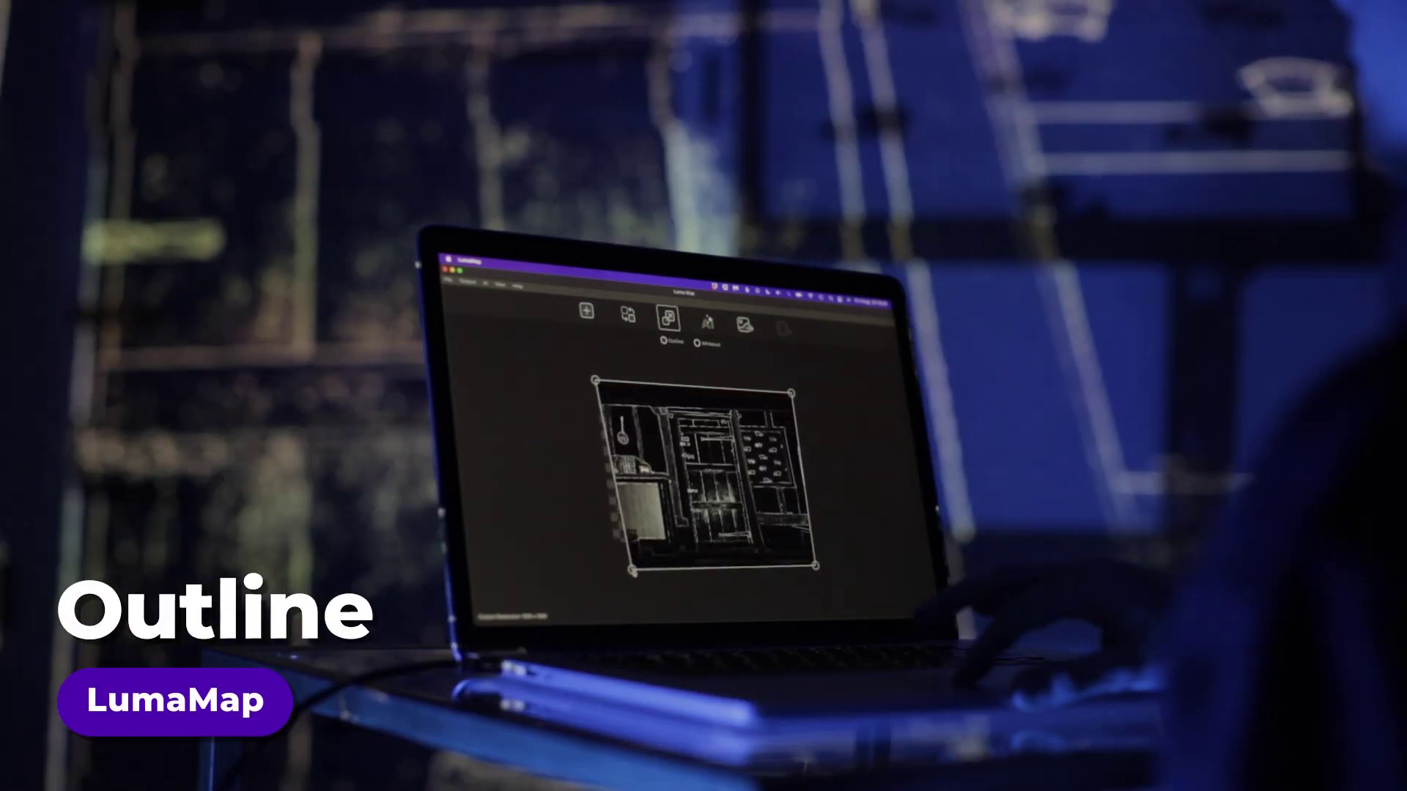
left_click_drag(815, 565, 784, 550)
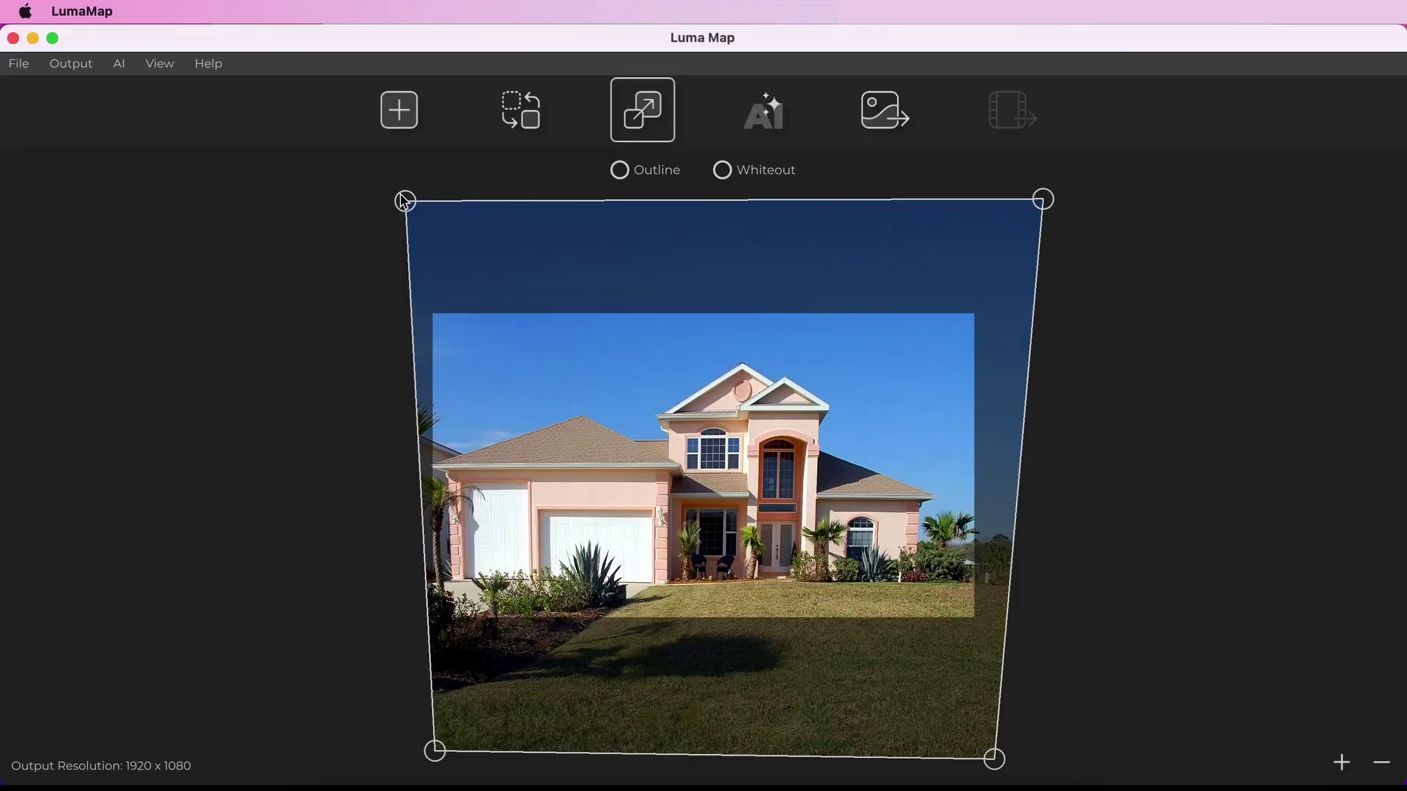
Preview the house photo with the Outline effect, toggling it on and off.
left_click(73, 65)
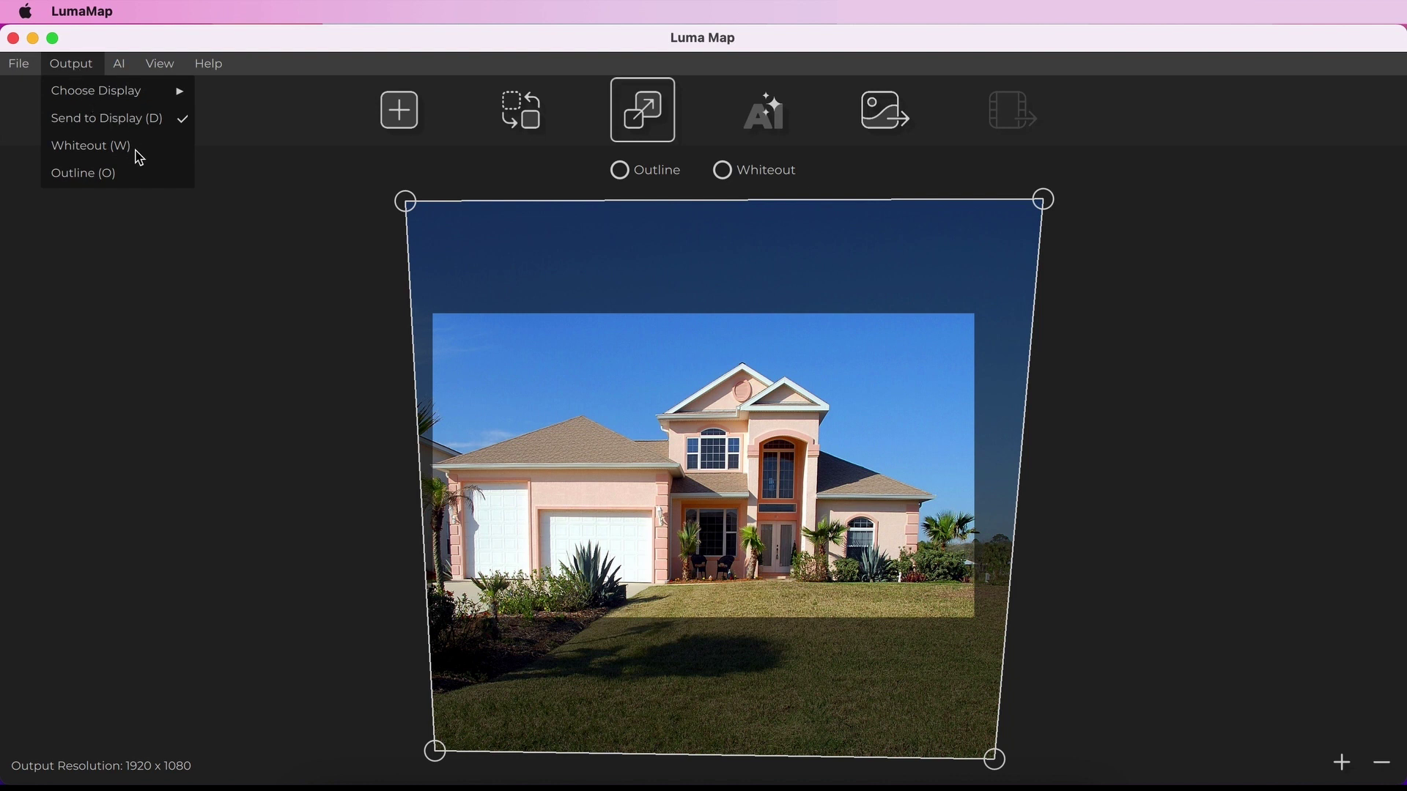
left_click(149, 176)
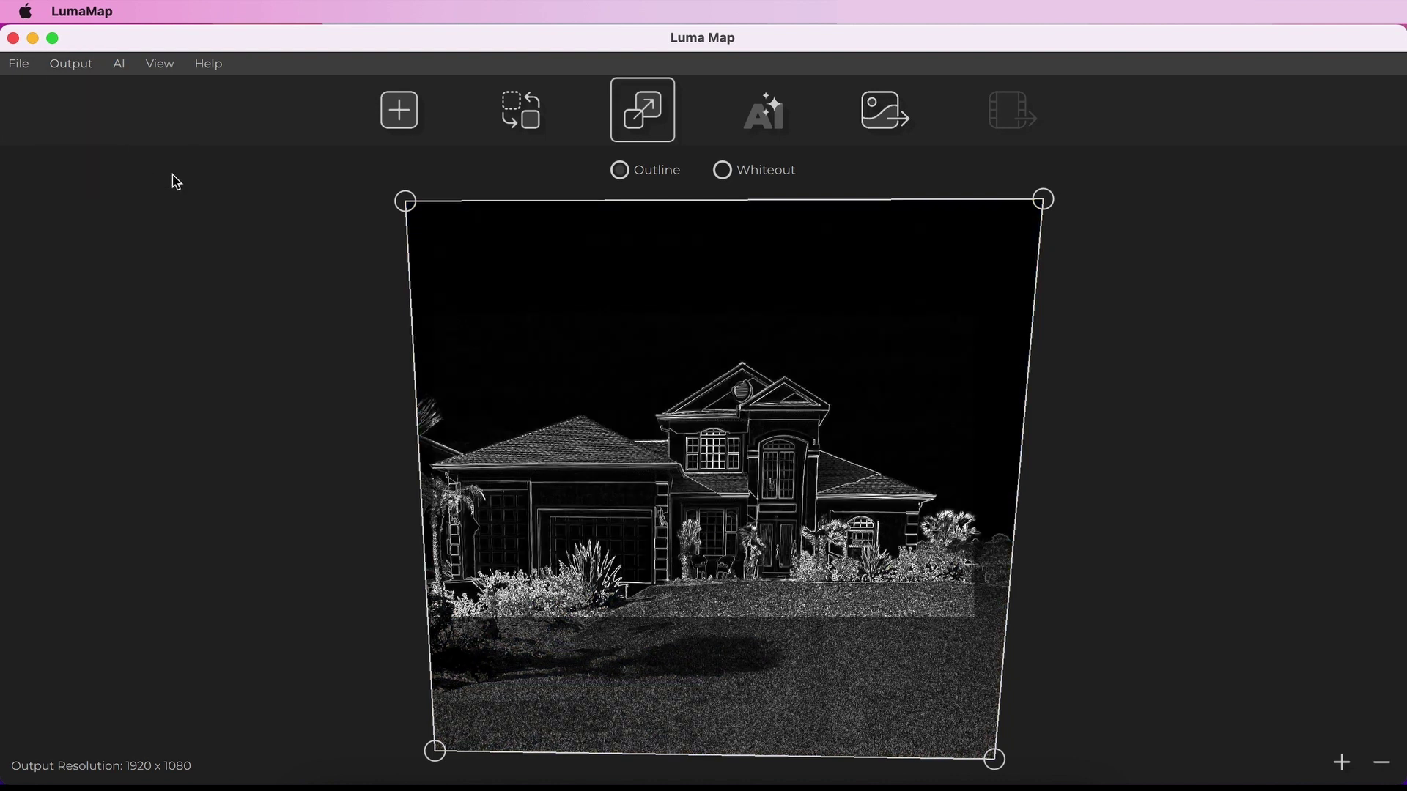
left_click(621, 175)
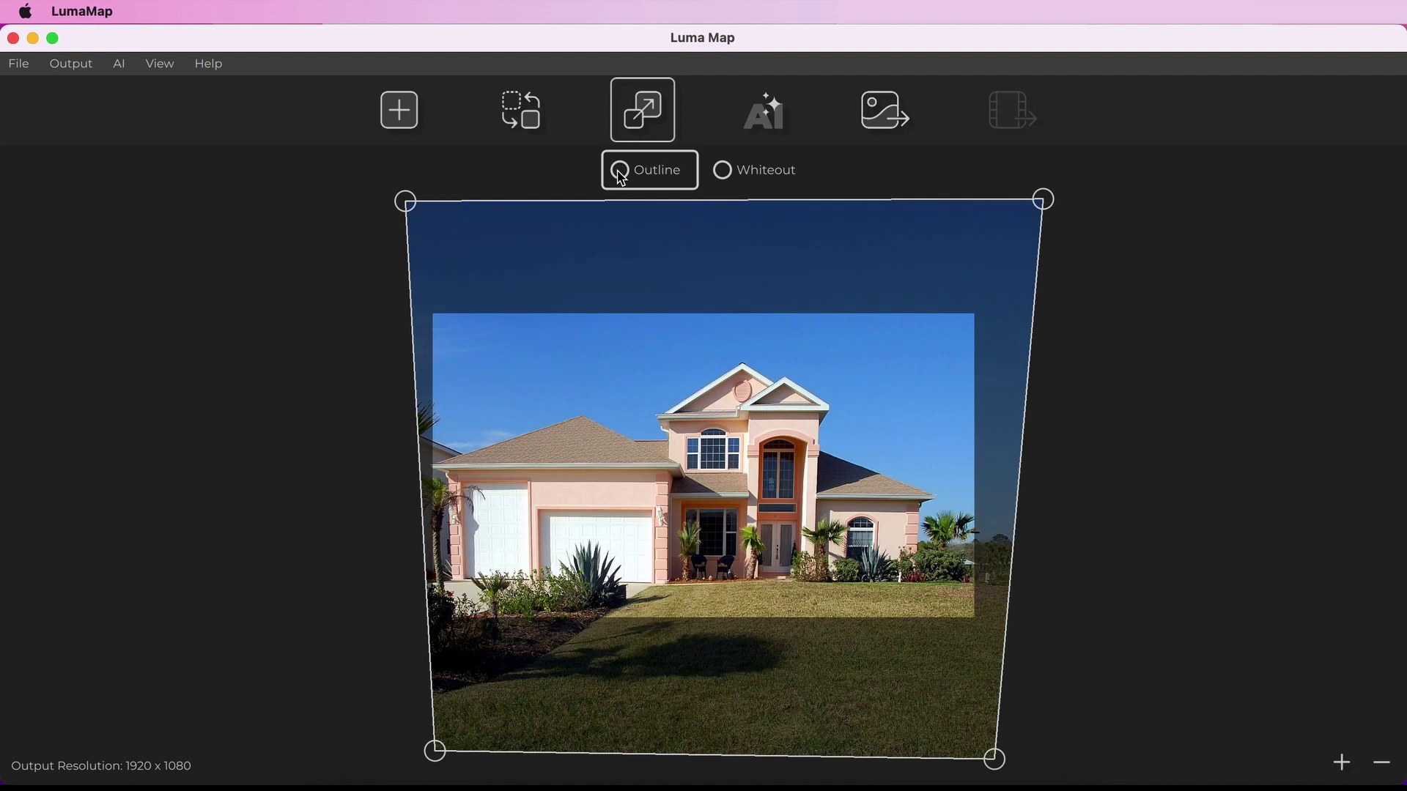
left_click(621, 176)
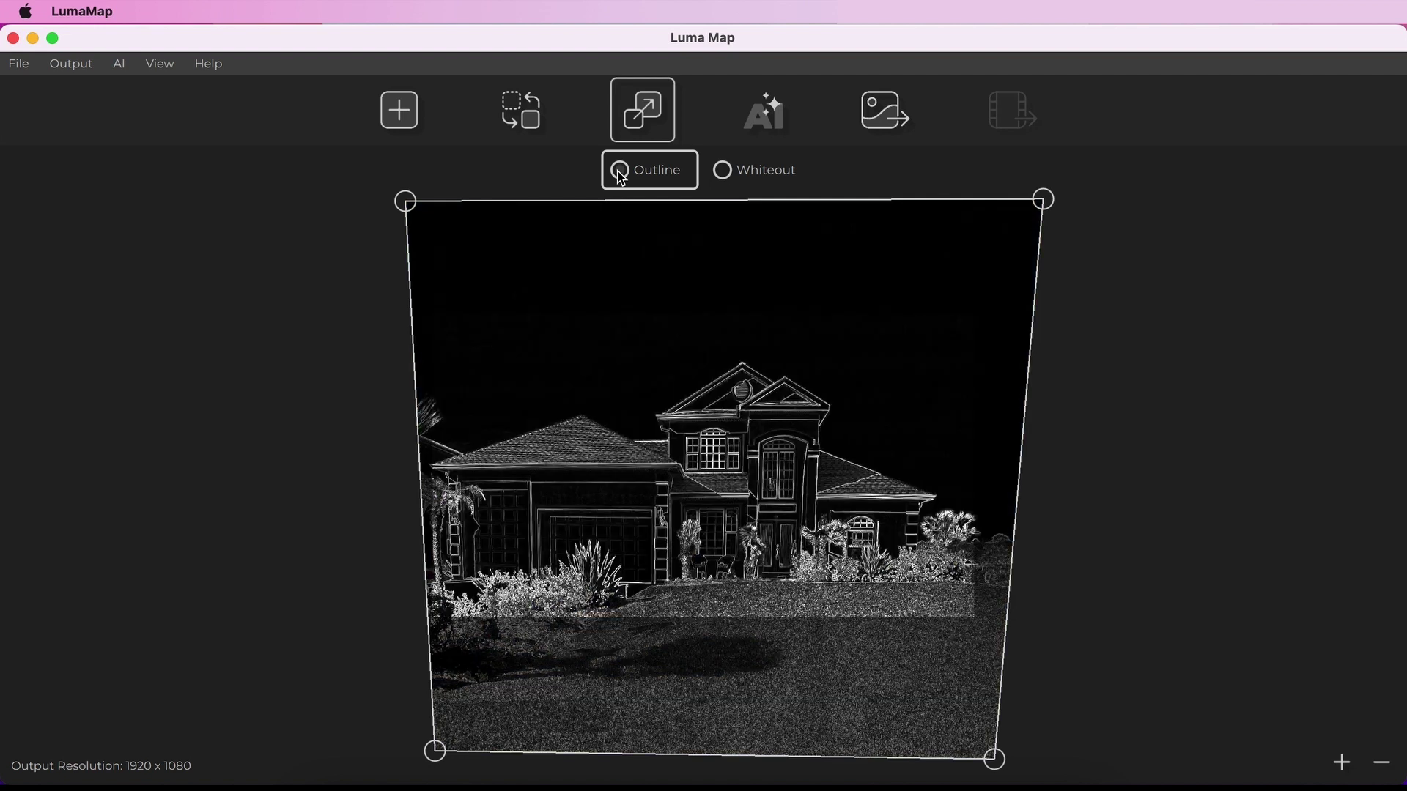
left_click(621, 177)
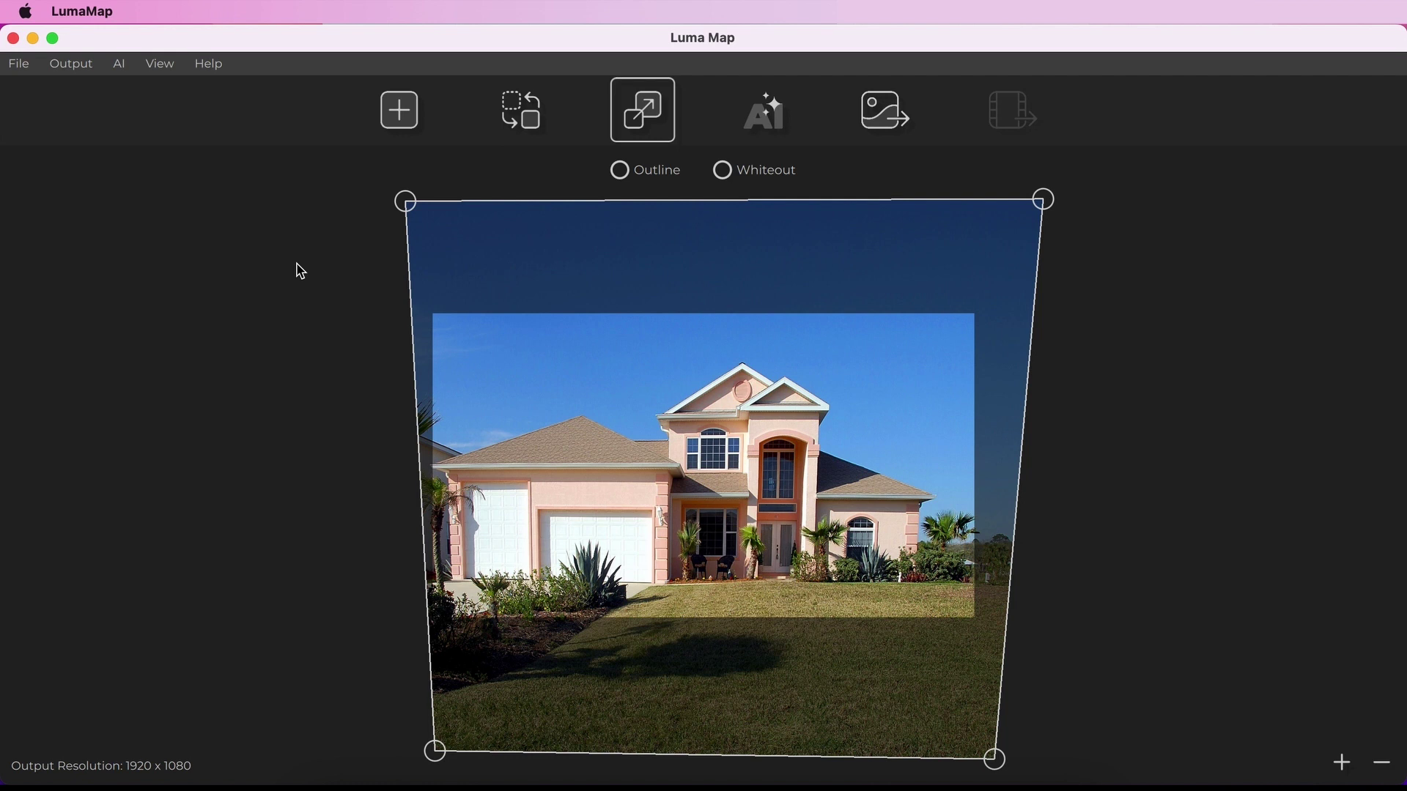
Switch the Whiteout output on and back off.
left_click(88, 66)
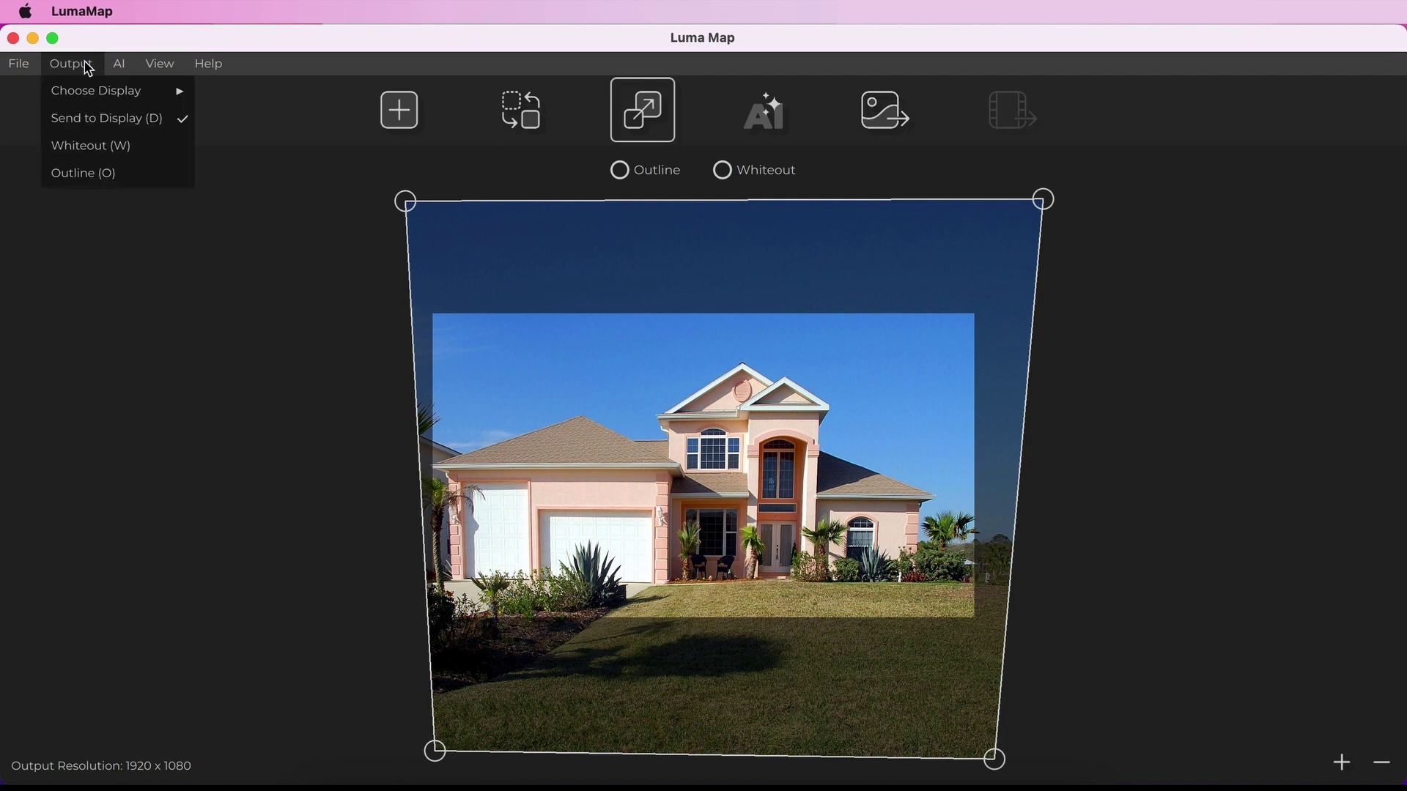
left_click(157, 152)
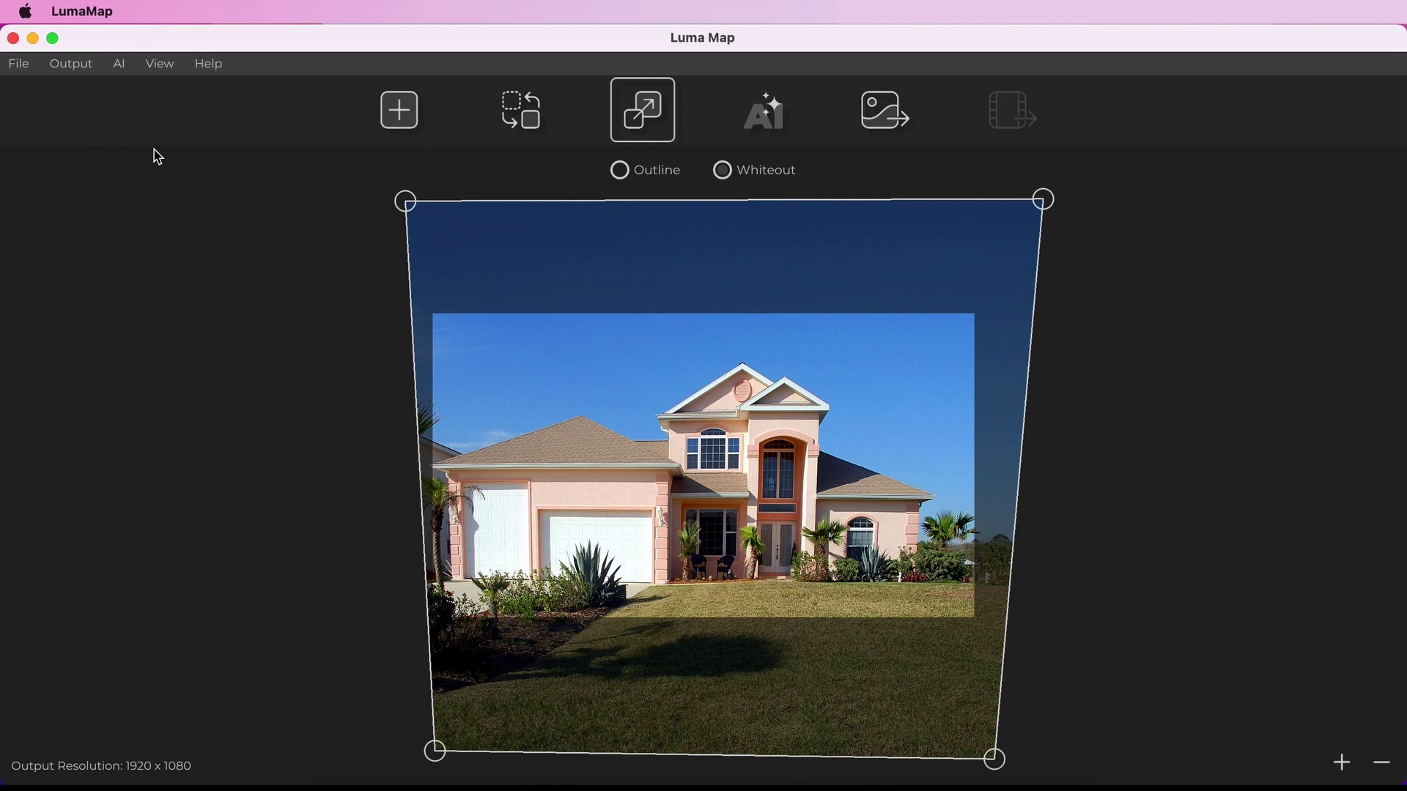
left_click(725, 175)
Open the AI widgets and try collapsing, expanding and slightly moving the AI Generator widget.
left_click(766, 118)
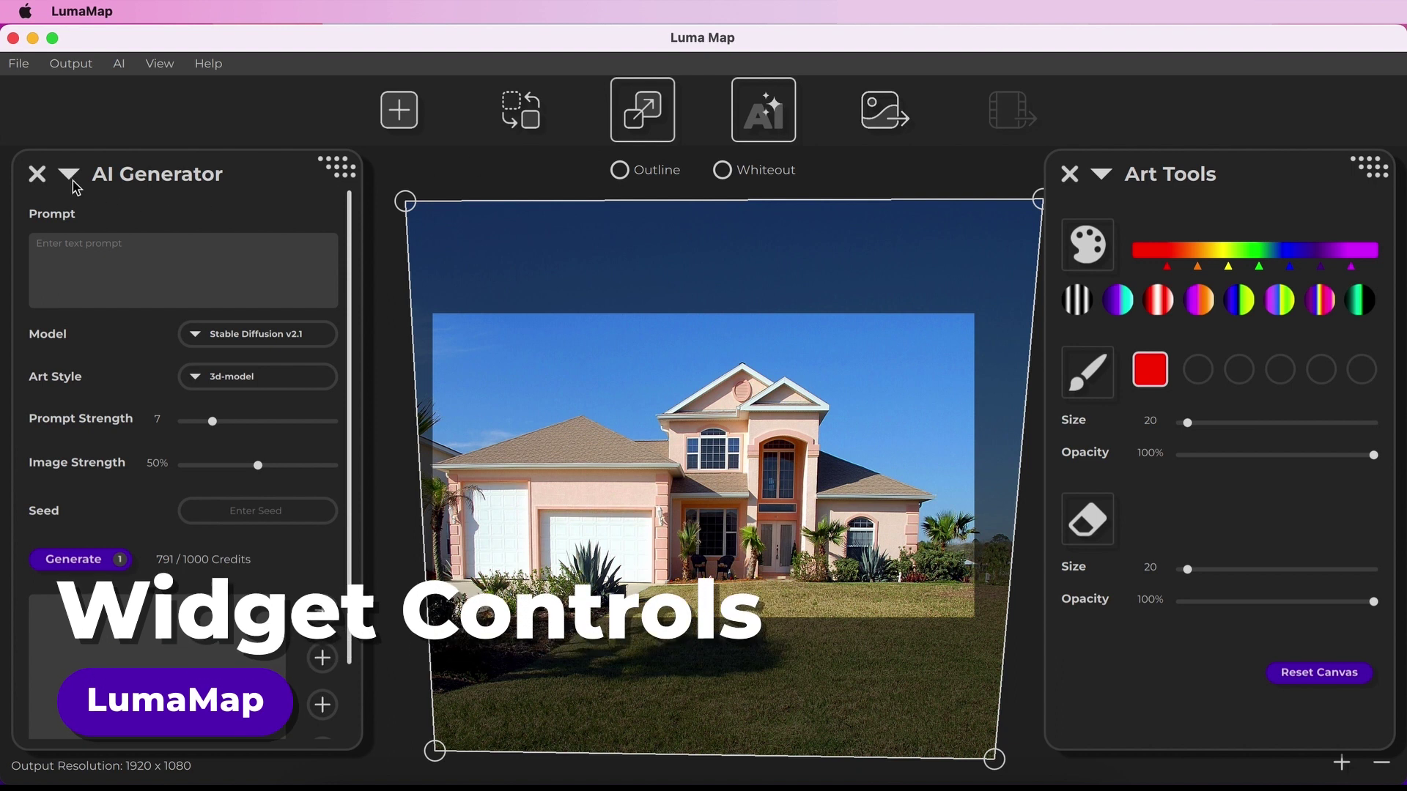
left_click(71, 178)
left_click(70, 178)
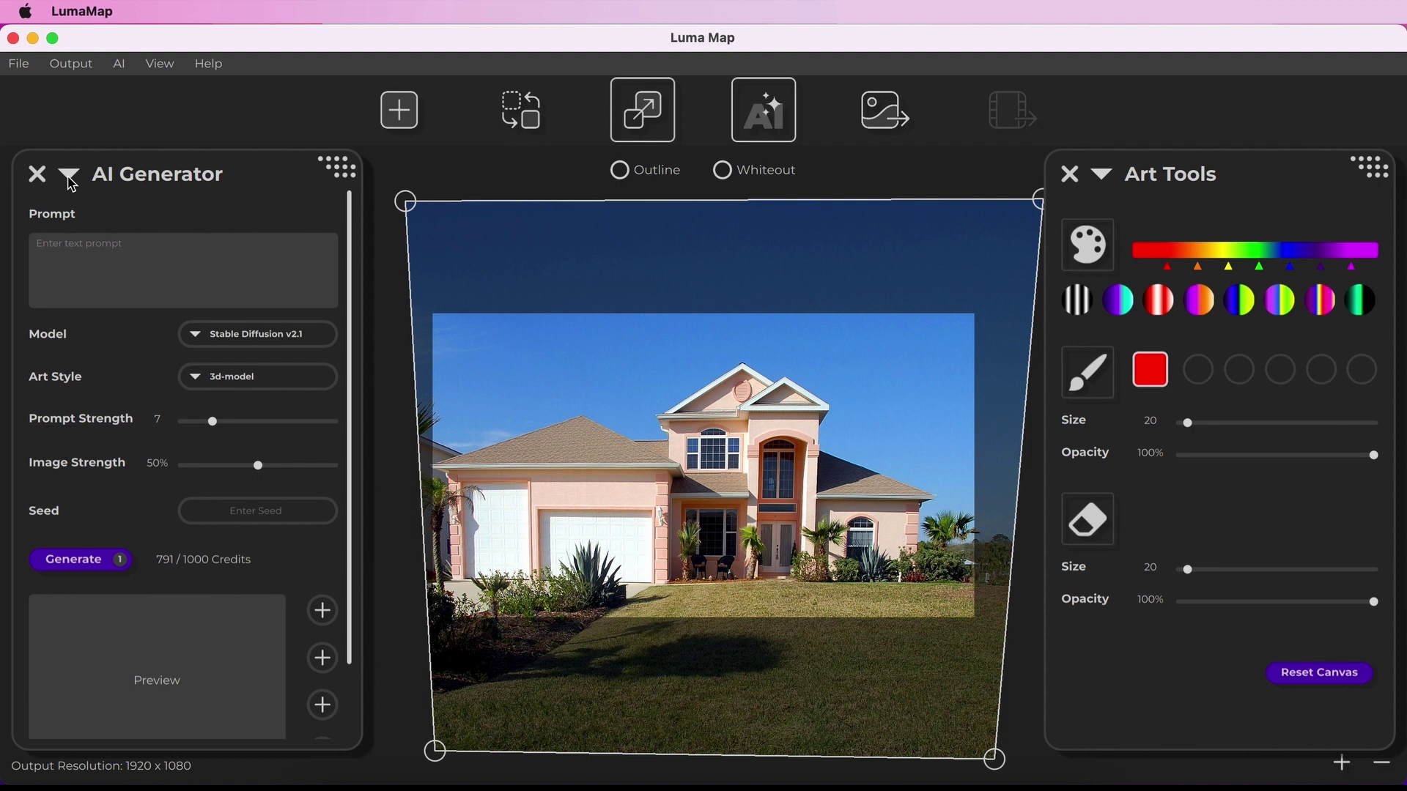
mouse_move(354, 174)
left_mouse_down()
mouse_move(626, 183)
mouse_move(337, 181)
left_mouse_up()
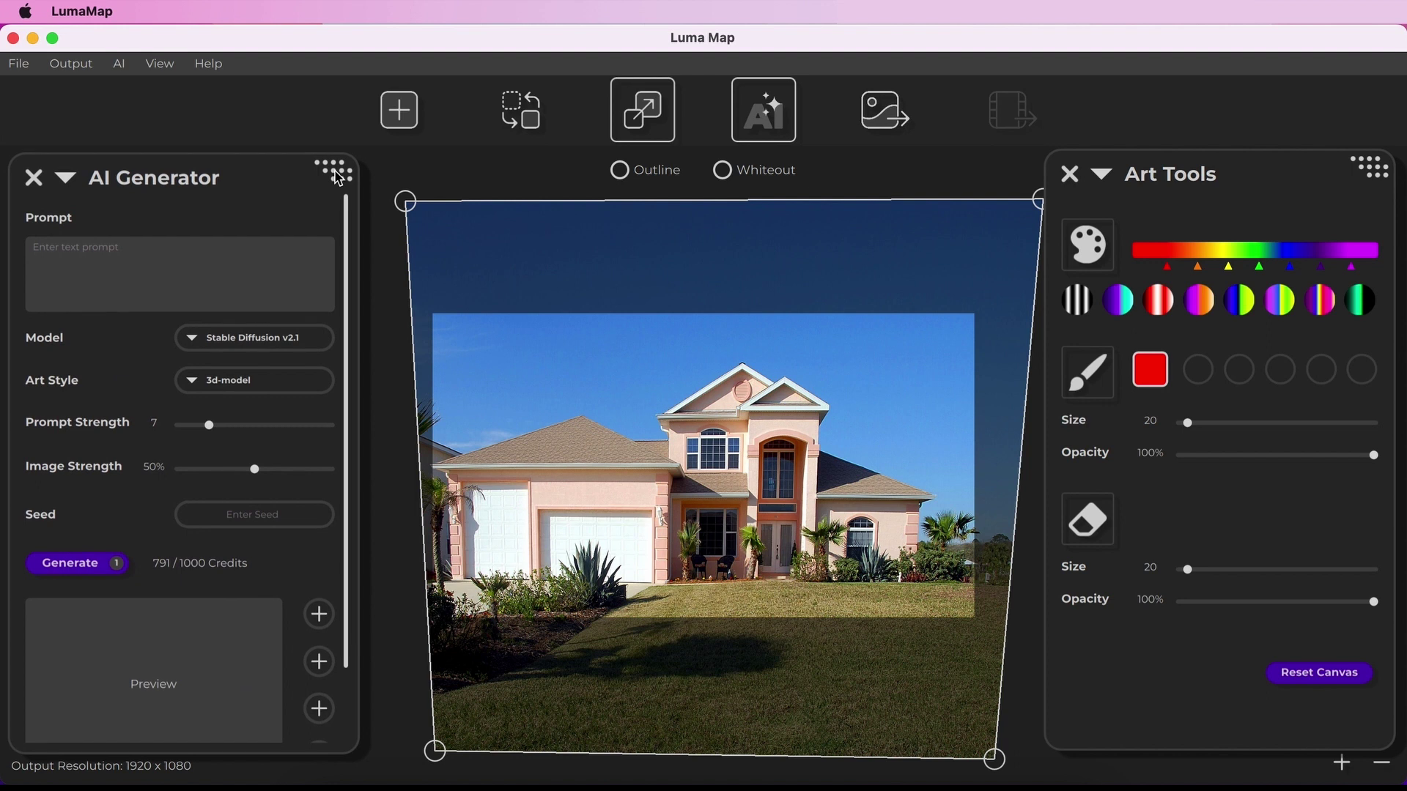
Hide and reopen the AI widgets to reset their positions, and close the Art Tools widget.
left_click(775, 119)
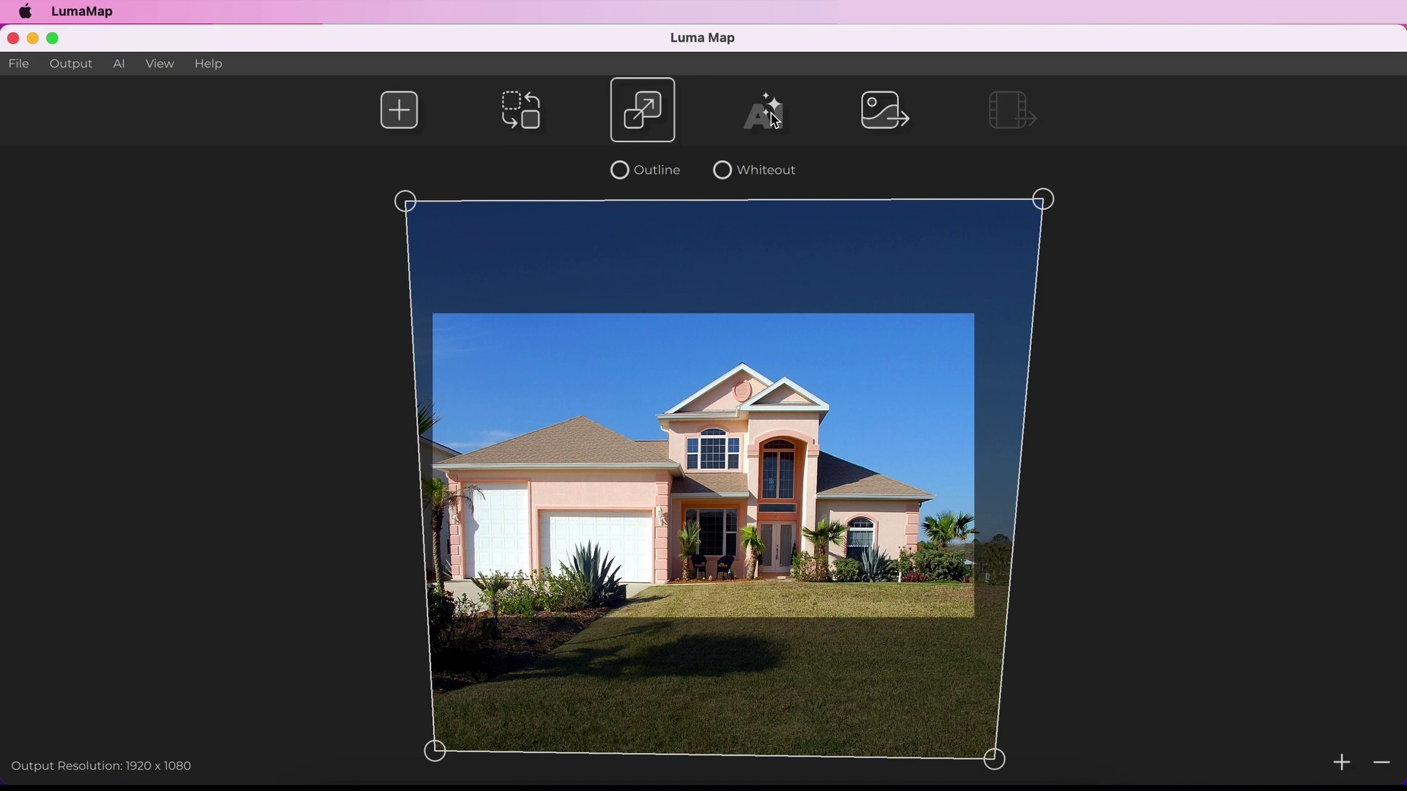
left_click(775, 119)
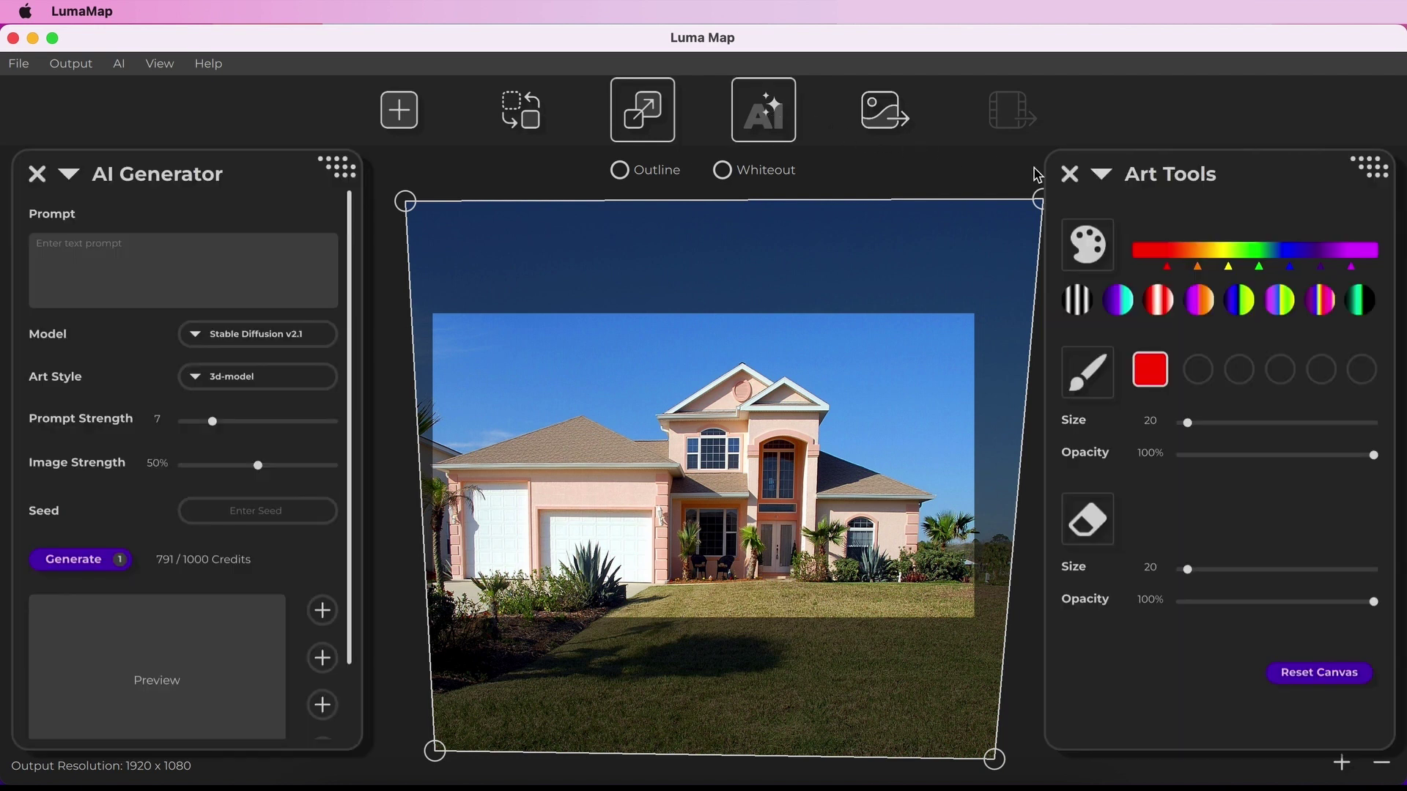
left_click(1071, 176)
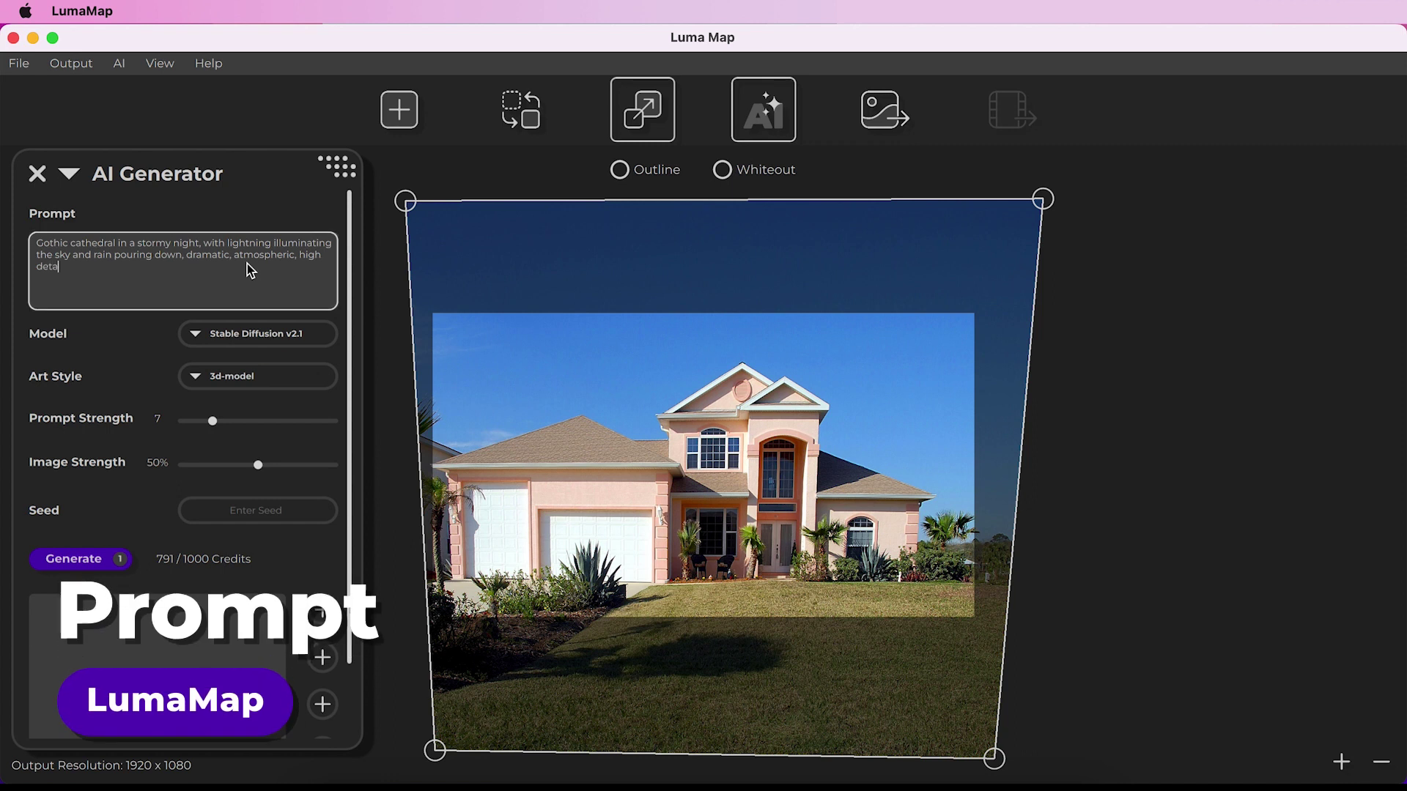
Complete the AI Generator prompt so that it ends with "high detail, moody".
type("il, moody")
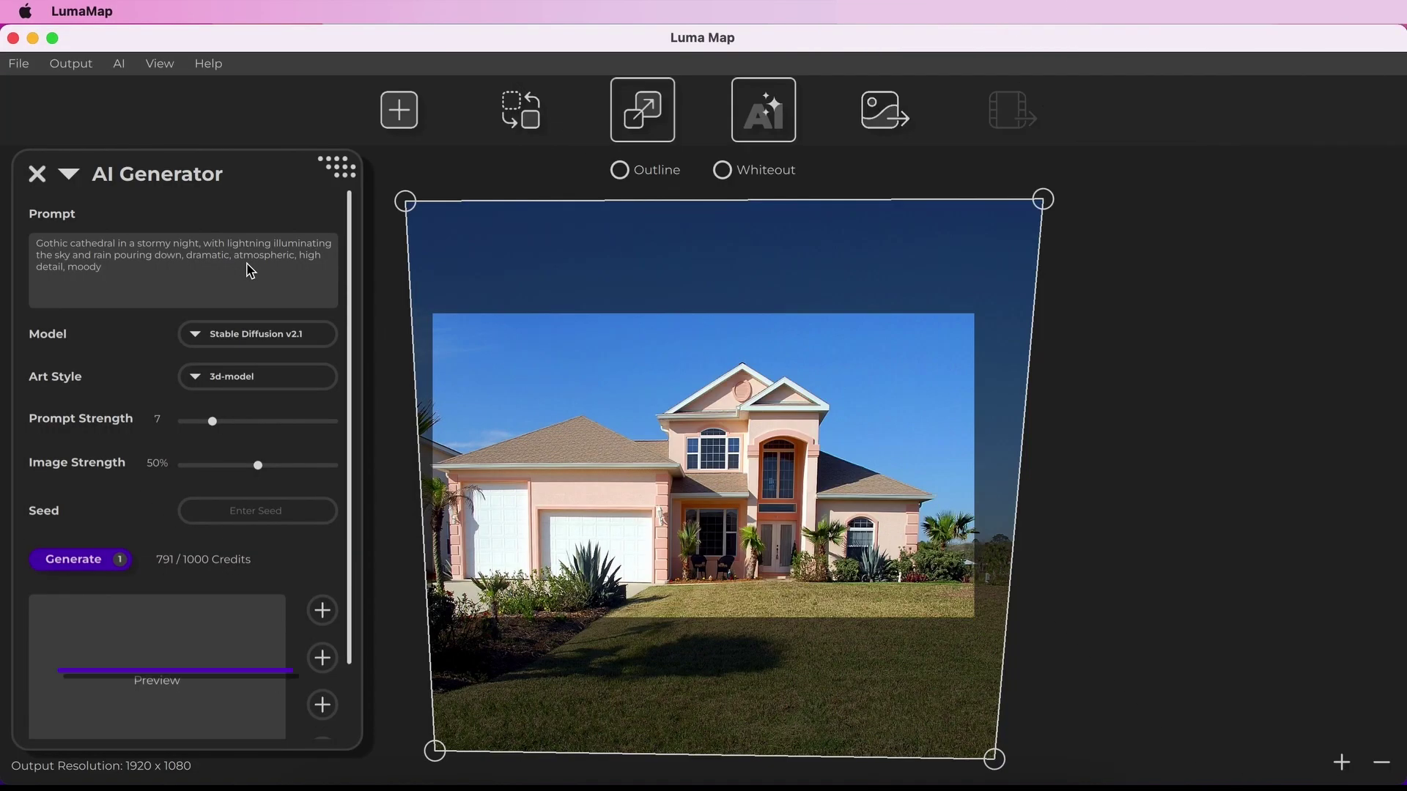
left_click(222, 296)
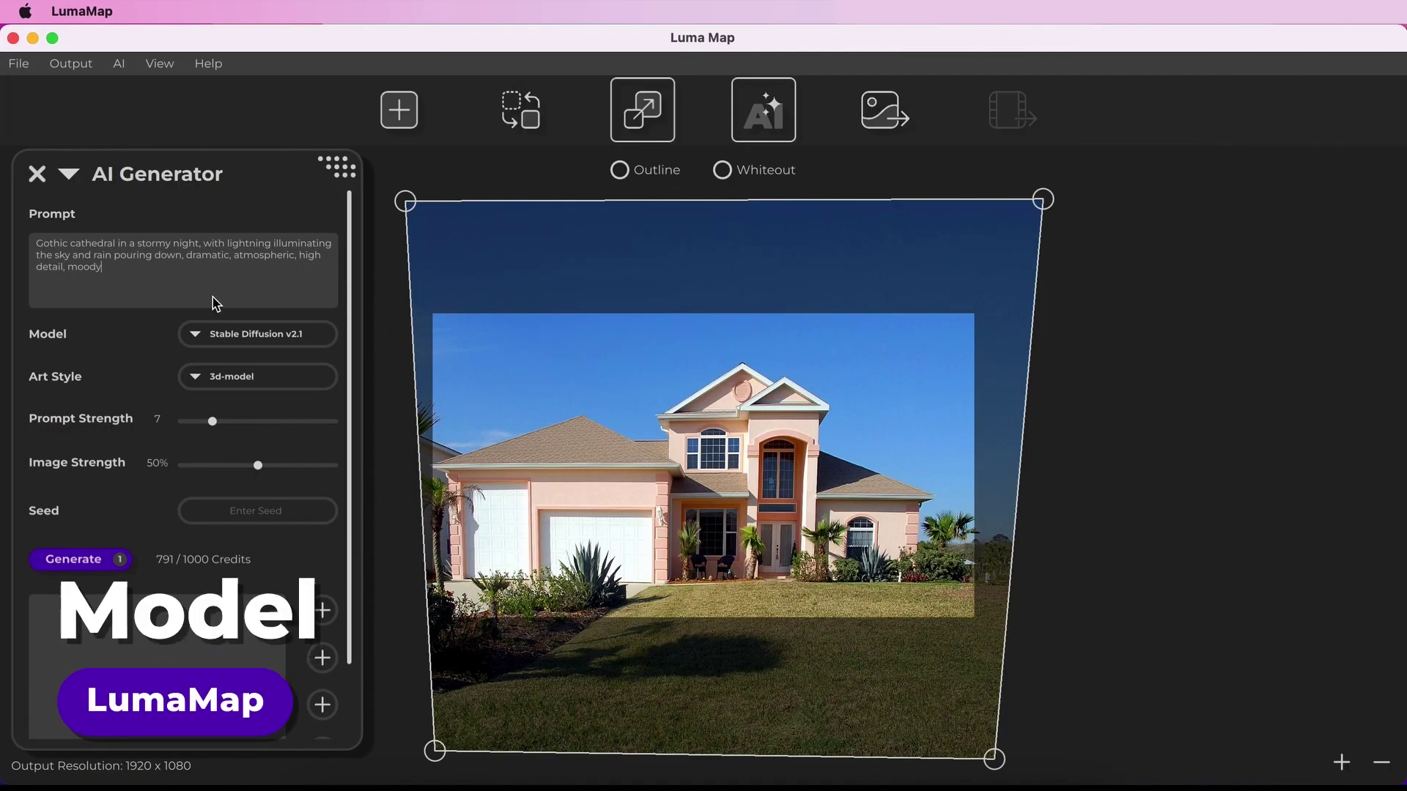
Switch the generation model to Stable Diffusion v2.0 and back to Stable Diffusion v2.1.
left_click(196, 335)
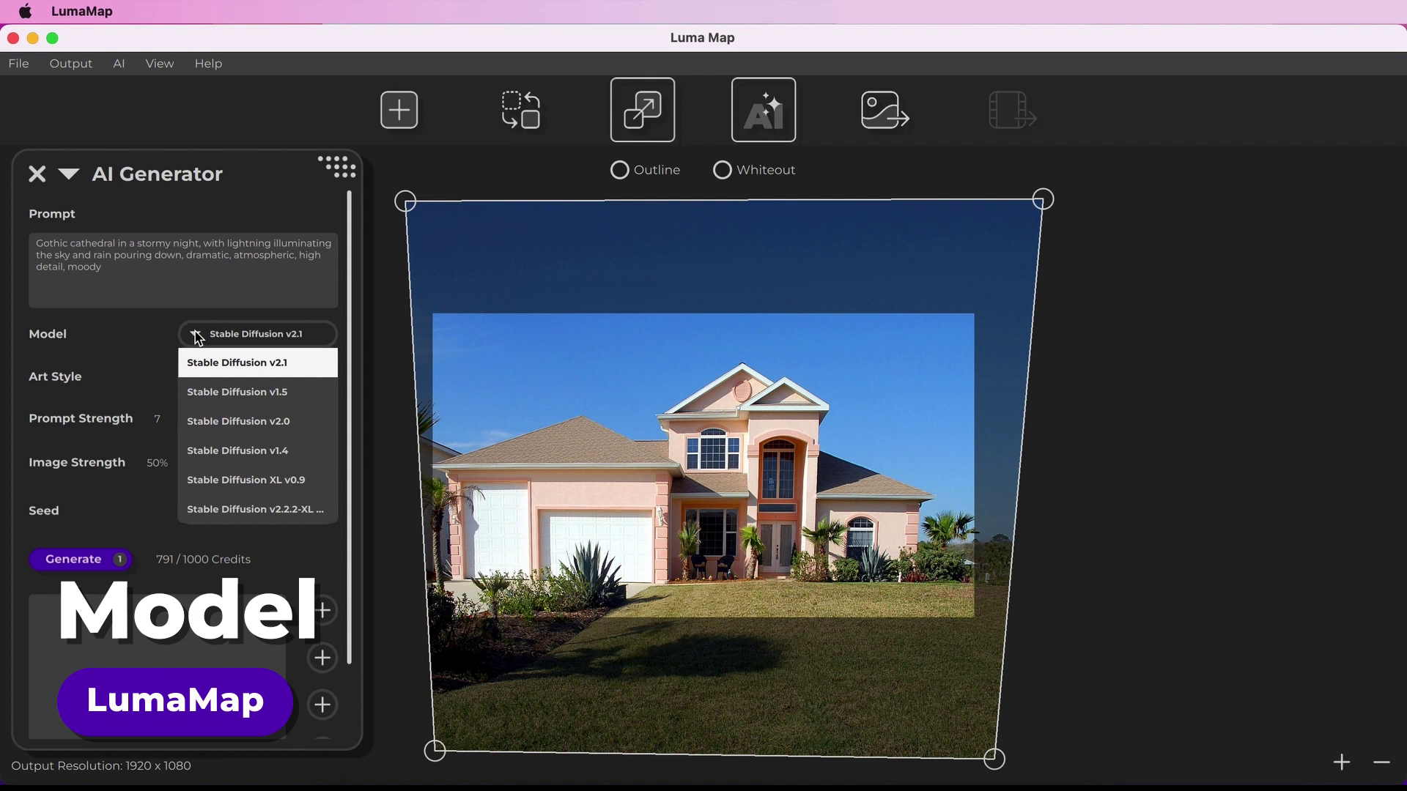
left_click(198, 430)
left_click(196, 337)
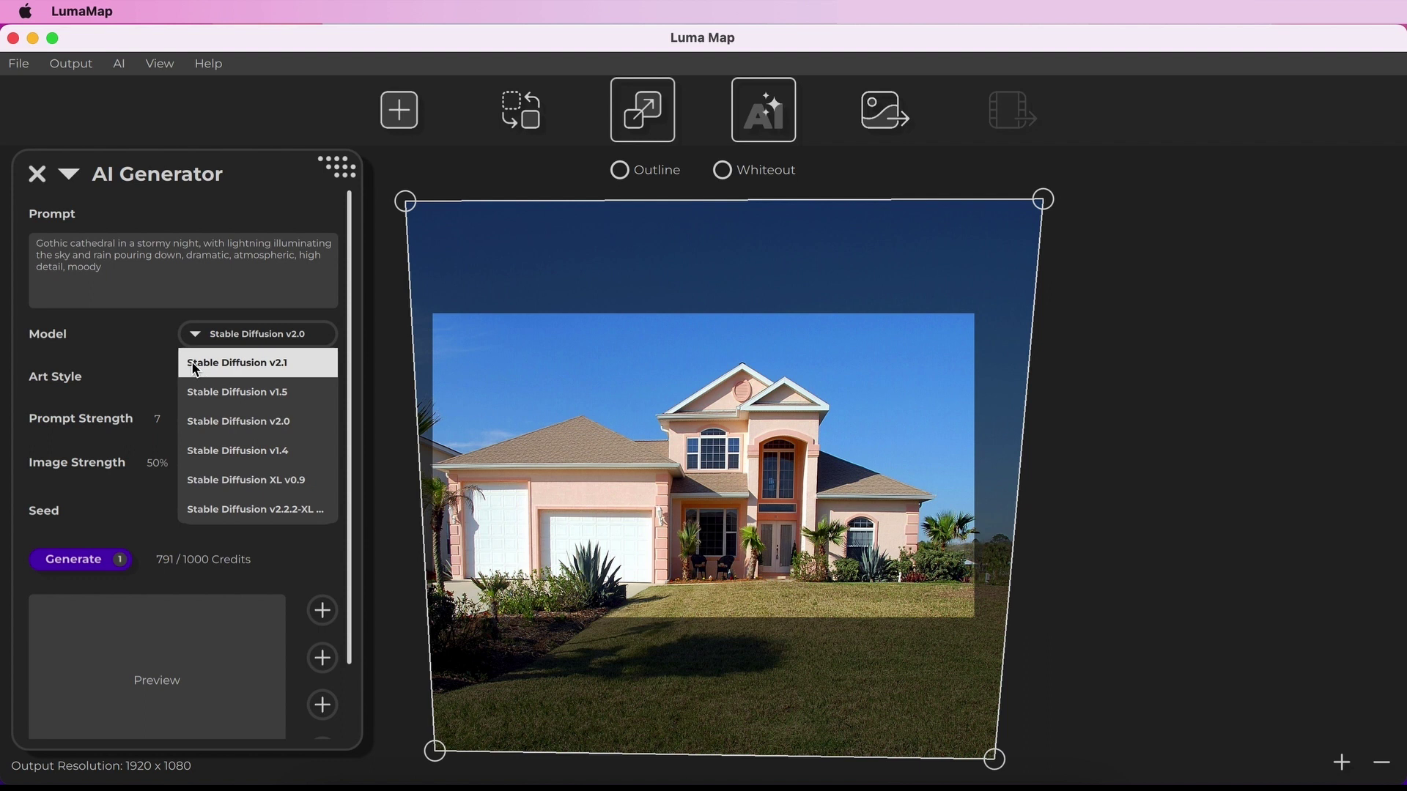
left_click(196, 367)
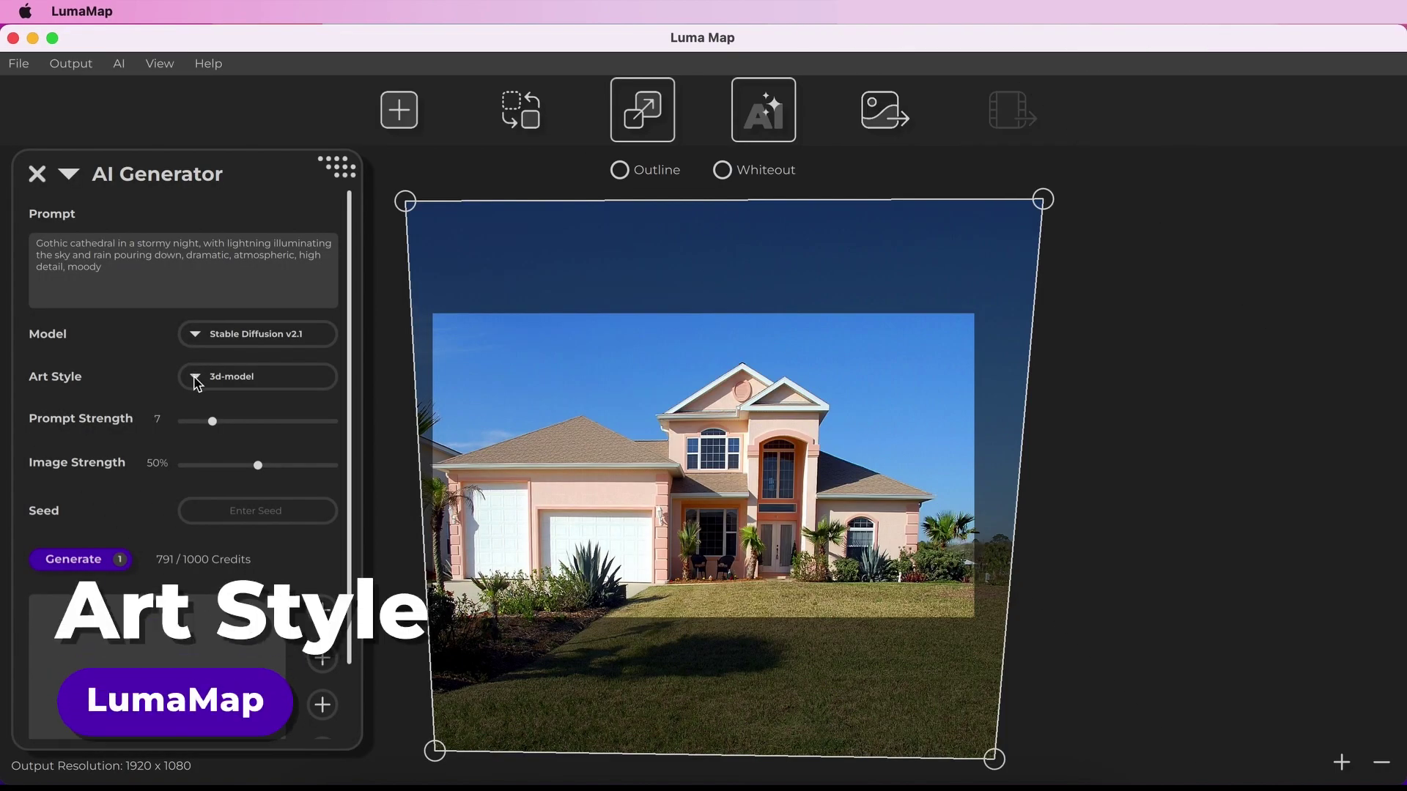
Choose the fantasy-art style and set the prompt strength to 15.
left_click(196, 378)
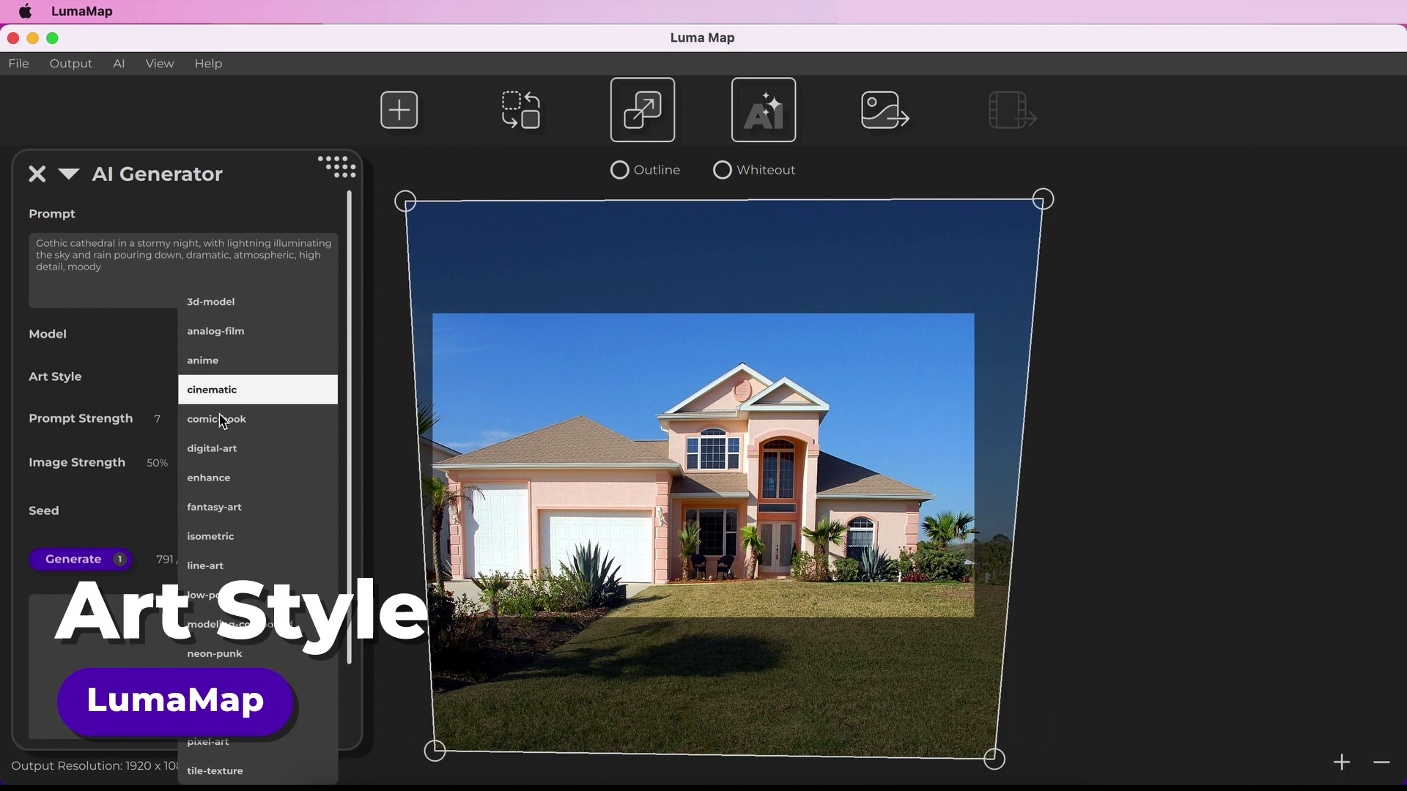
left_click(252, 507)
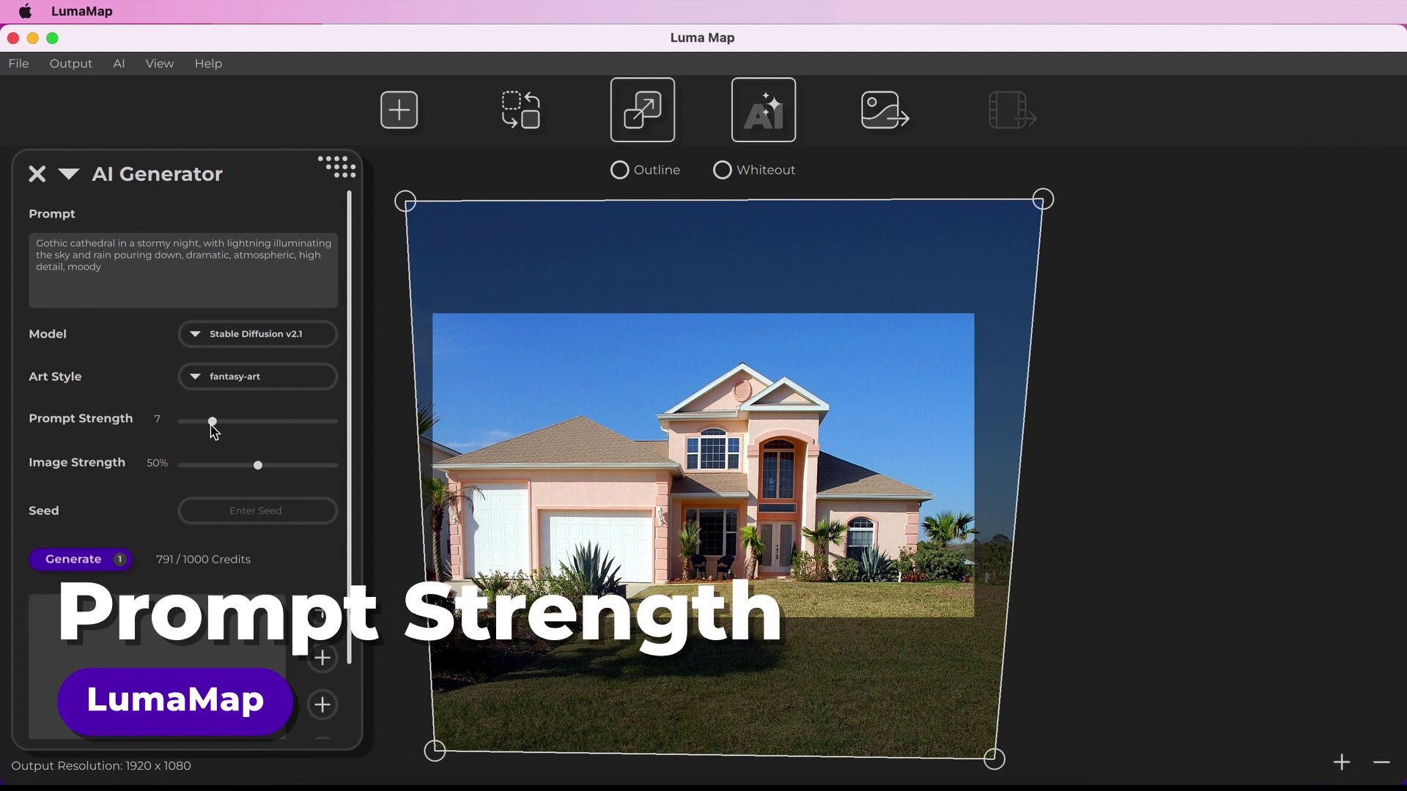
left_click_drag(213, 424, 246, 427)
left_click_drag(245, 421, 247, 421)
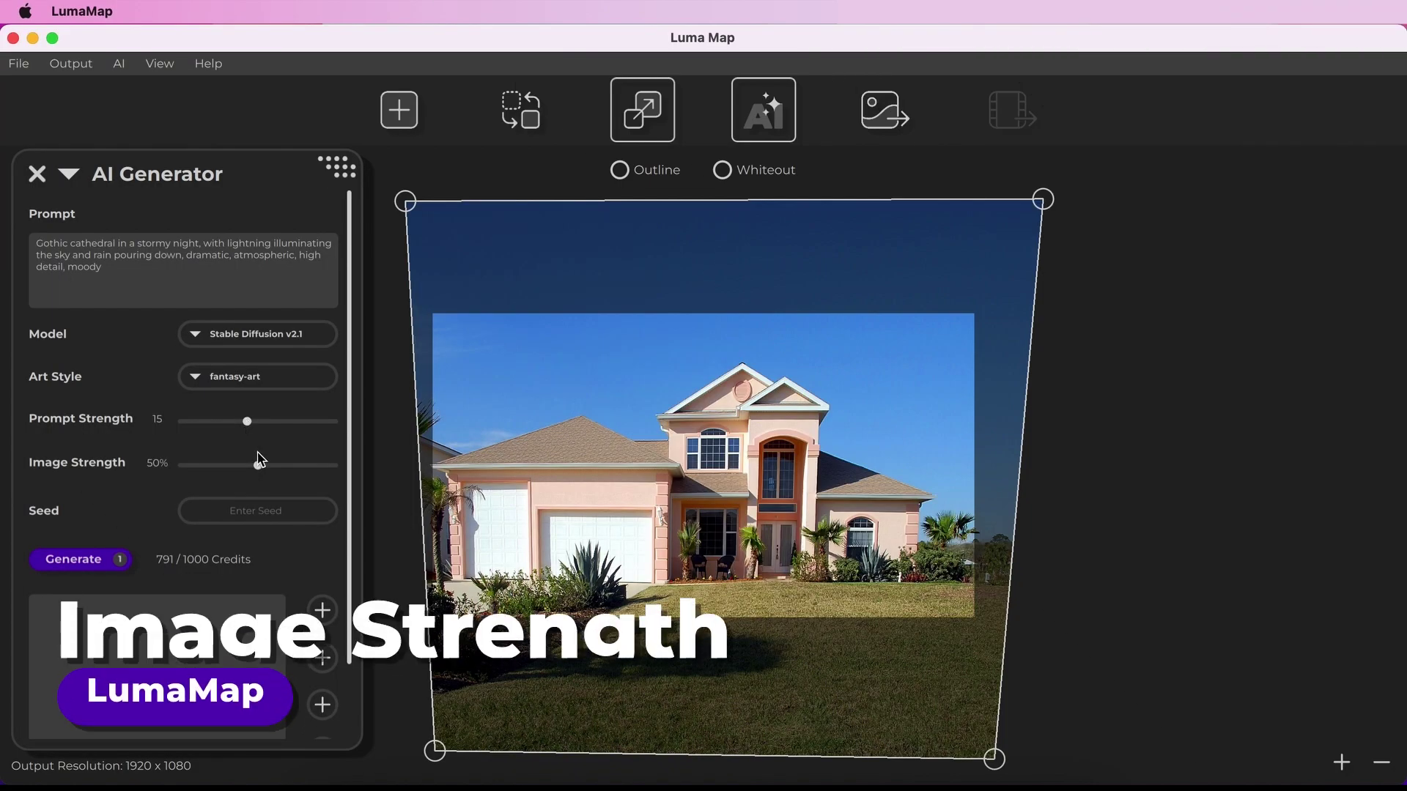
Set the image strength to 65% and activate the empty Seed field for entry.
mouse_move(262, 473)
left_mouse_down()
mouse_move(233, 475)
mouse_move(283, 471)
left_mouse_up()
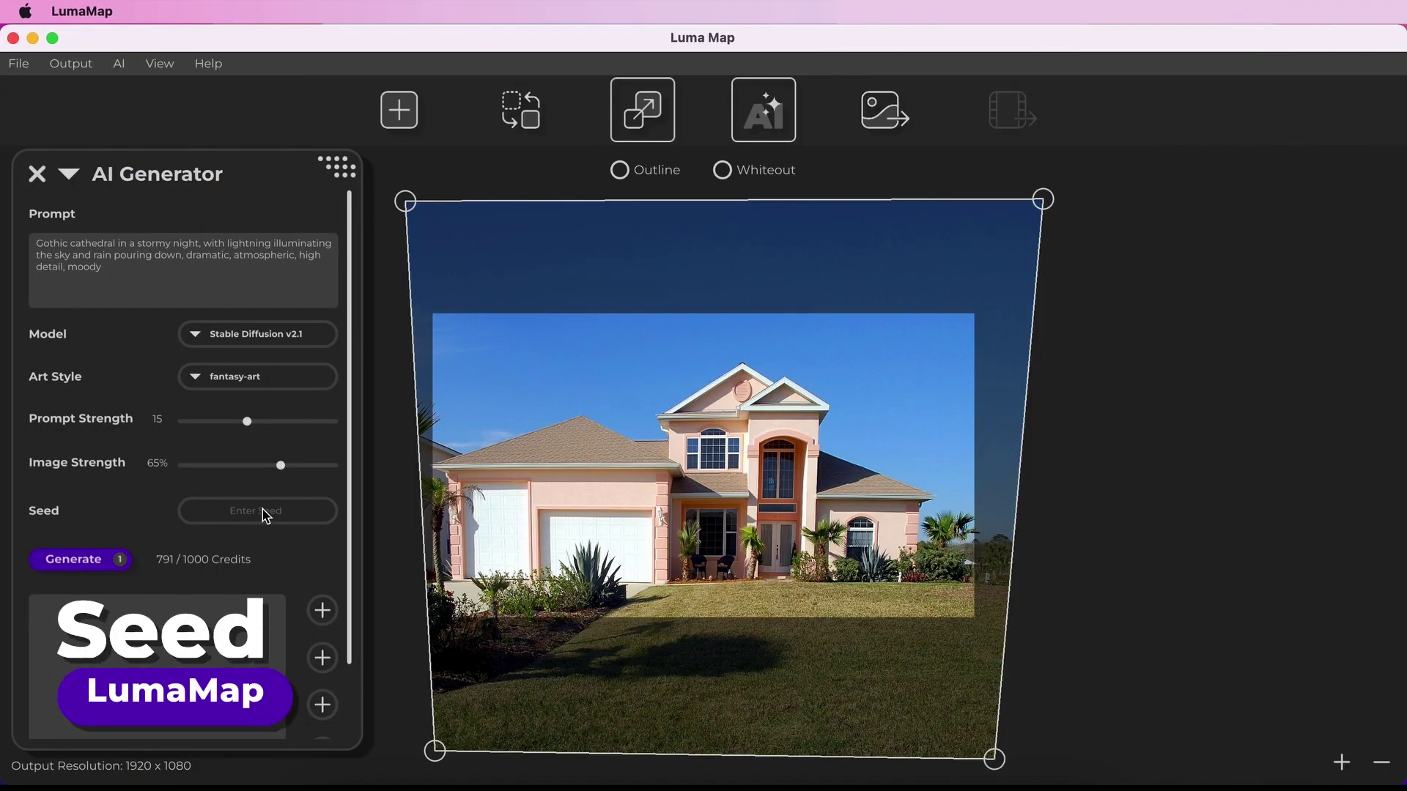
left_click(261, 512)
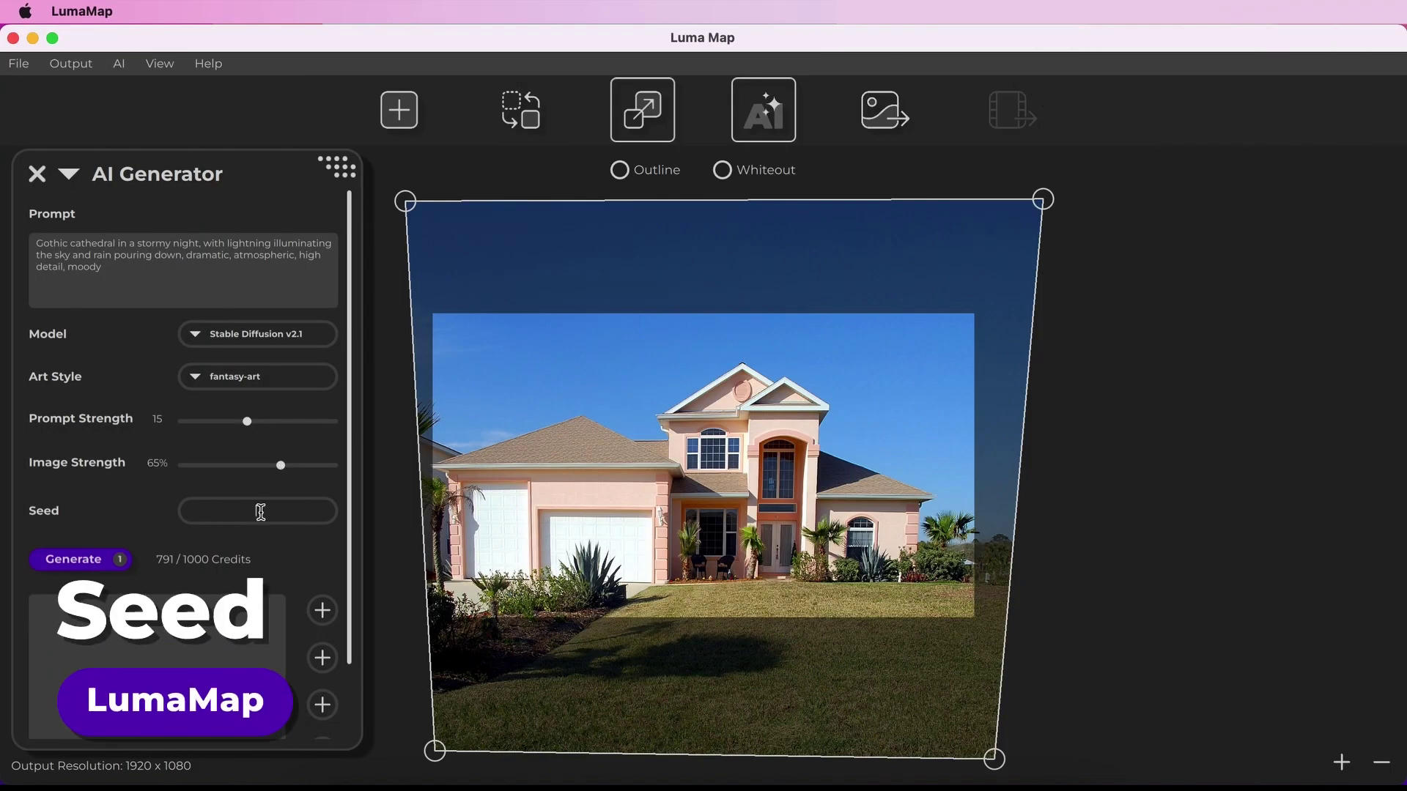
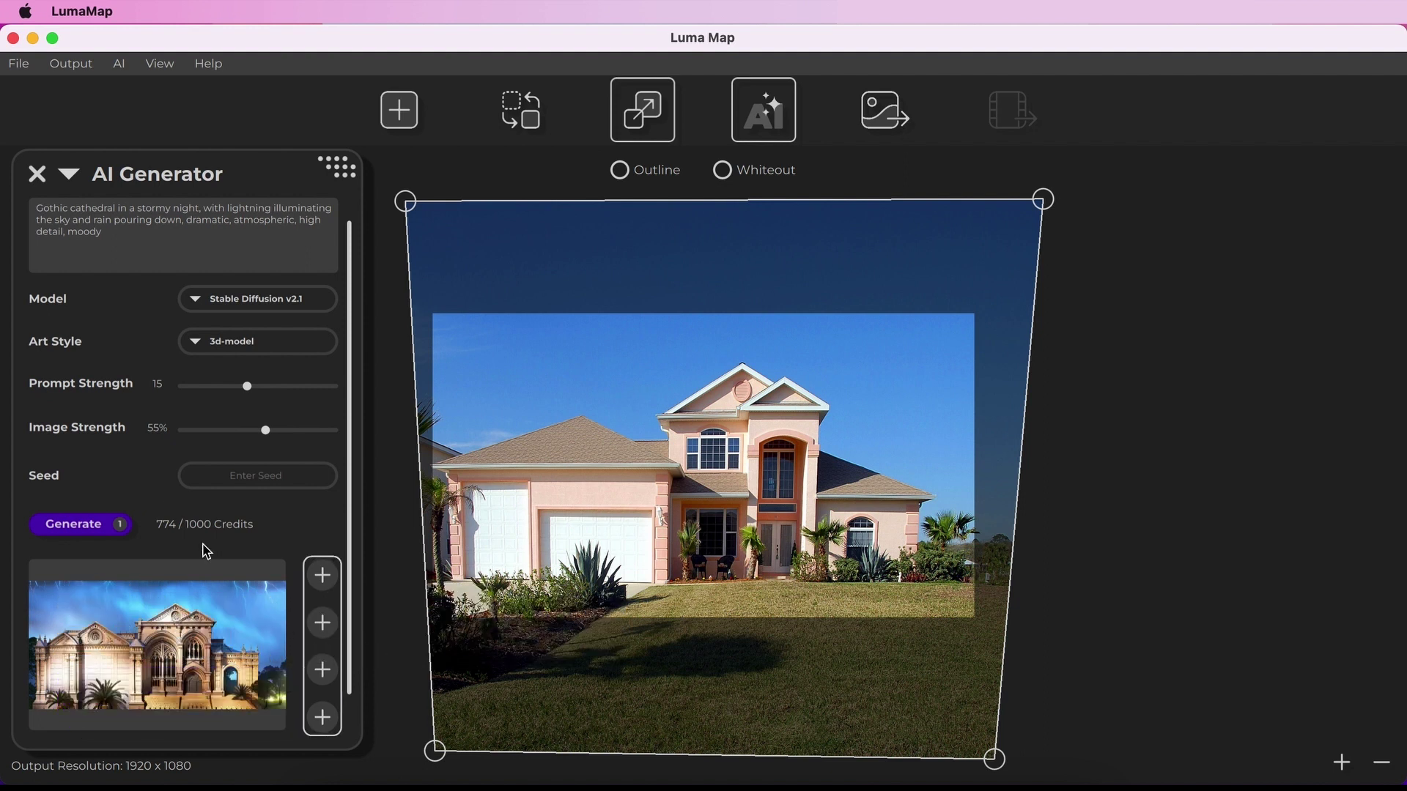
Preview the images in the four generator slots one after another, from the fourth slot up to the first.
left_click(327, 726)
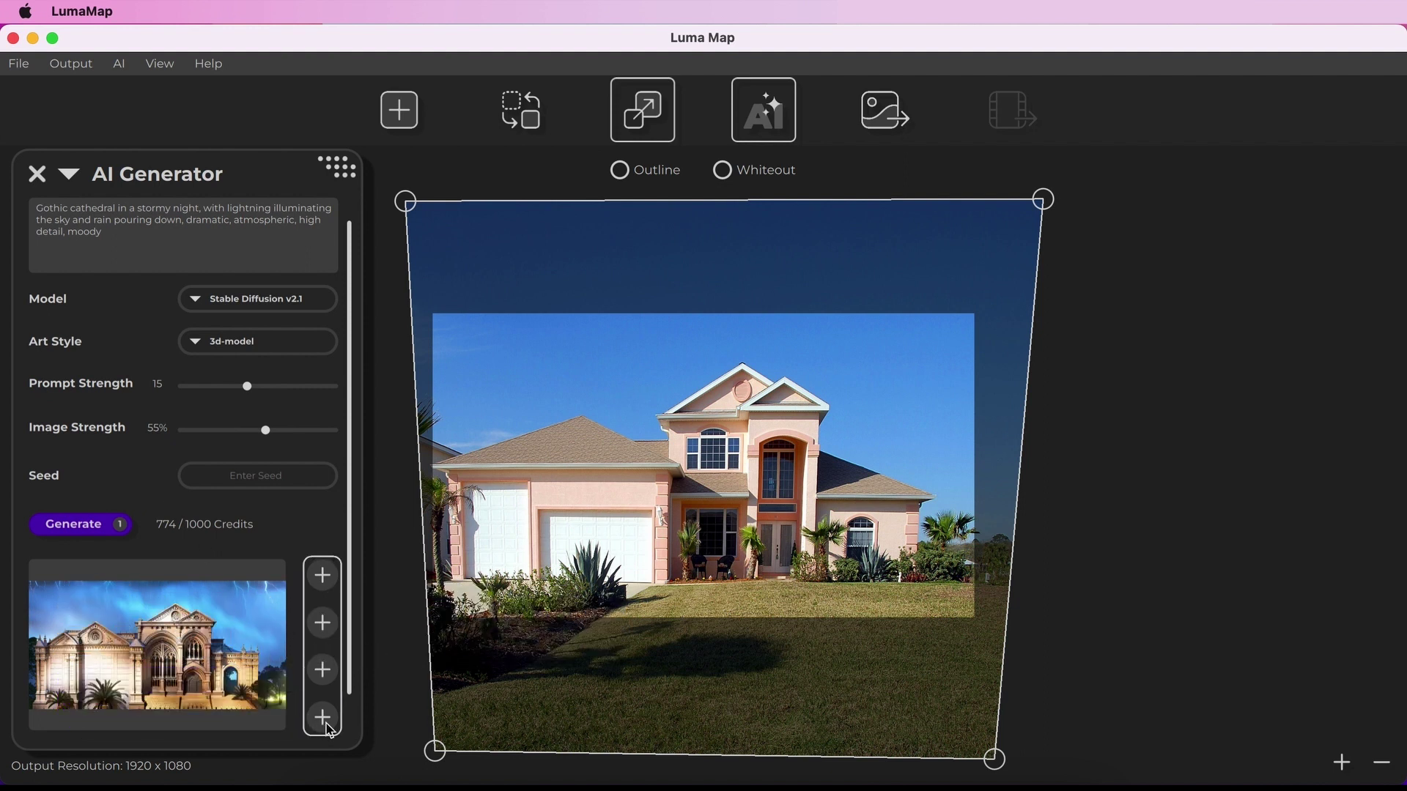
left_click(326, 674)
left_click(327, 626)
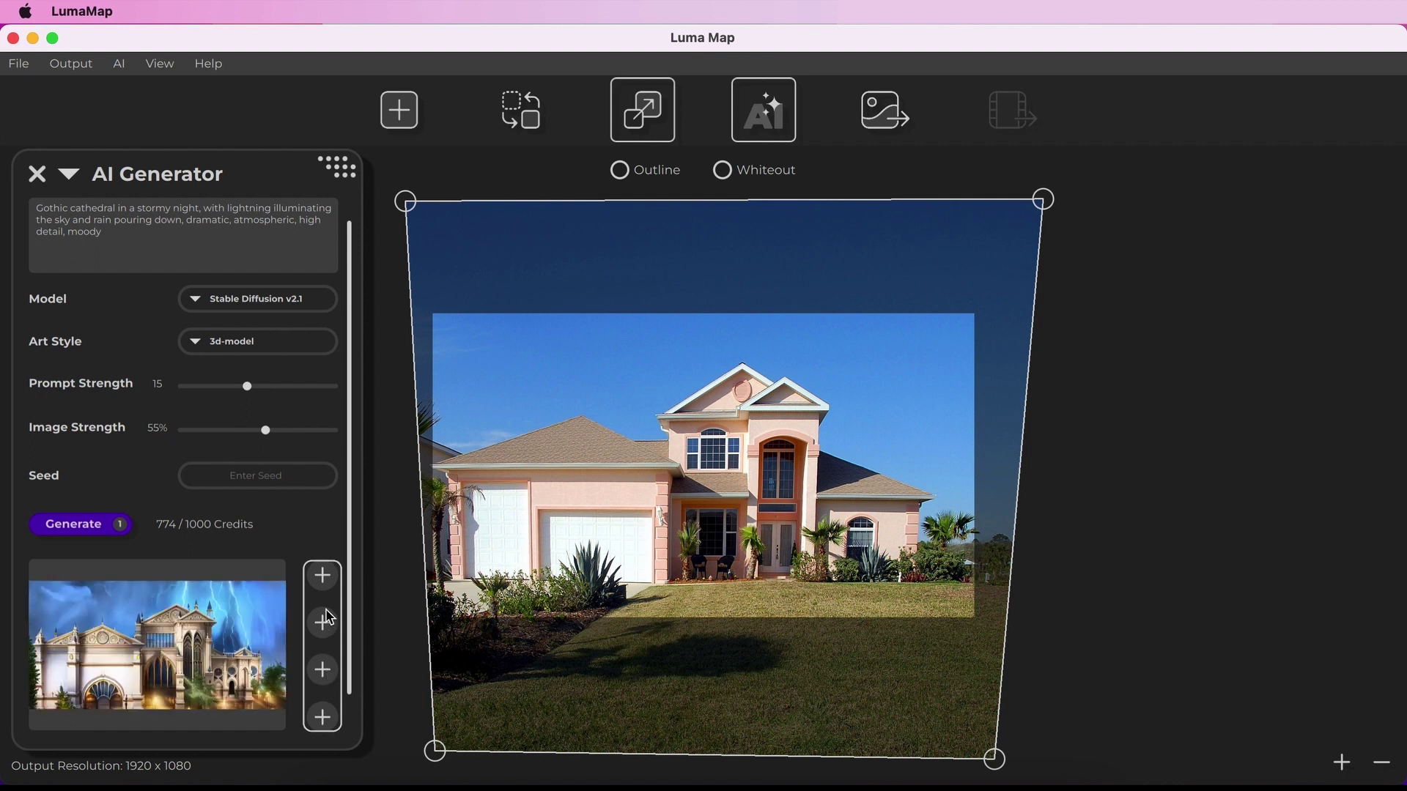
left_click(326, 577)
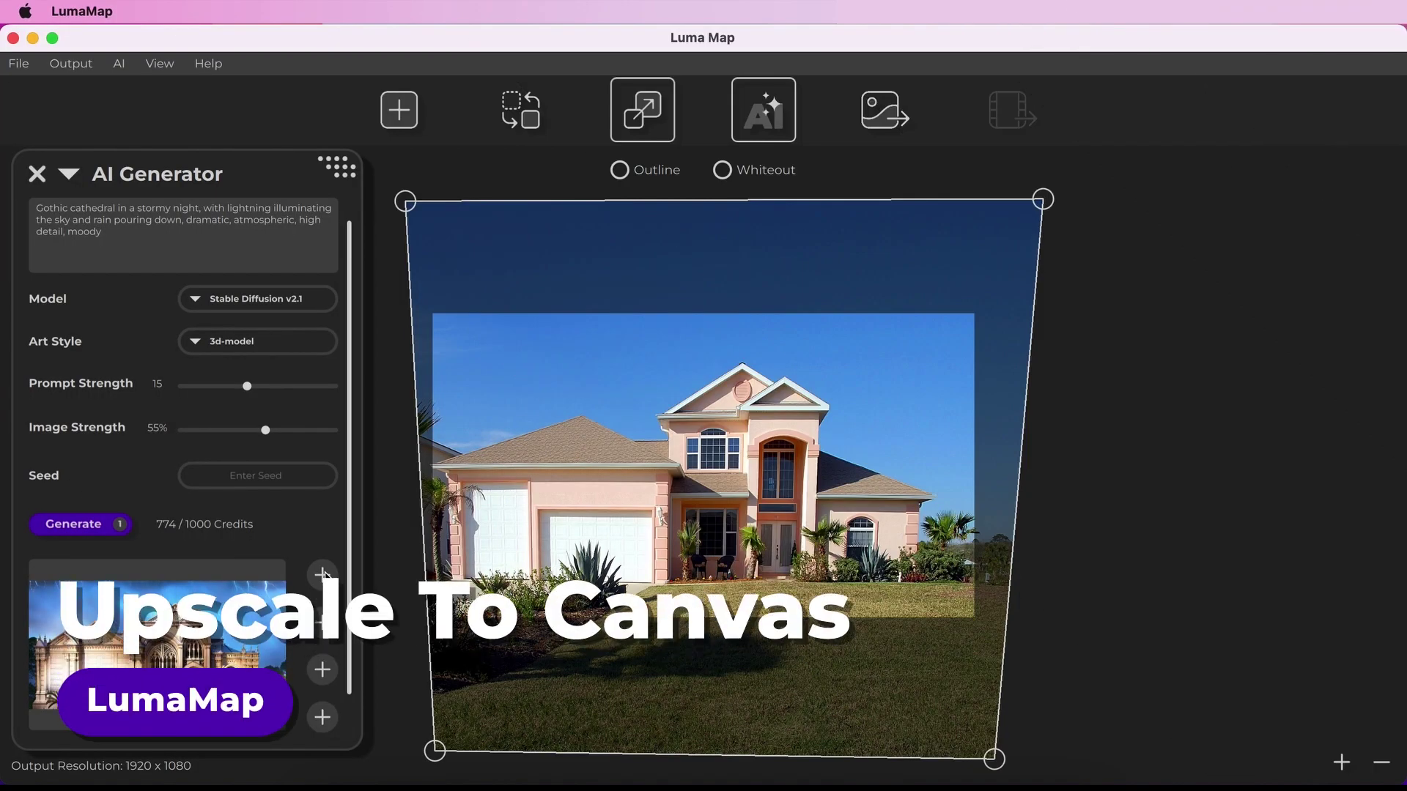
Upscale the previewed gothic cathedral image to the canvas and unload it again.
scroll(304, 601, "down", 2)
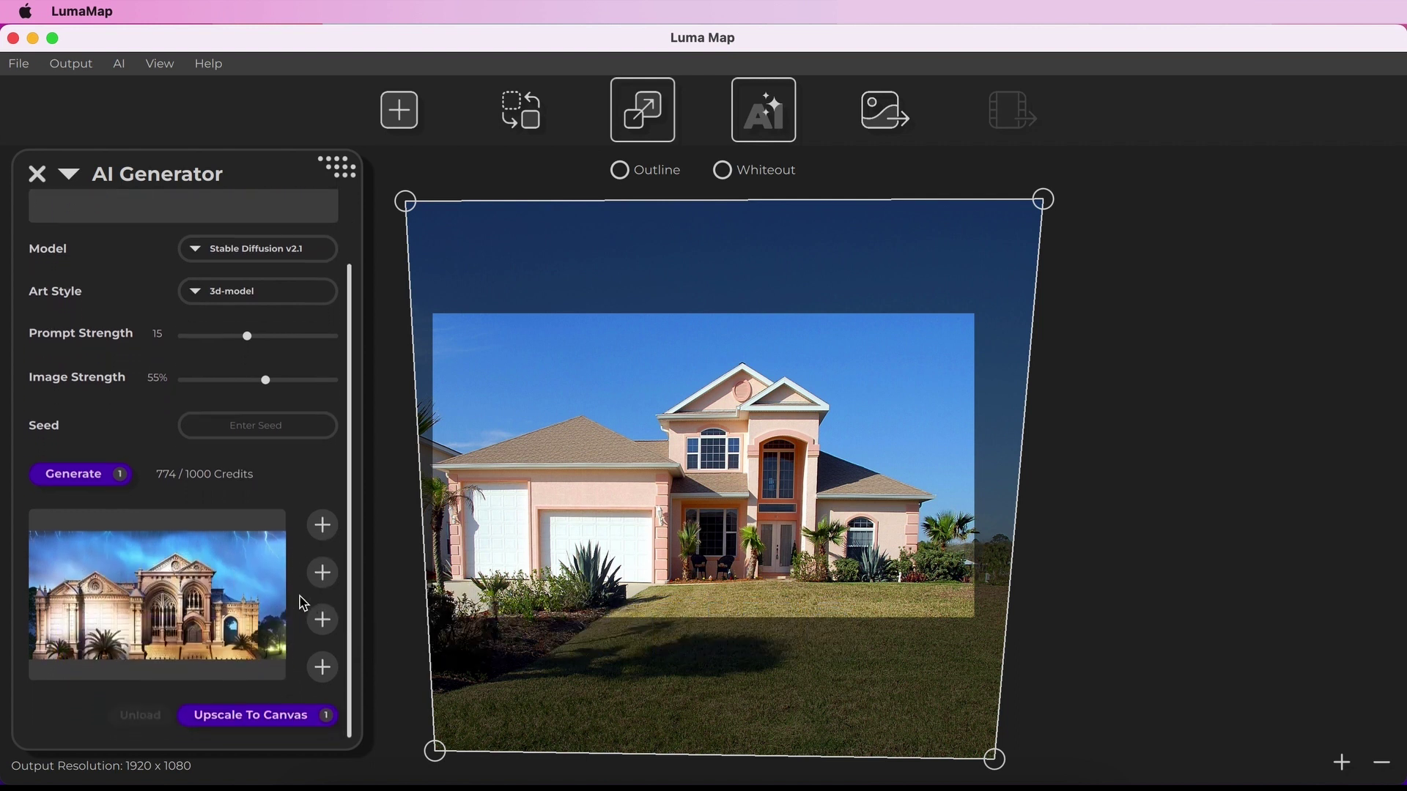
left_click(269, 717)
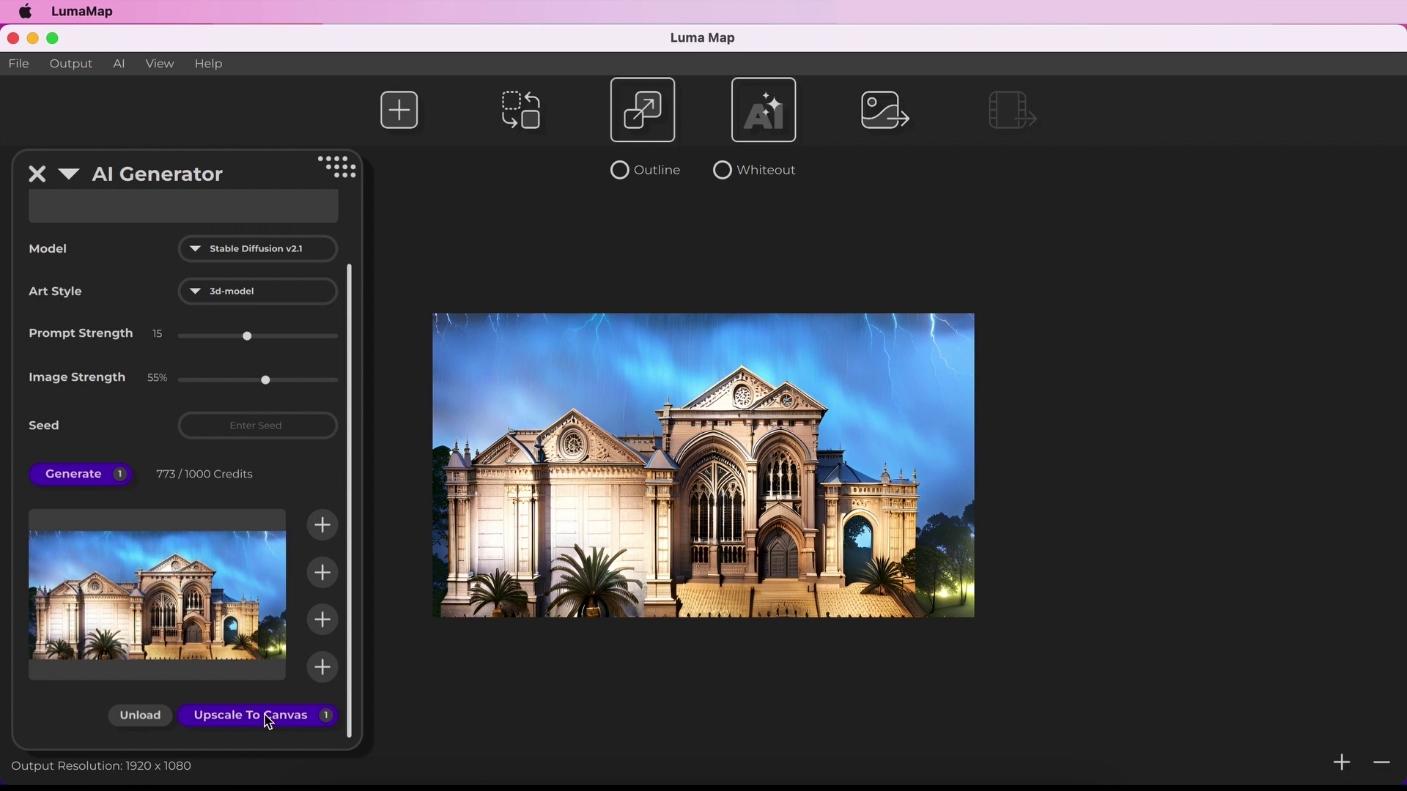
left_click(142, 717)
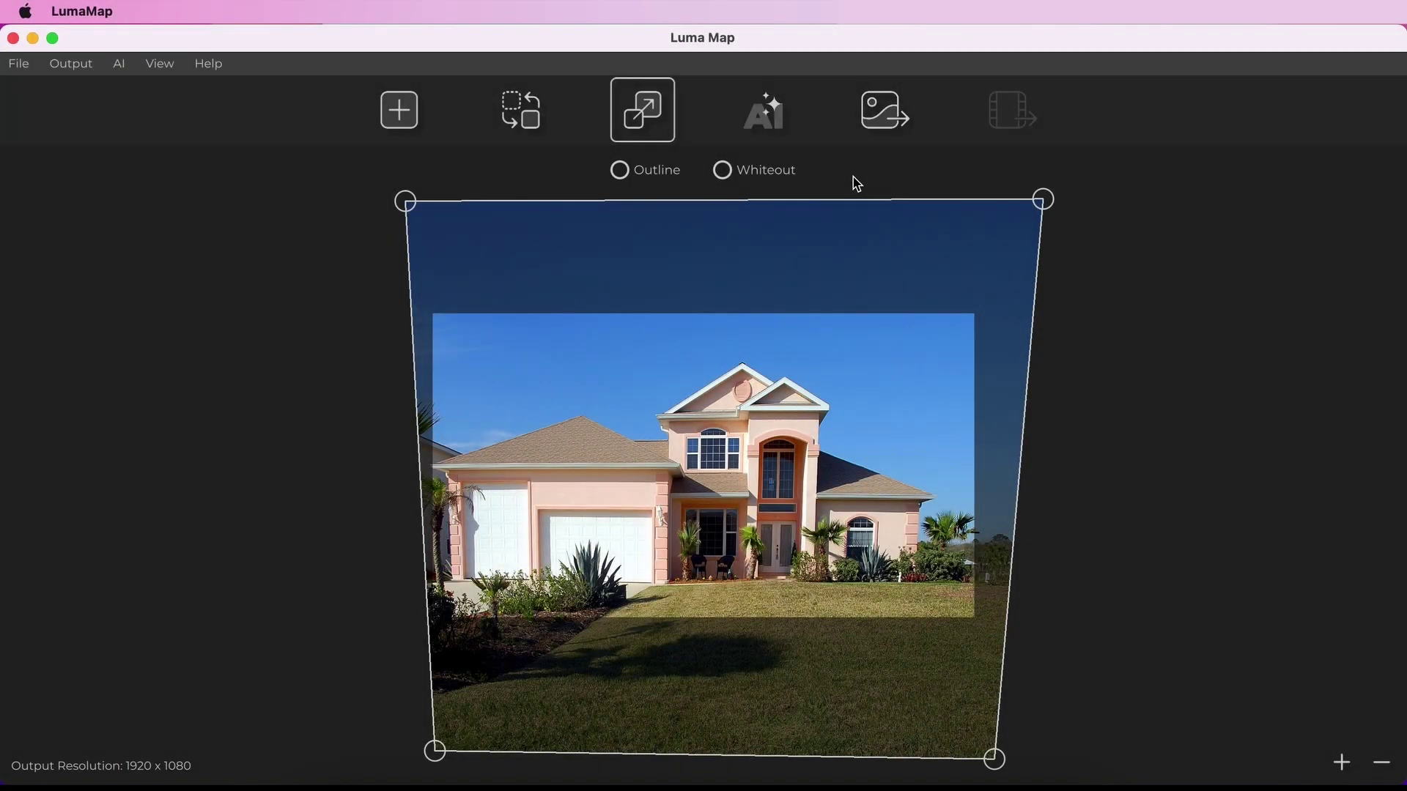
Reopen the AI widgets and collapse the AI Generator widget.
left_click(770, 121)
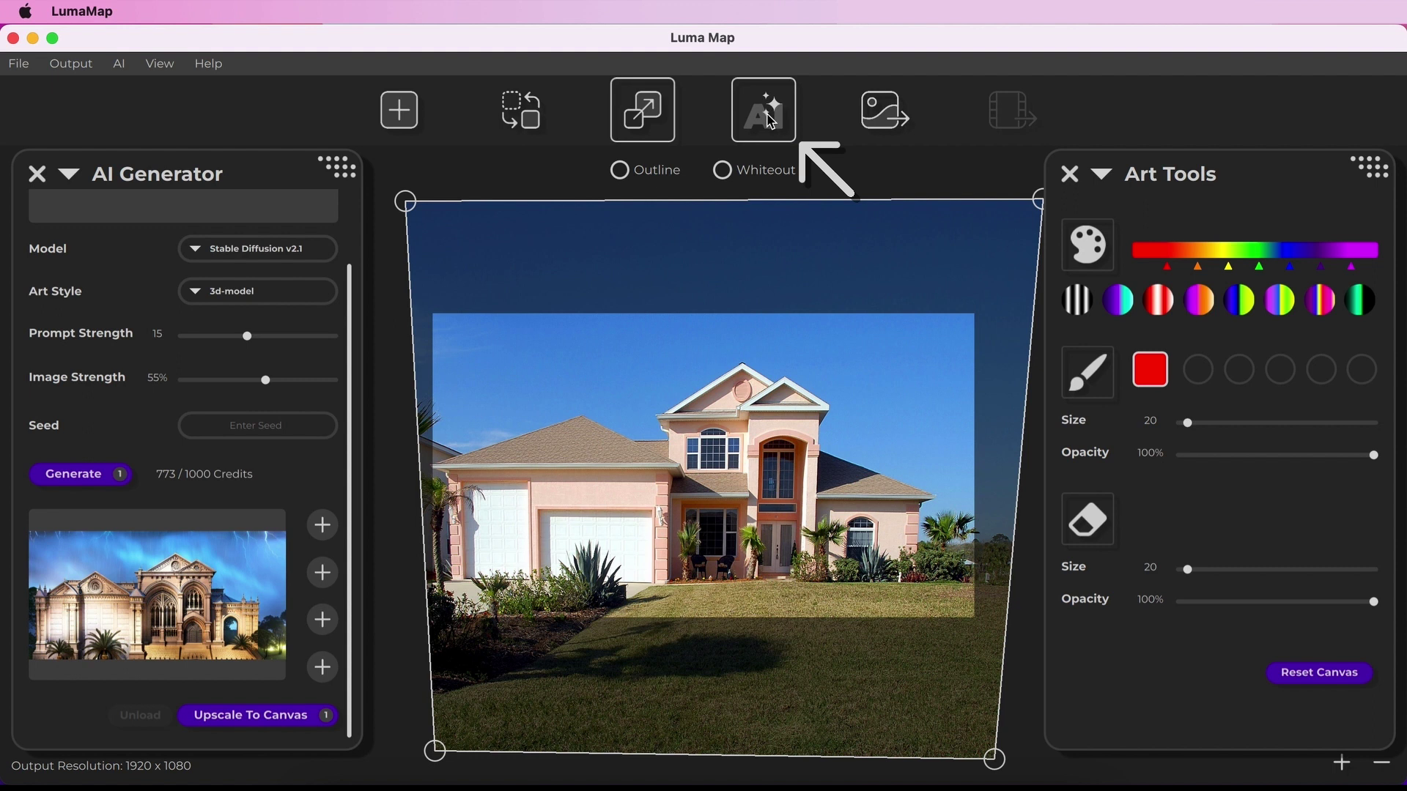
left_click(68, 177)
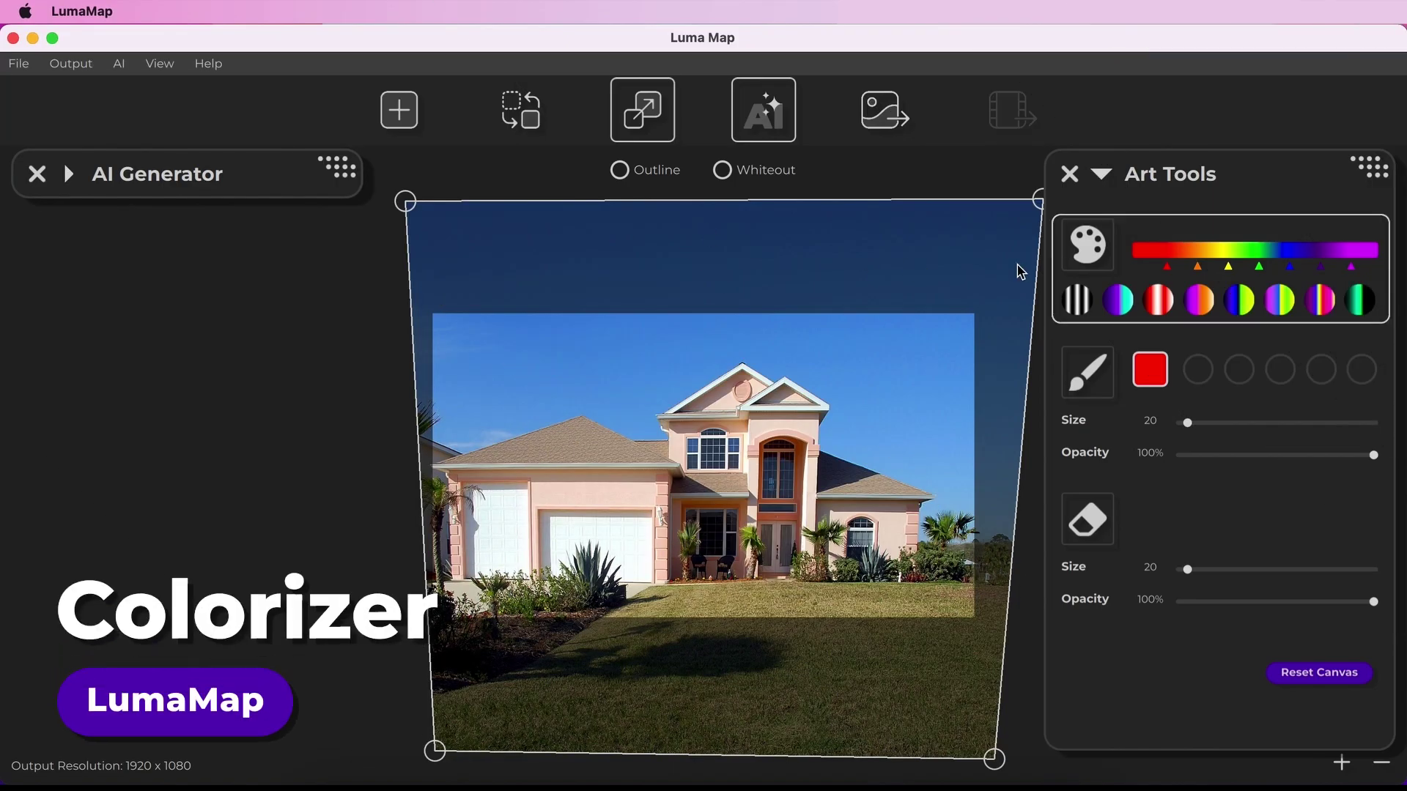
Toggle the Colorizer on and off several times to compare it with the original house photo.
left_click(1096, 250)
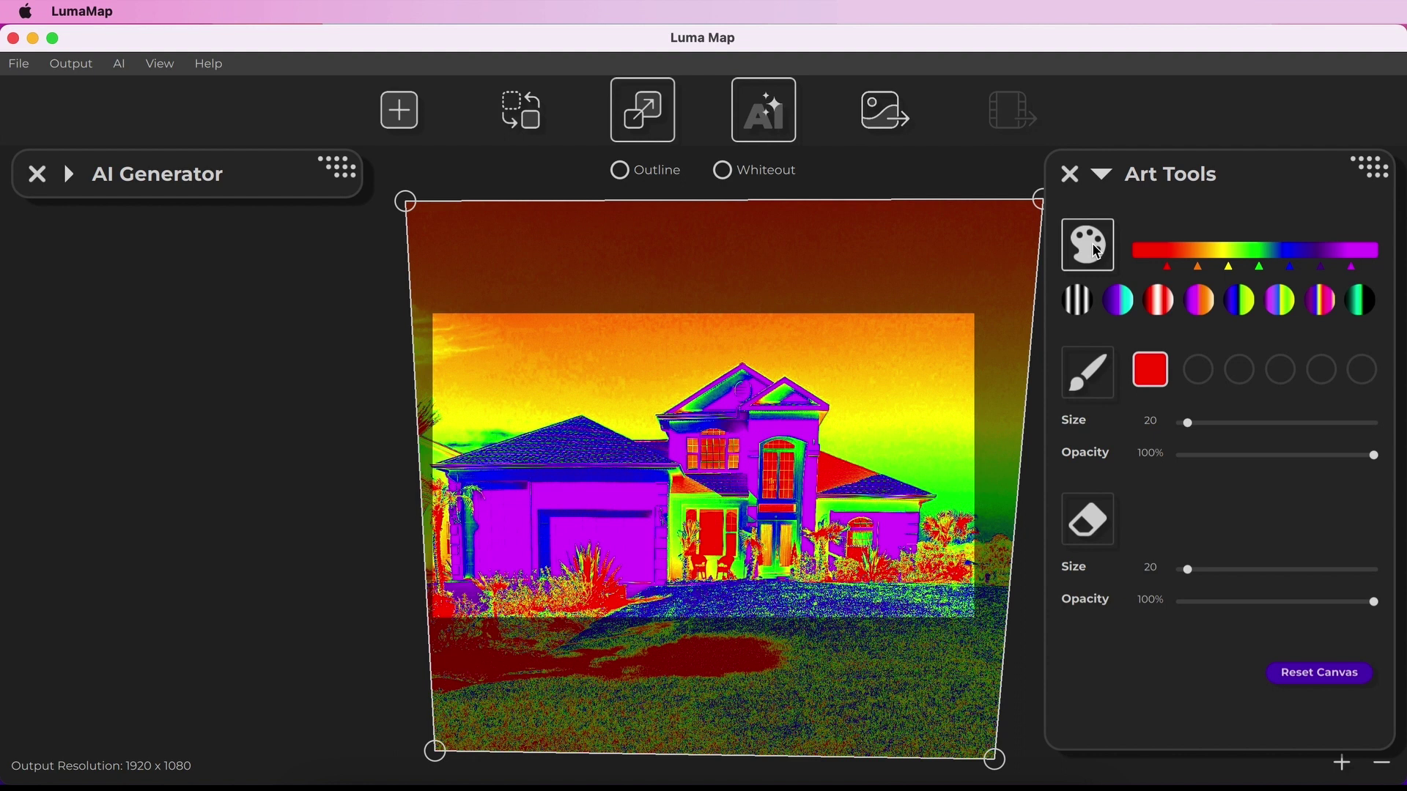
left_click(1097, 252)
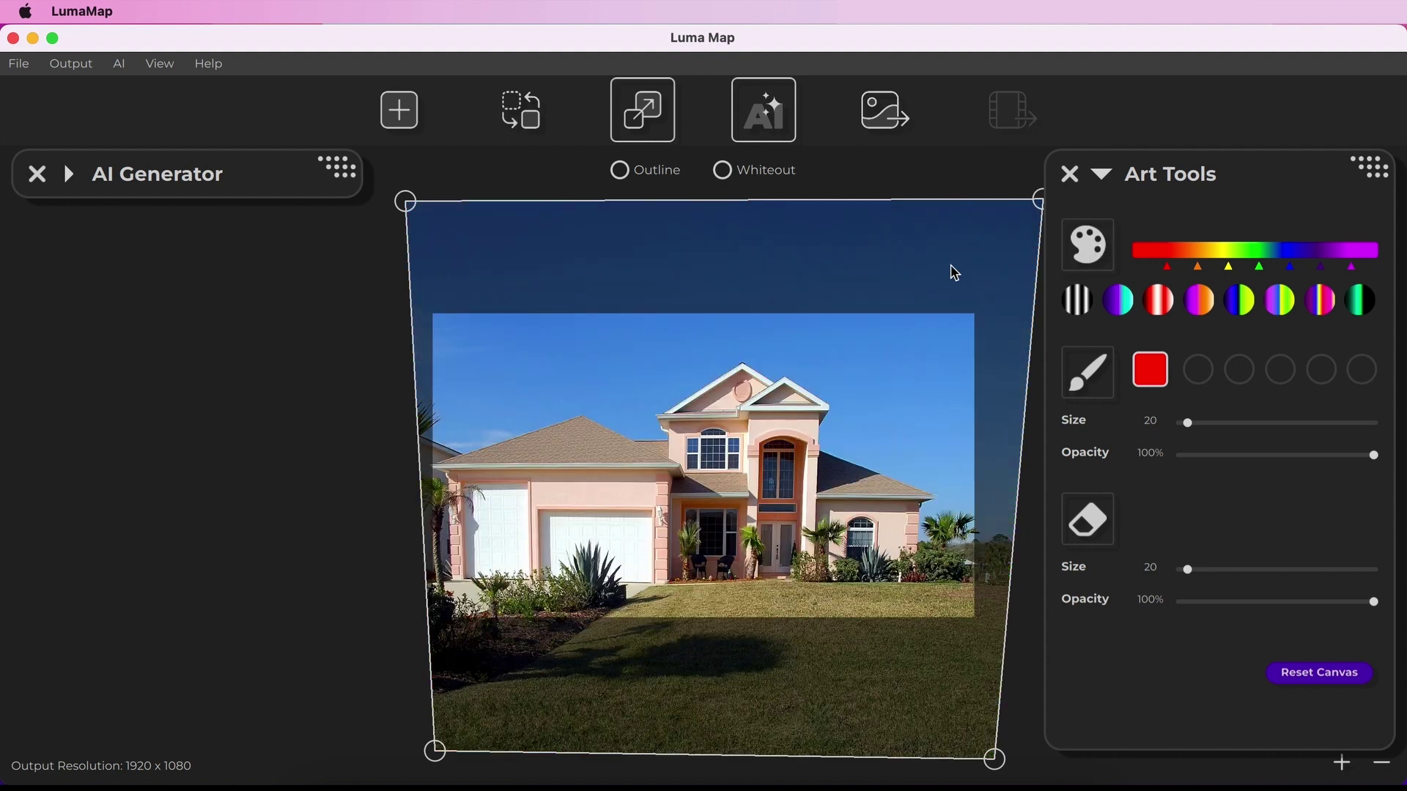
left_click(1096, 252)
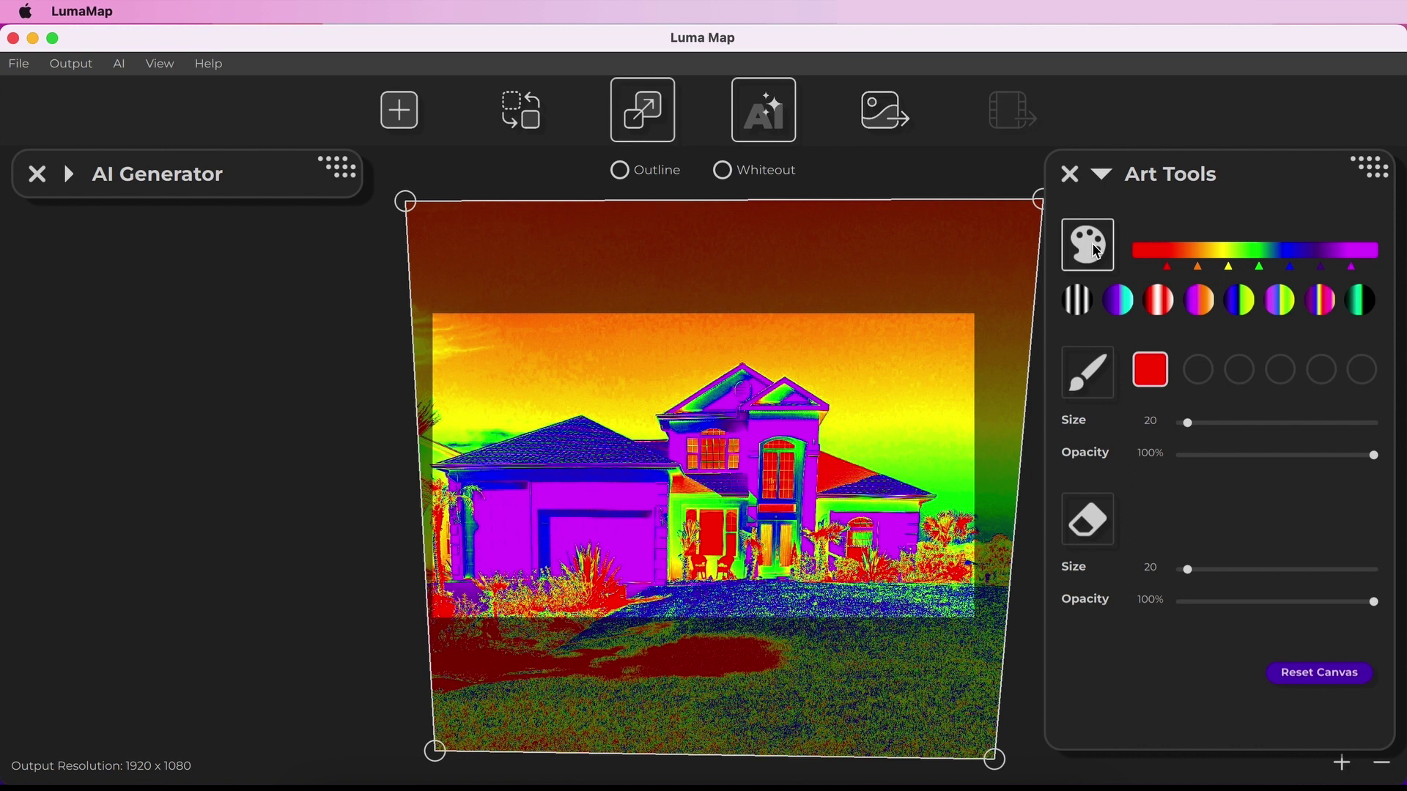
left_click(1097, 252)
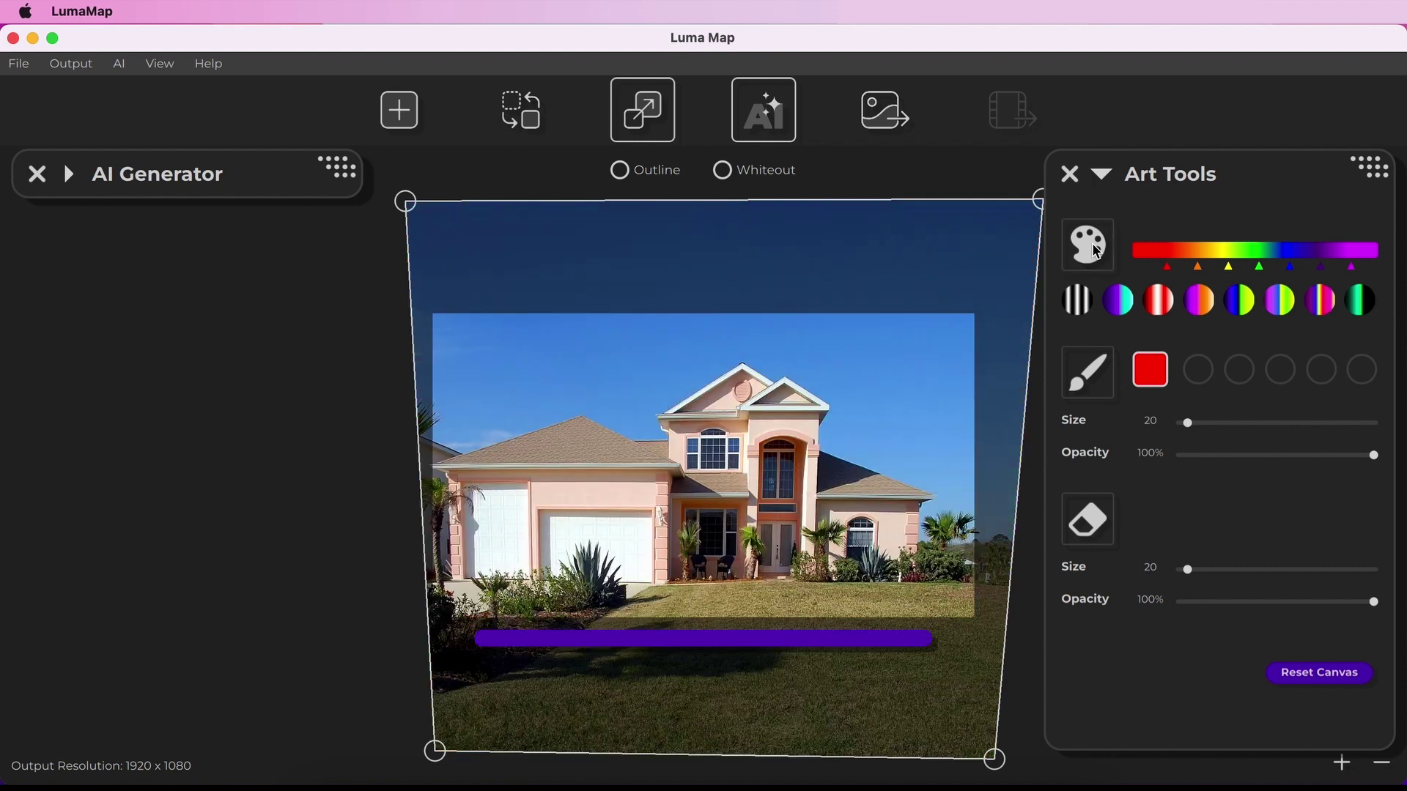
left_click(1096, 252)
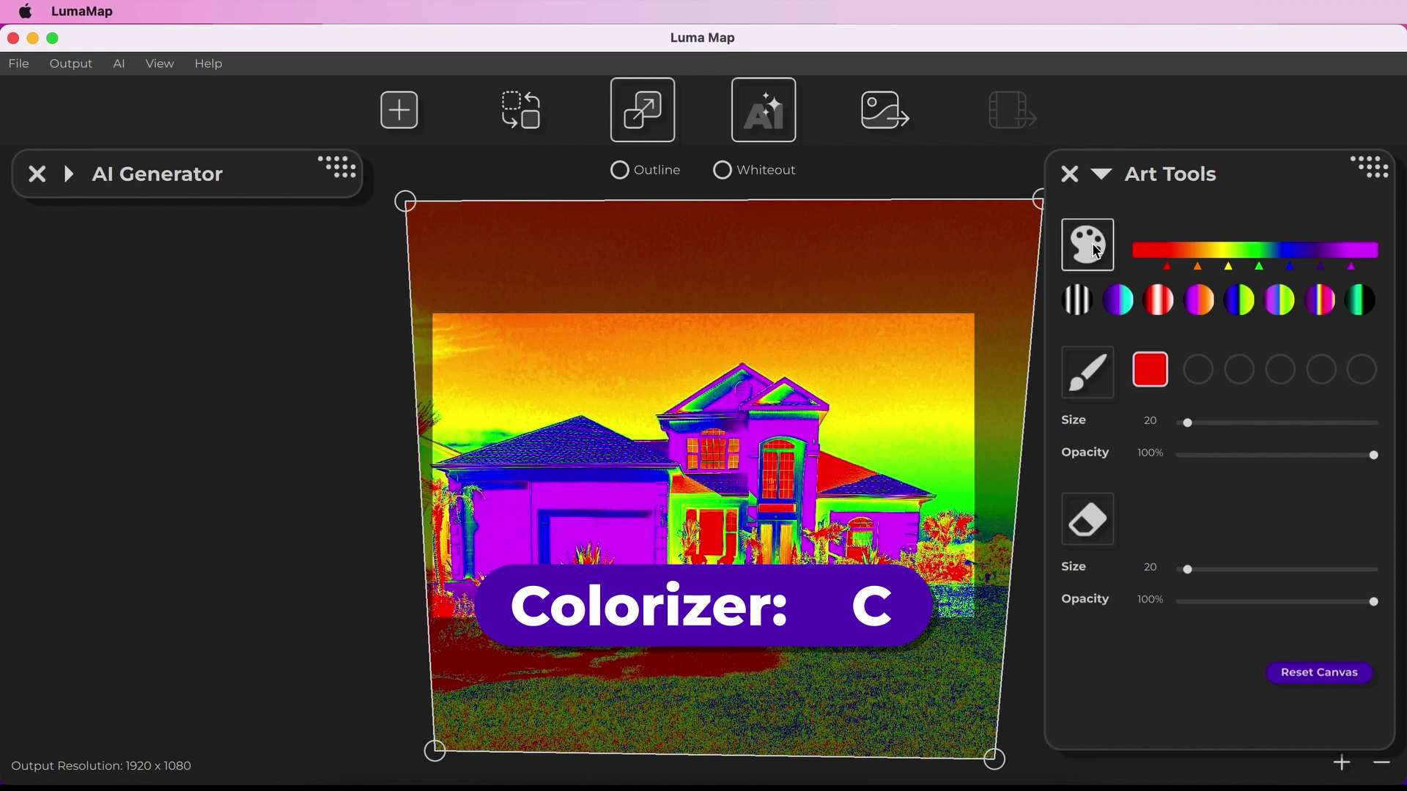
left_click(1094, 254)
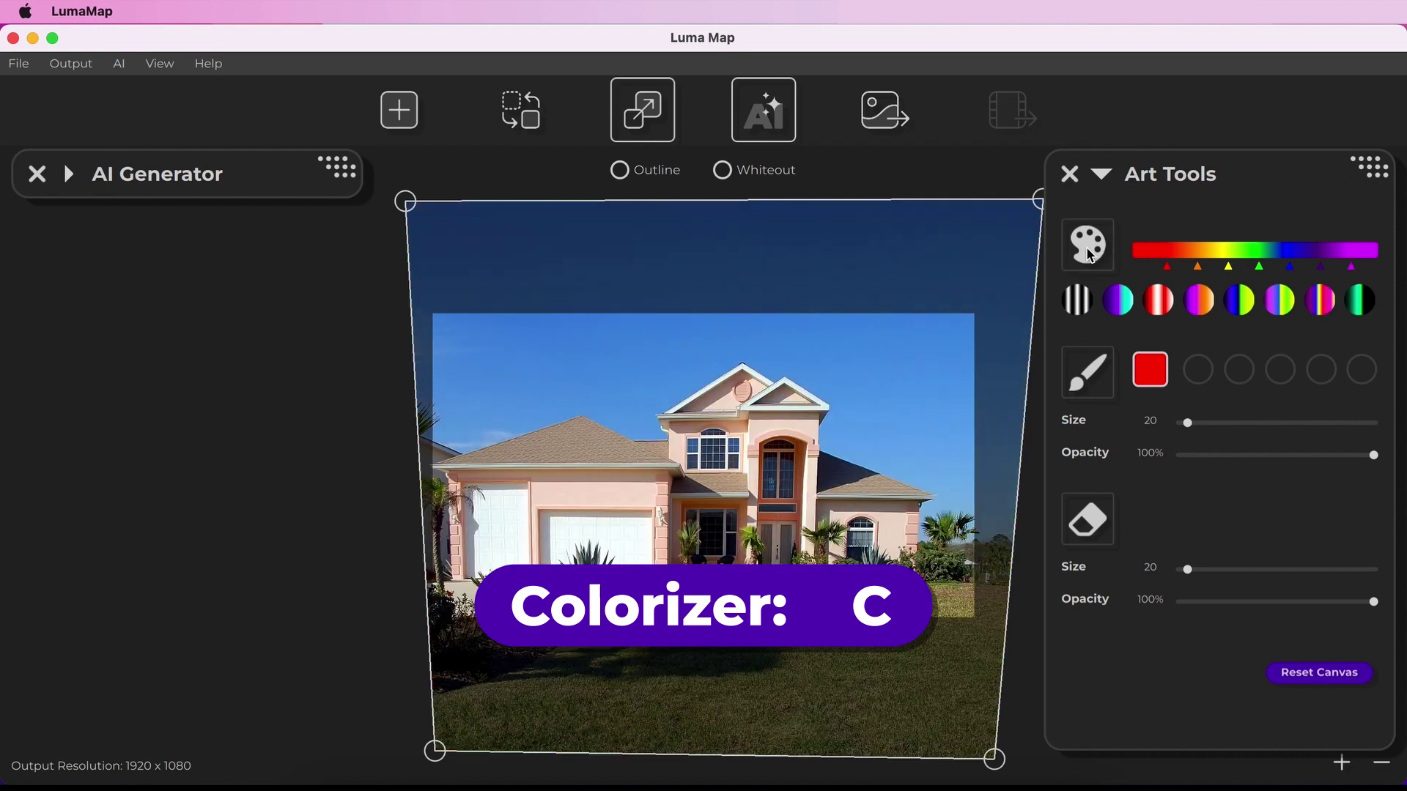
Try several Colorizer gradient presets on the house photo, ending with the black-and-green one.
left_click(1119, 302)
left_click(1202, 306)
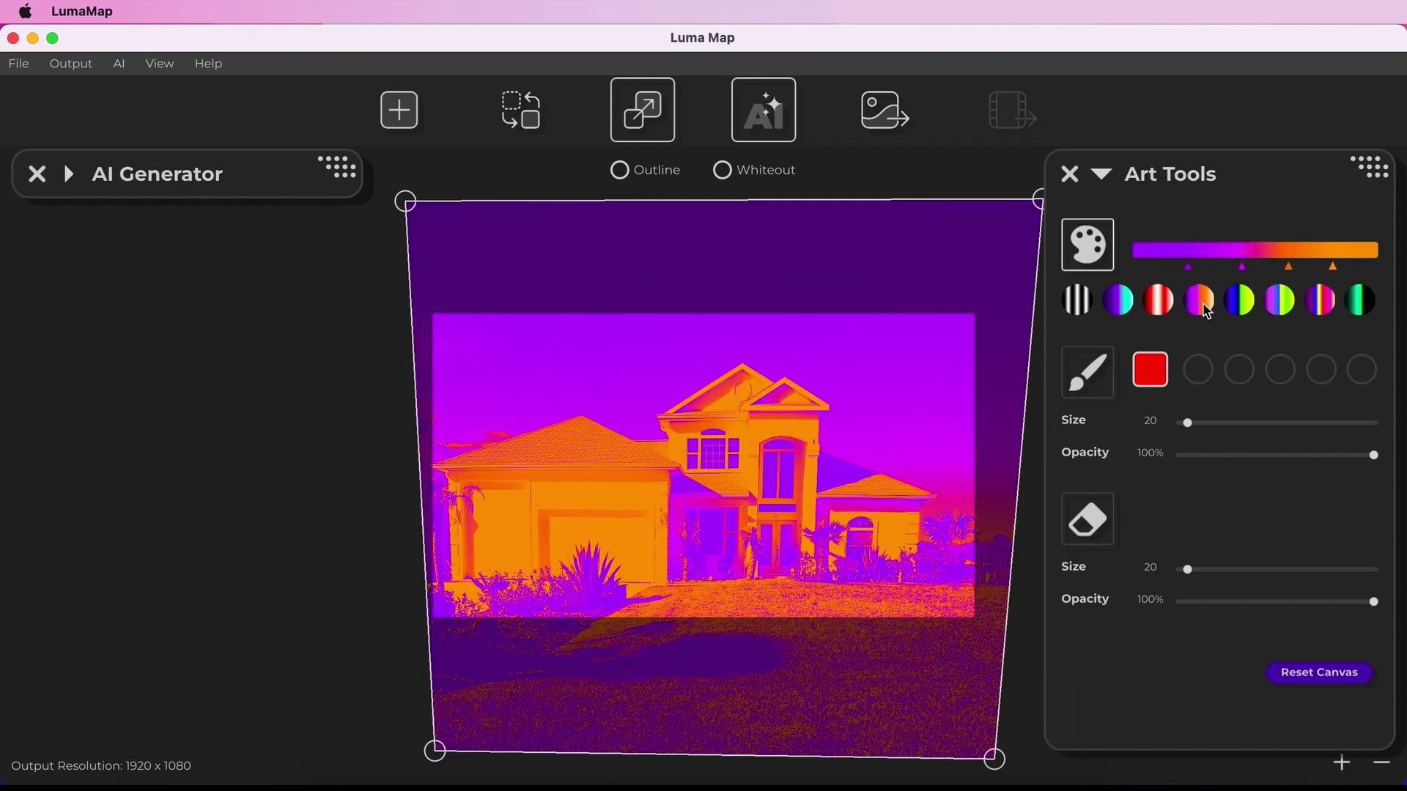
left_click(1243, 308)
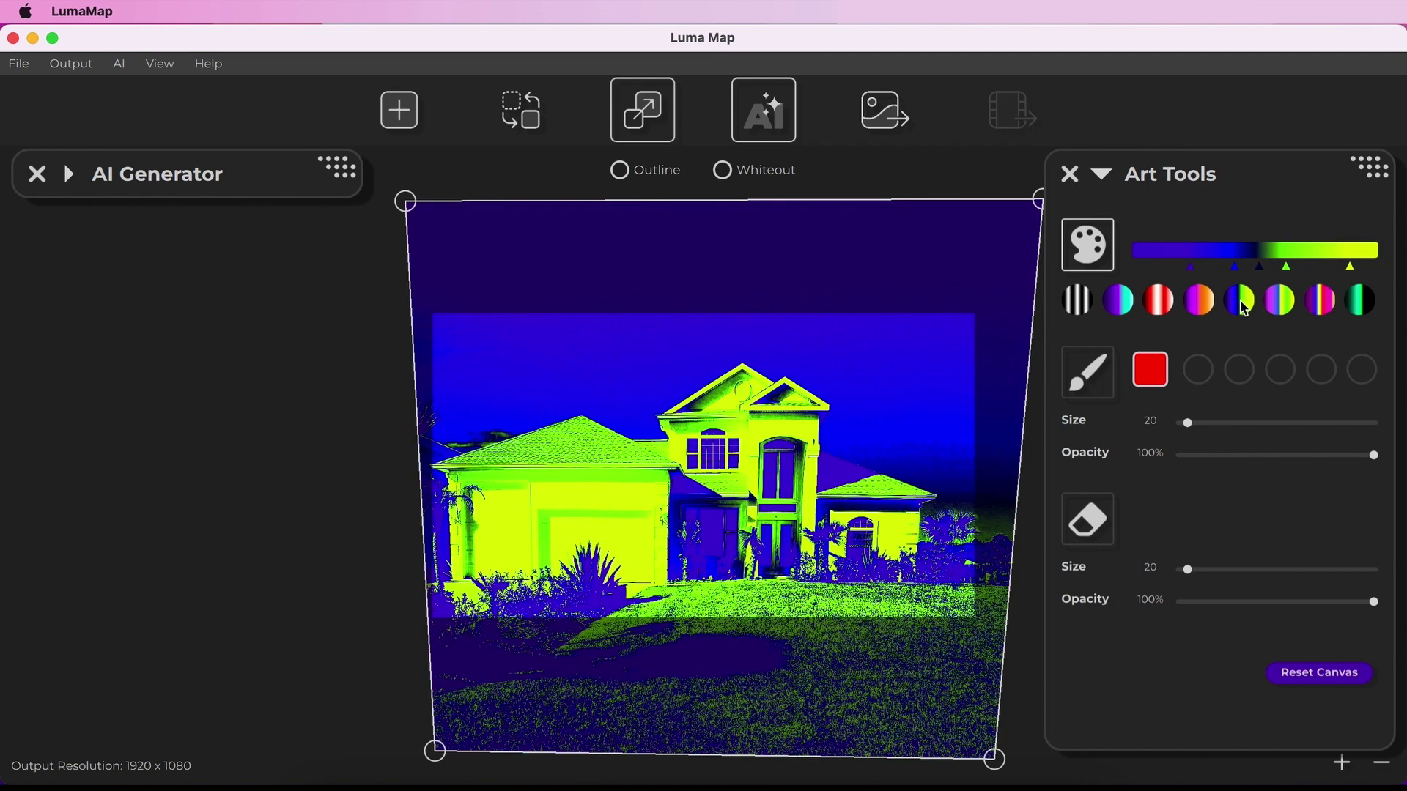
left_click(1279, 308)
left_click(1366, 316)
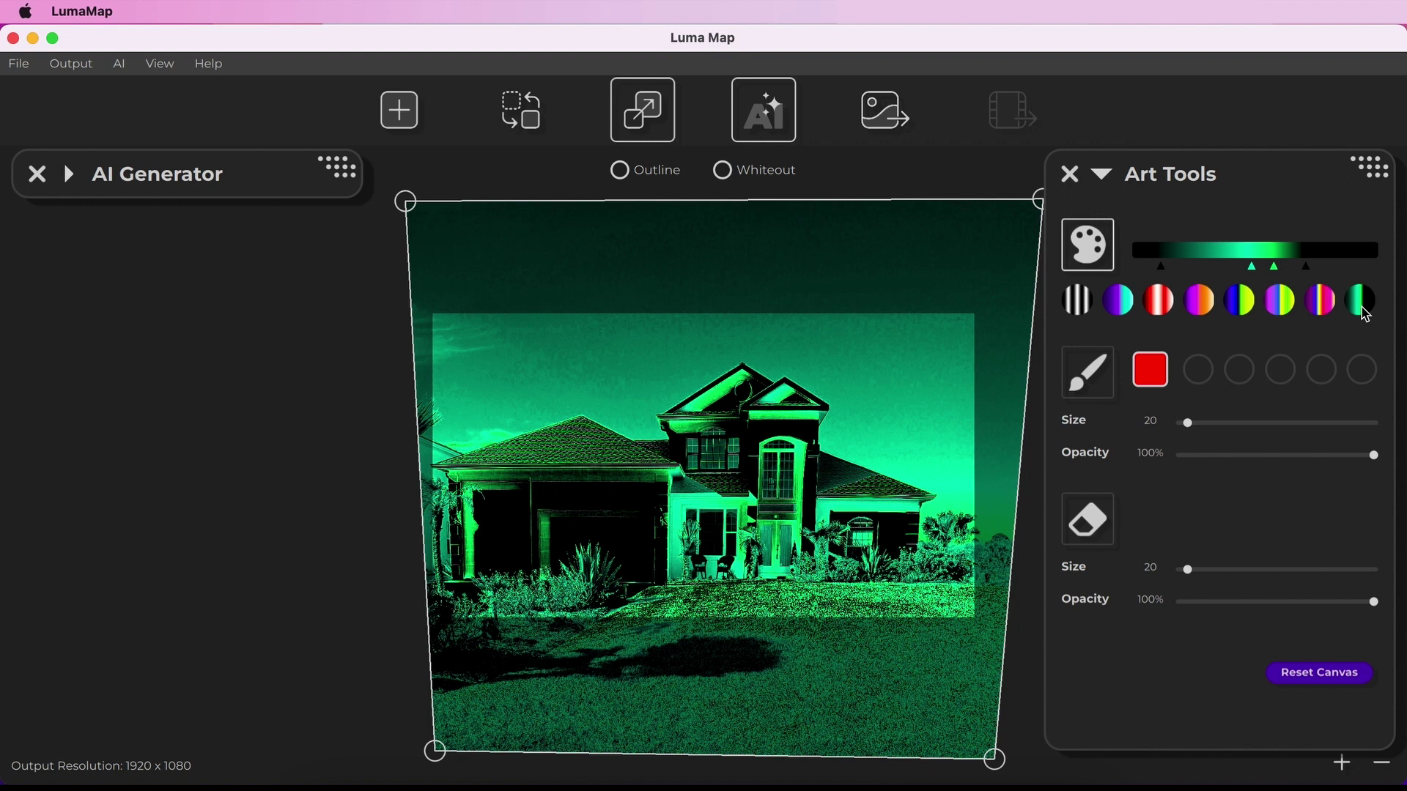
Shift both black stops of the Colorizer gradient slightly towards its start and recolour the first green stop to magenta EB00FF.
mouse_move(1309, 270)
left_mouse_down()
mouse_move(1363, 279)
mouse_move(1296, 281)
left_mouse_up()
mouse_move(1162, 270)
left_mouse_down()
mouse_move(1240, 283)
mouse_move(1148, 280)
left_mouse_up()
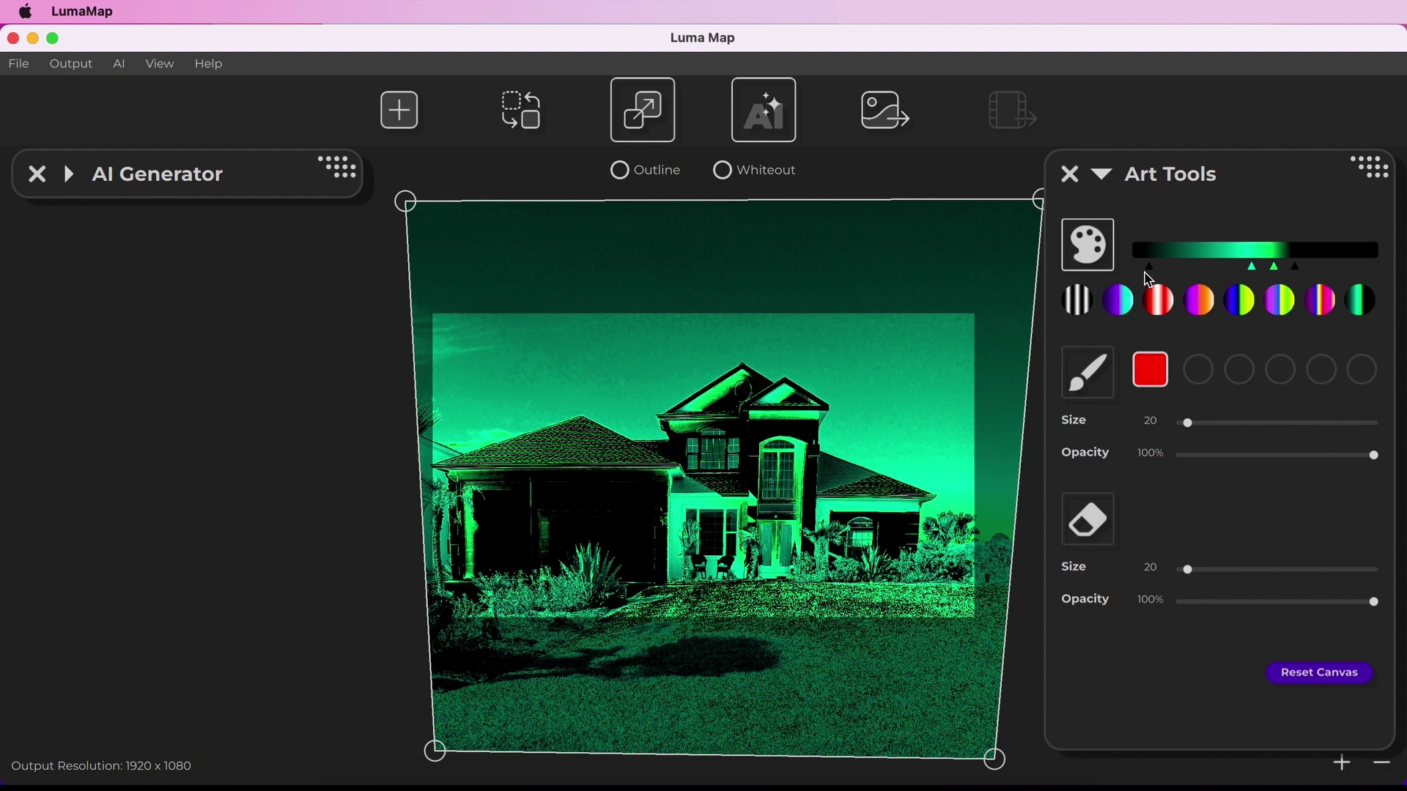
double_click(1251, 269)
left_click_drag(665, 302, 655, 253)
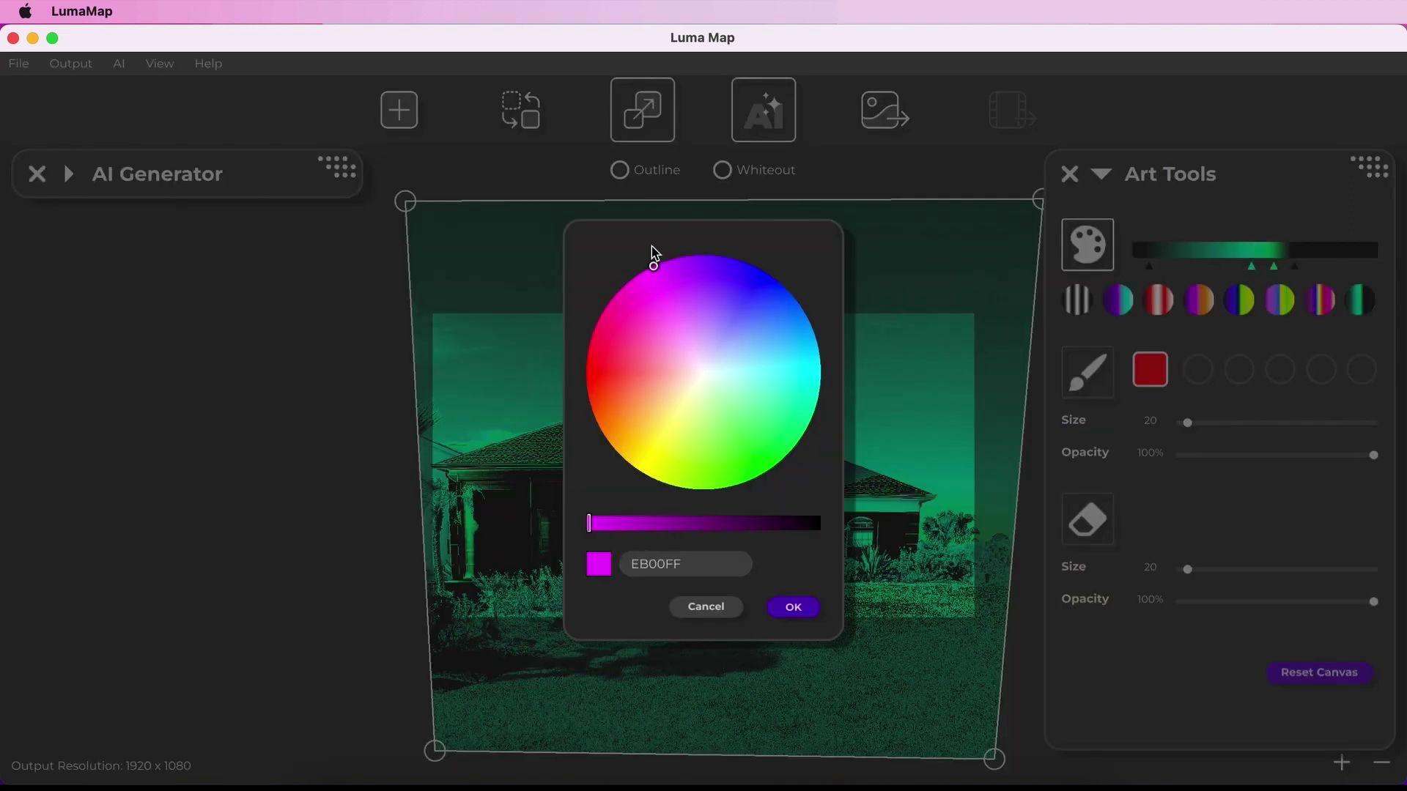
left_click(793, 606)
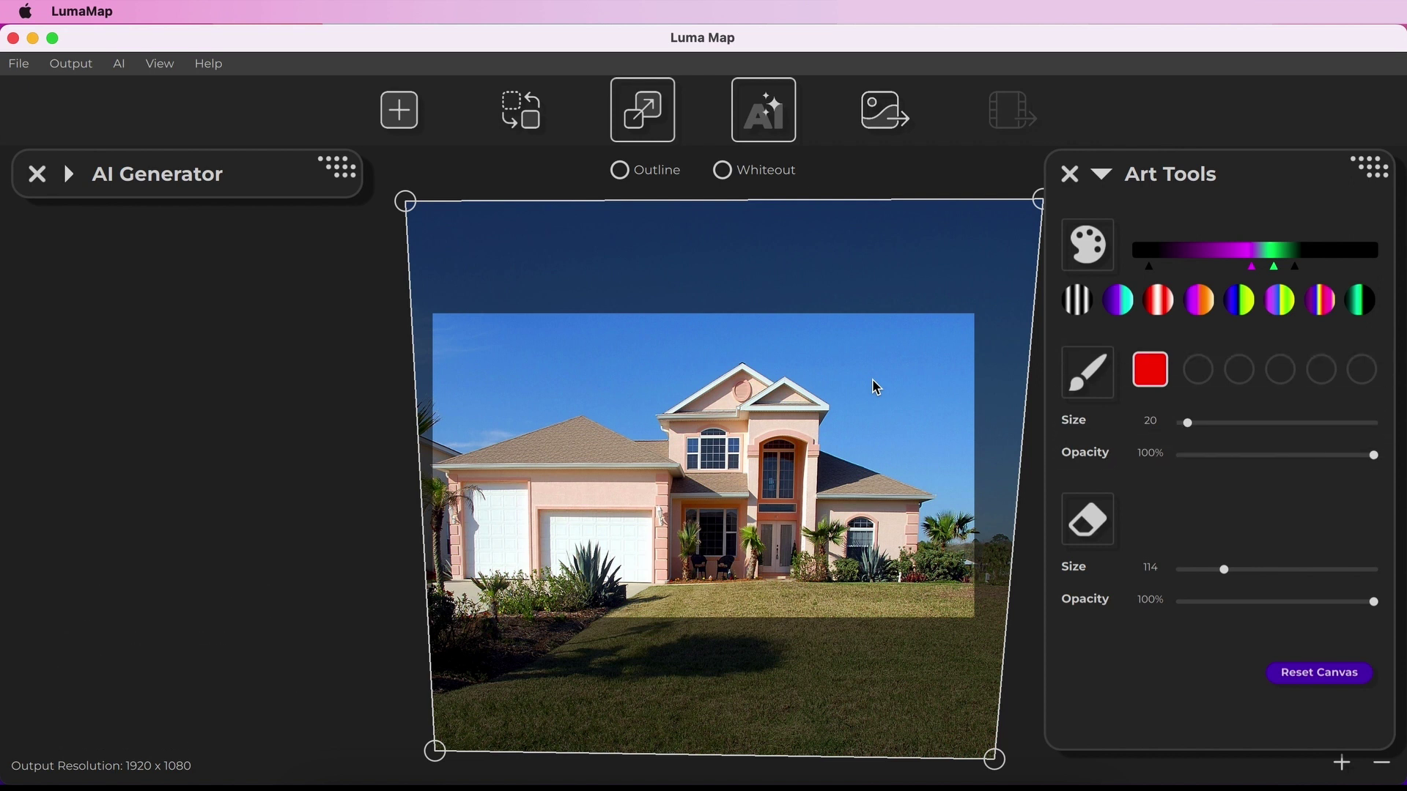
Paint a red zigzag brush stroke at size 20 across the house's upper roof, and switch the brush off.
left_click(1091, 372)
mouse_move(774, 397)
left_mouse_down()
mouse_move(823, 352)
mouse_move(861, 345)
mouse_move(809, 438)
mouse_move(884, 387)
left_mouse_up()
left_click(1098, 379)
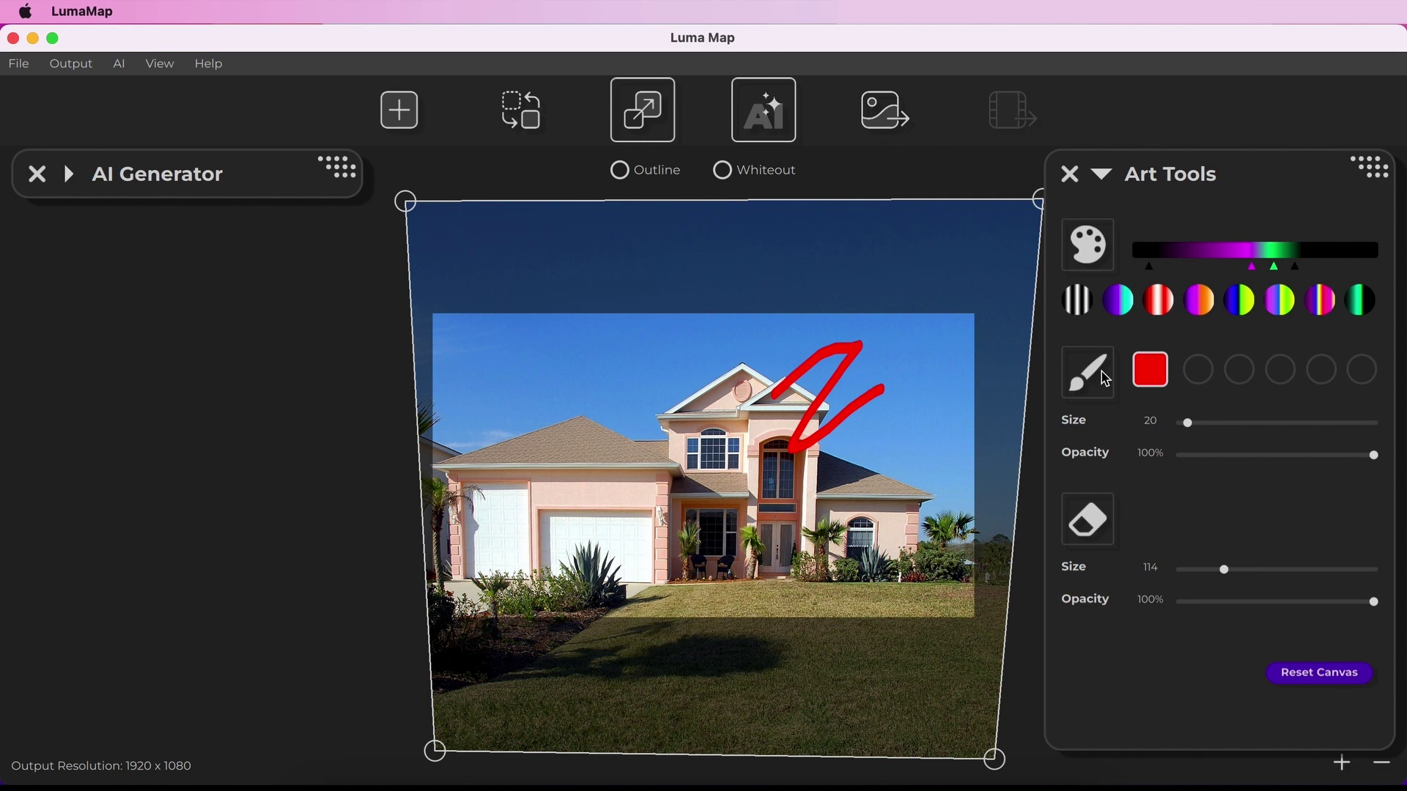
Change the brush colour to blue.
left_click(1150, 370)
left_click_drag(726, 324, 766, 274)
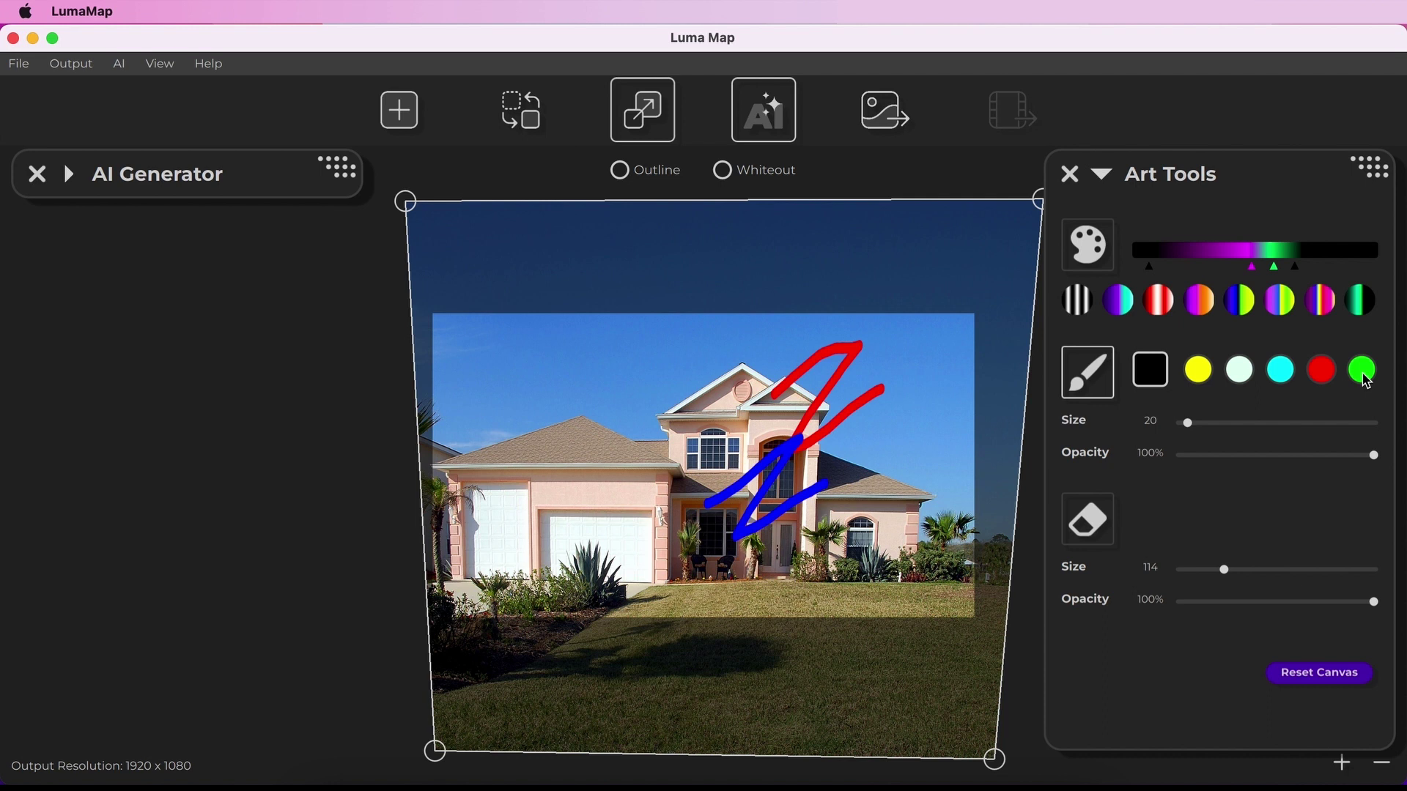
Try the saved green, red, cyan, white and yellow brush colours in turn, ending with yellow.
left_click(1361, 370)
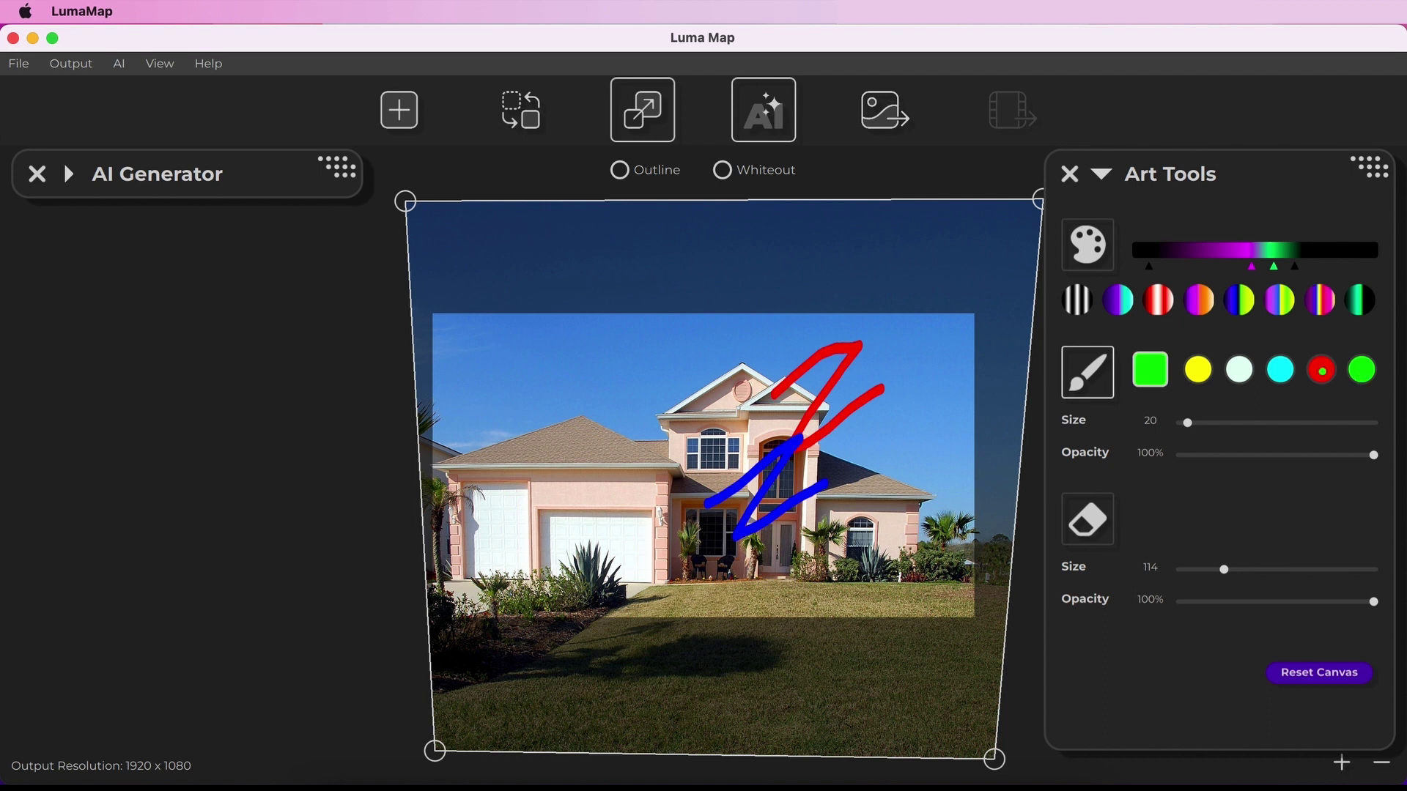
left_click(1321, 370)
left_click(1284, 372)
left_click(1243, 371)
left_click(1193, 372)
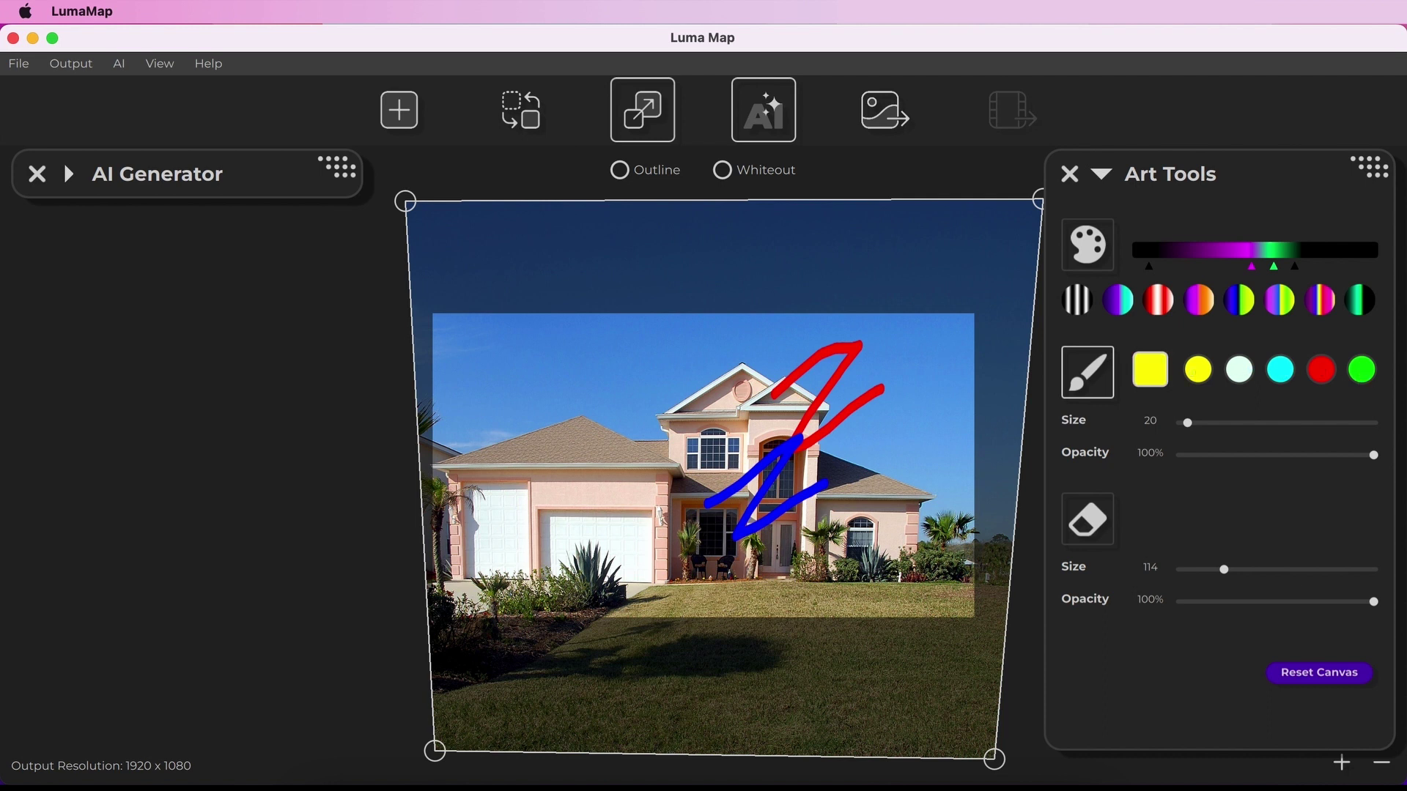
Paint a yellow zigzag above the house's far roof at size 20, and a thick yellow stroke across the garage roof at size 149.
mouse_move(842, 430)
left_mouse_down()
mouse_move(912, 395)
mouse_move(862, 454)
mouse_move(922, 412)
left_mouse_up()
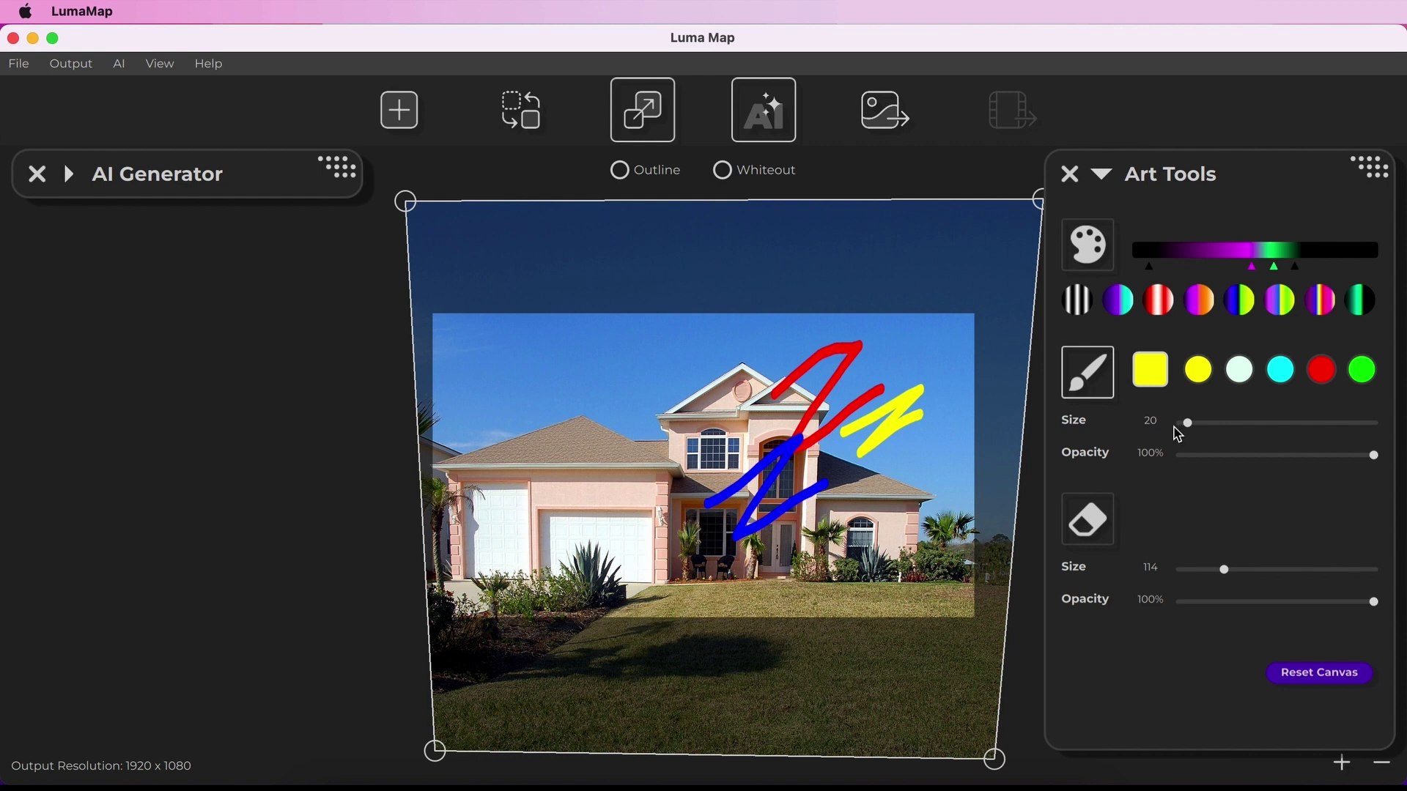
left_click_drag(1187, 423, 1238, 422)
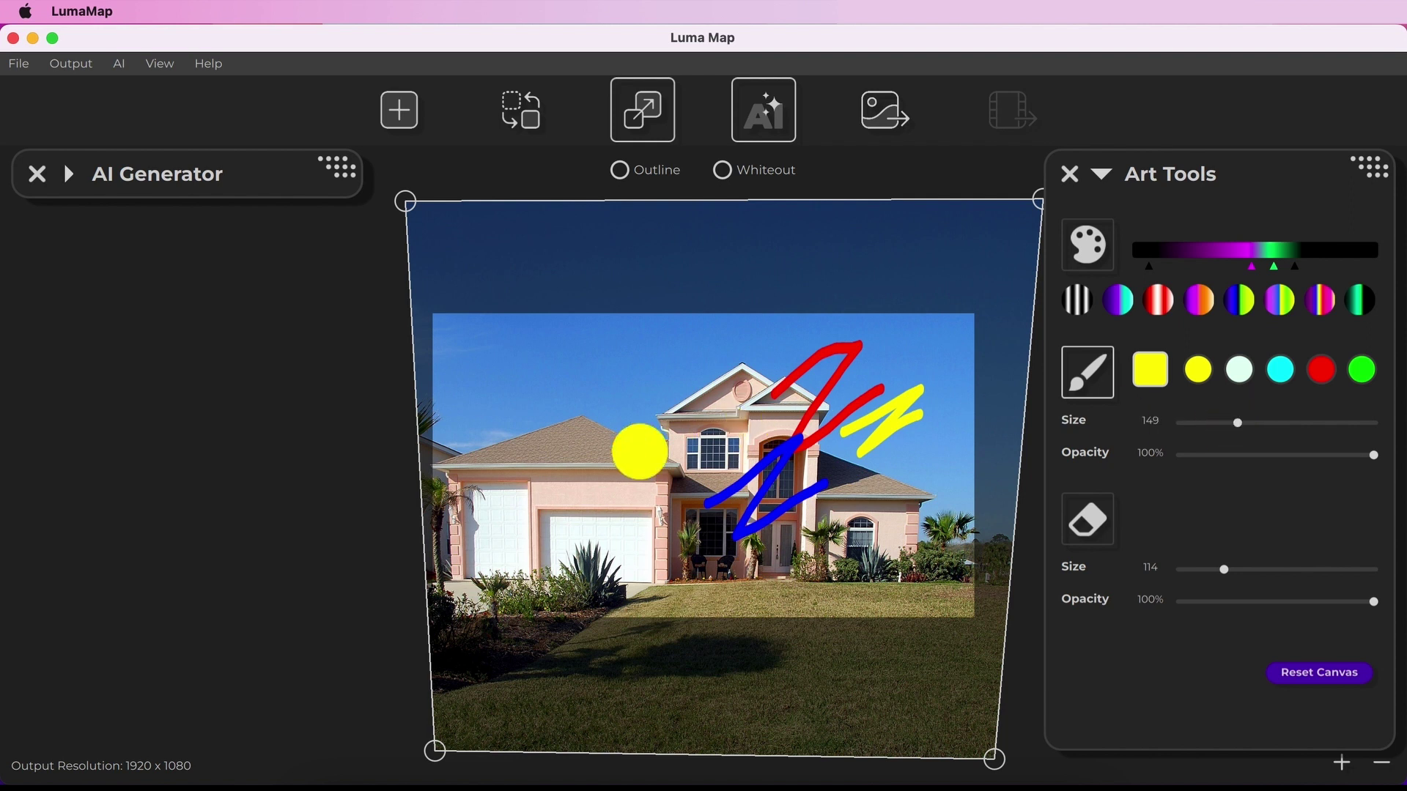
left_click_drag(575, 462, 685, 410)
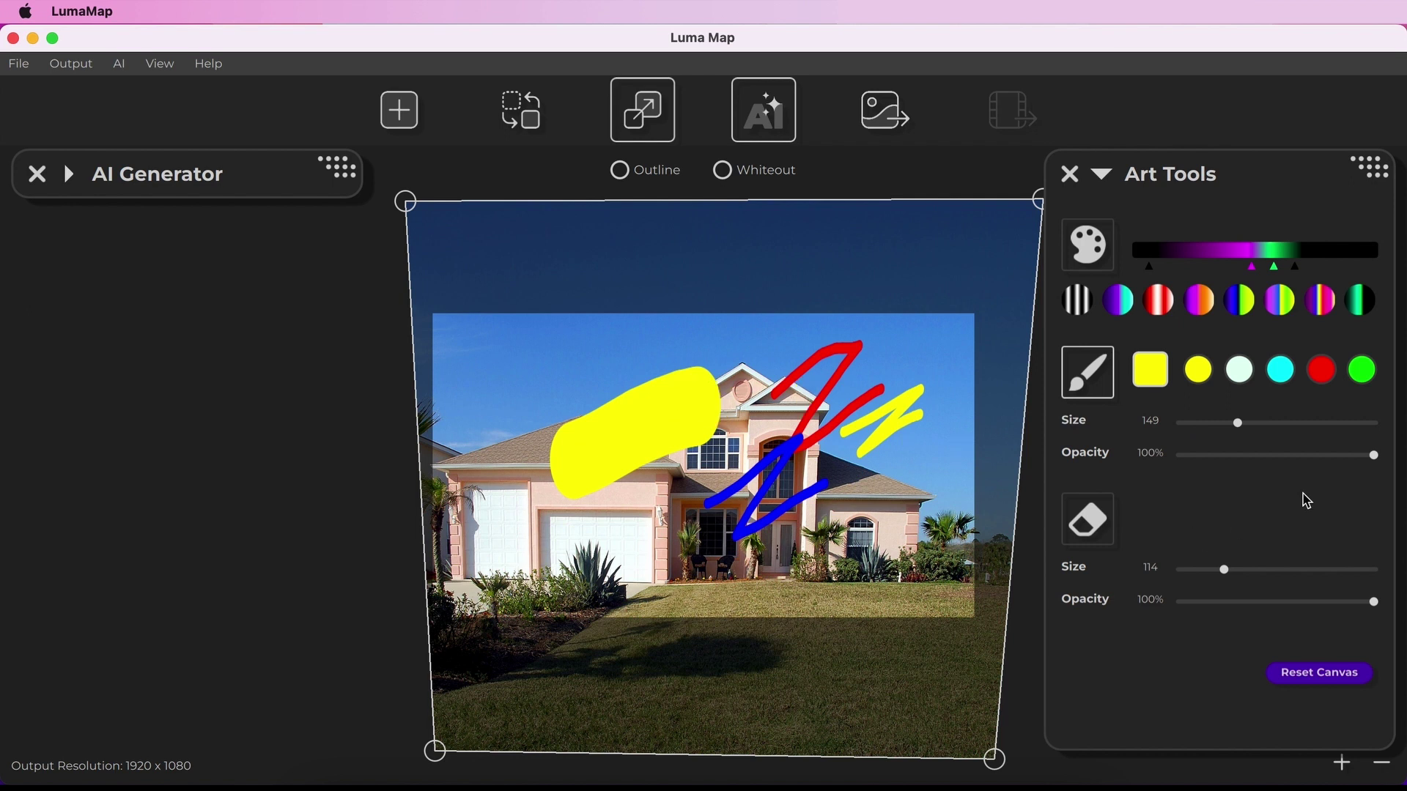
Set the brush opacity to 36% and paint a translucent yellow stroke over the house's far wing and front door.
left_click_drag(1373, 455, 1249, 455)
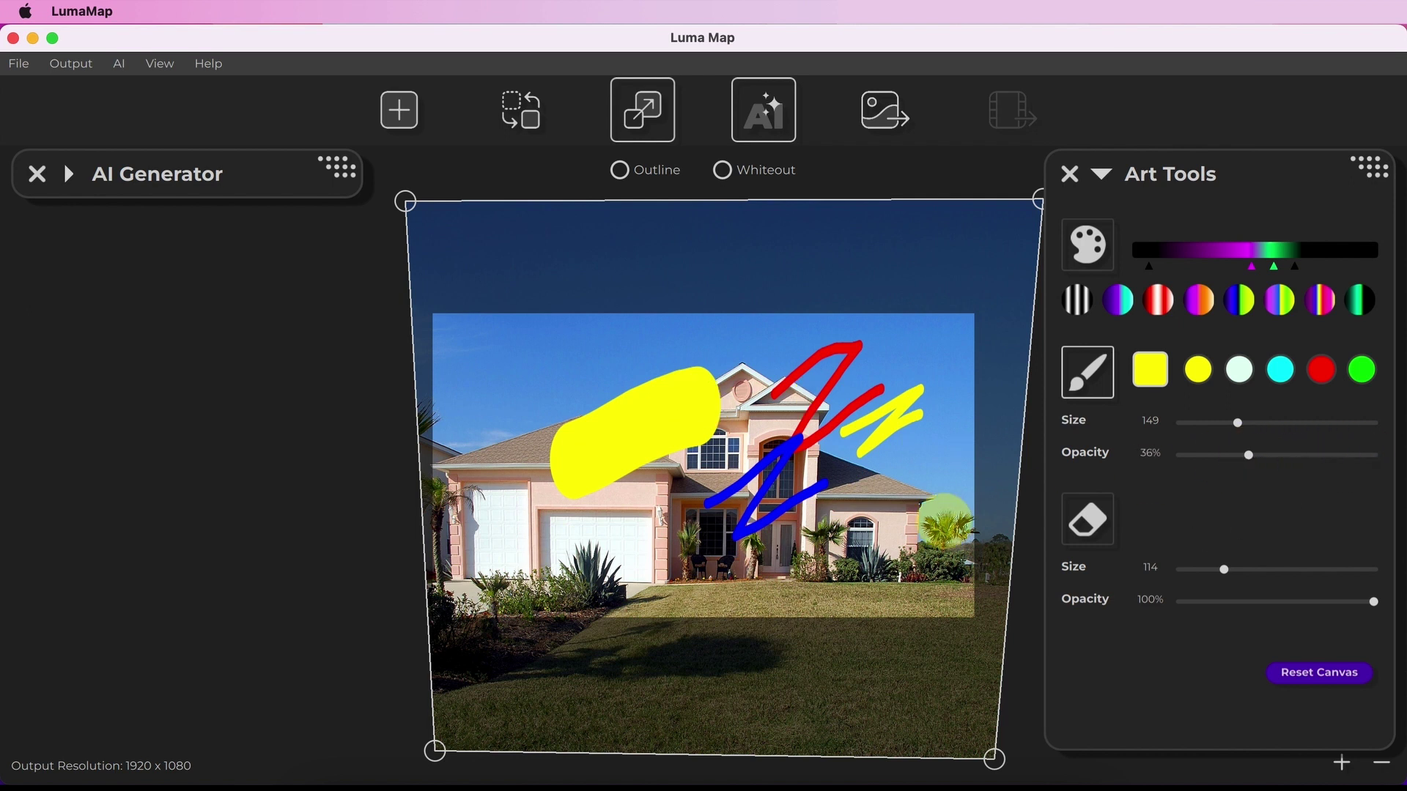
left_click_drag(896, 461, 780, 546)
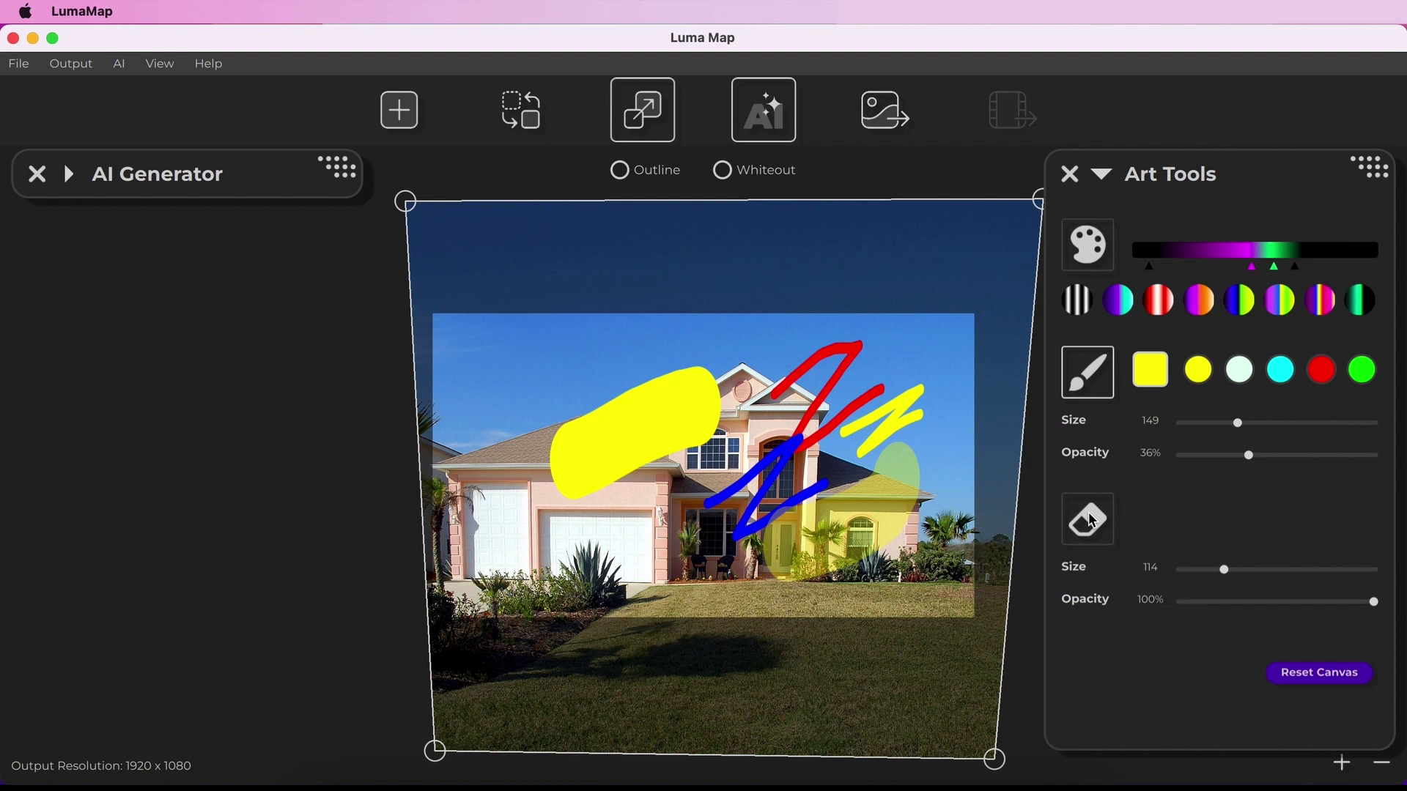
Erase the upper part of the thick yellow stroke with the eraser at size 114, and reset the canvas.
left_click(1093, 521)
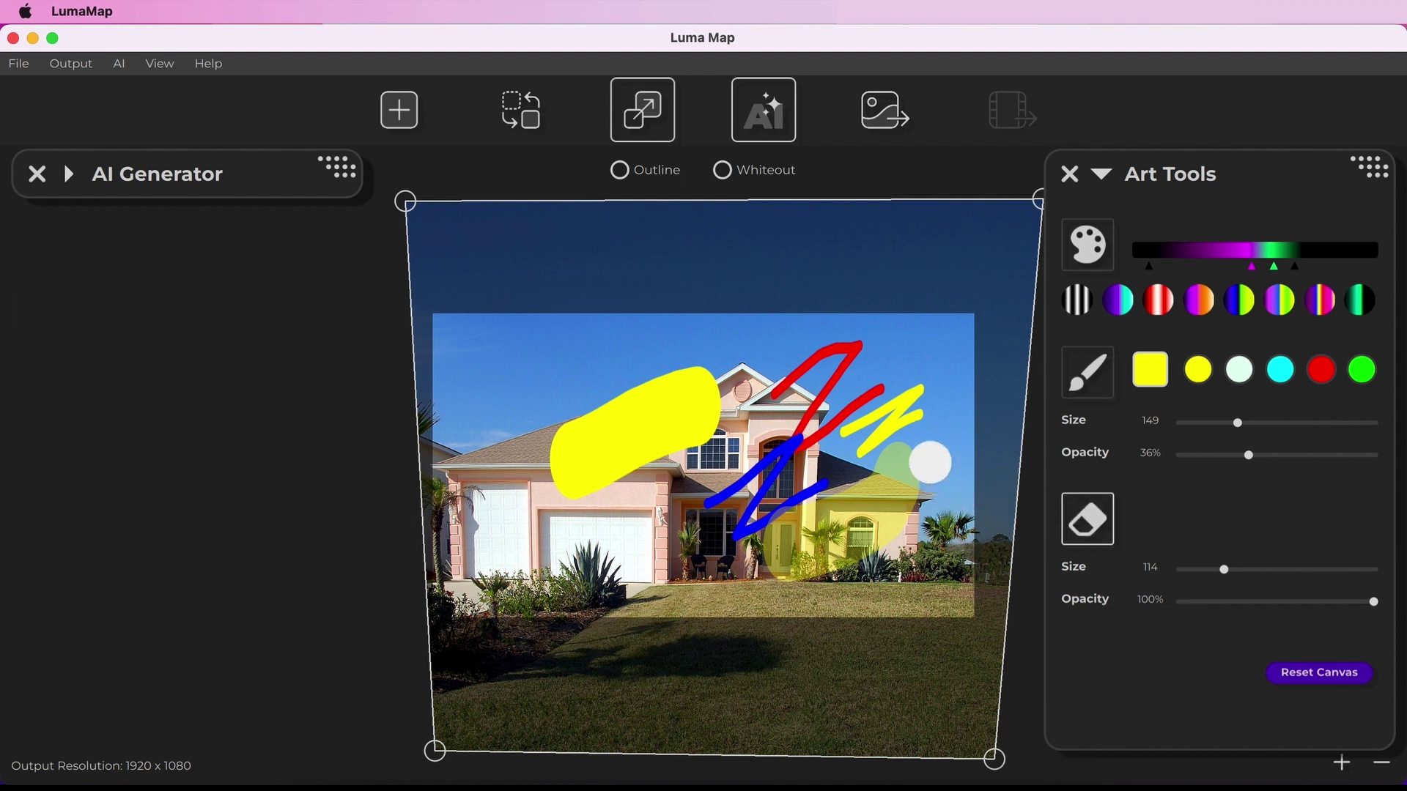
left_click_drag(738, 397, 586, 438)
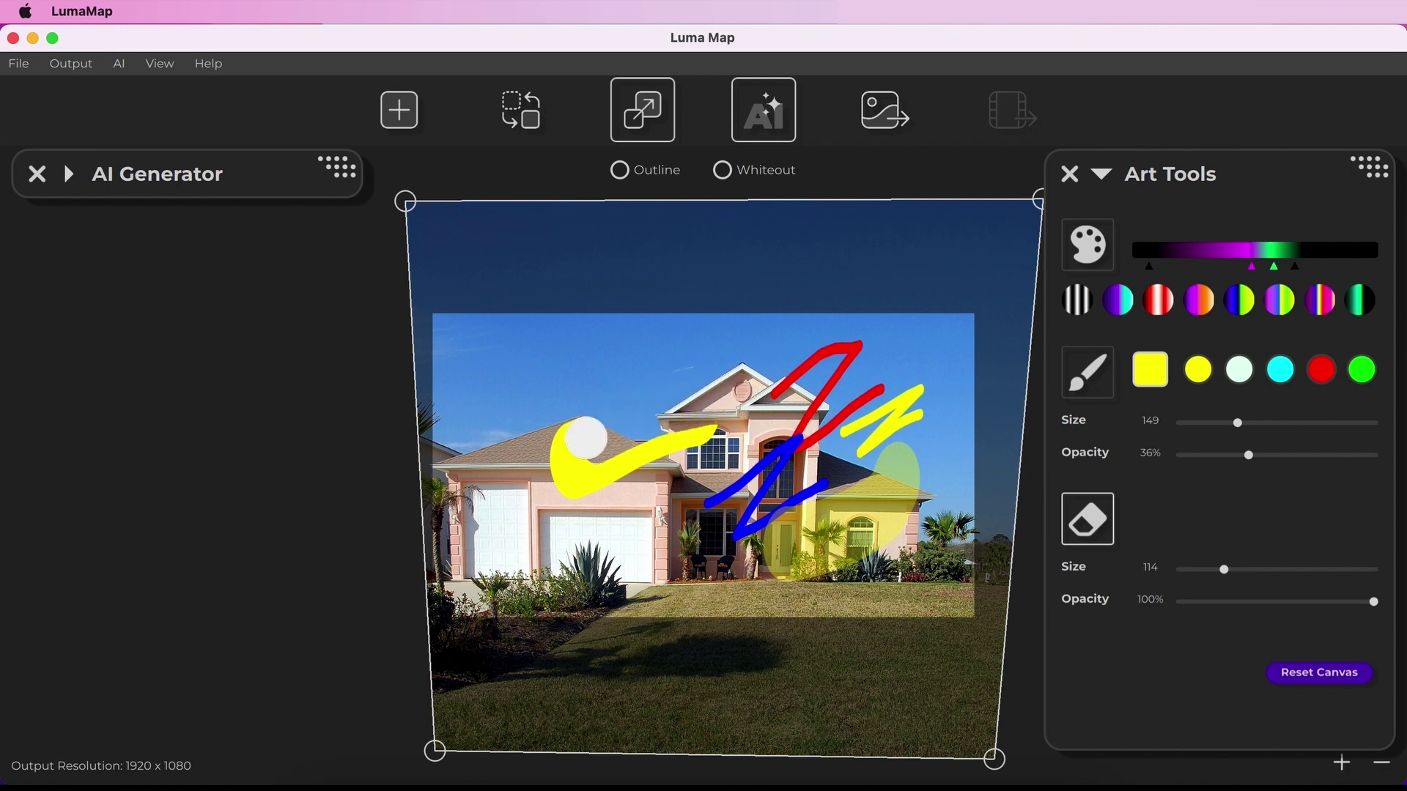
left_click(1092, 537)
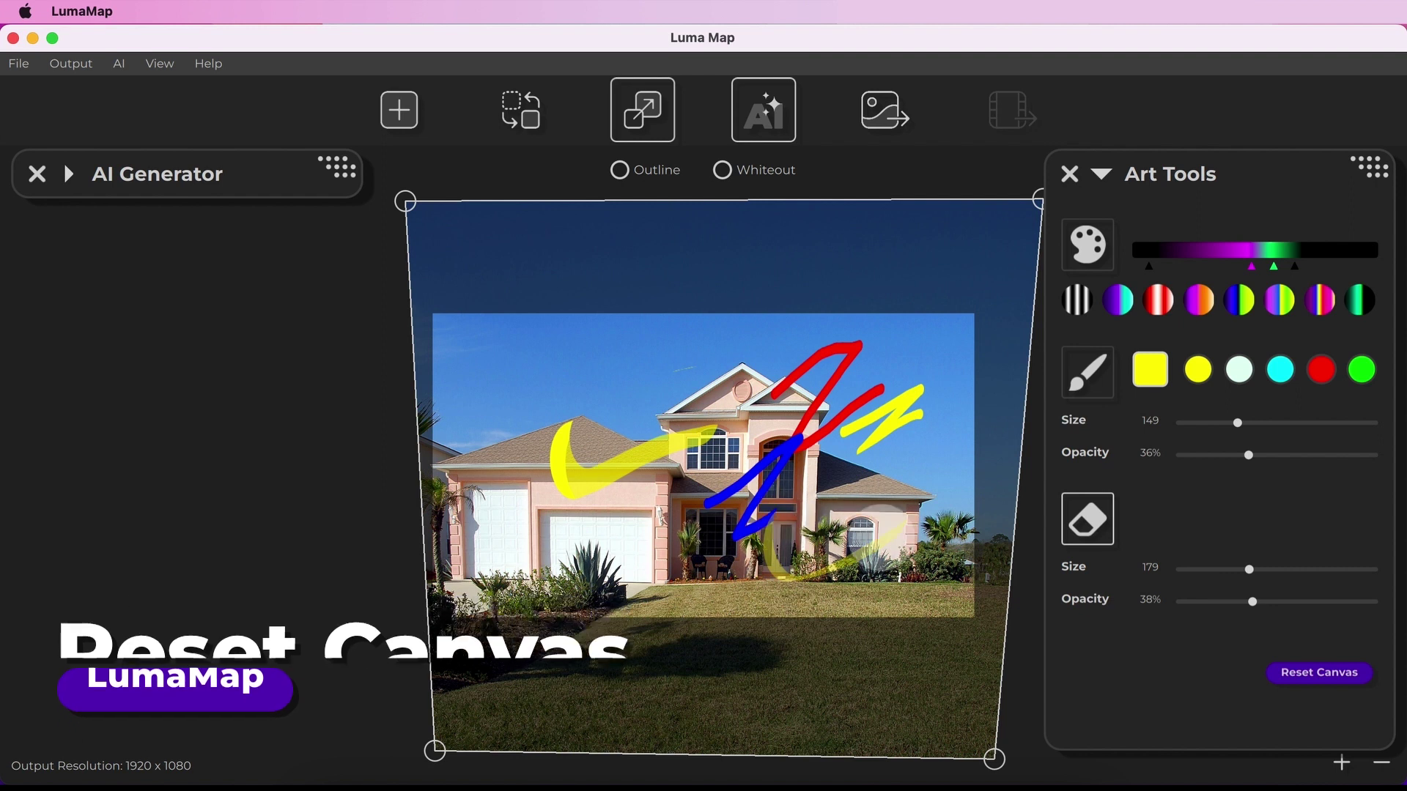
left_click(1315, 674)
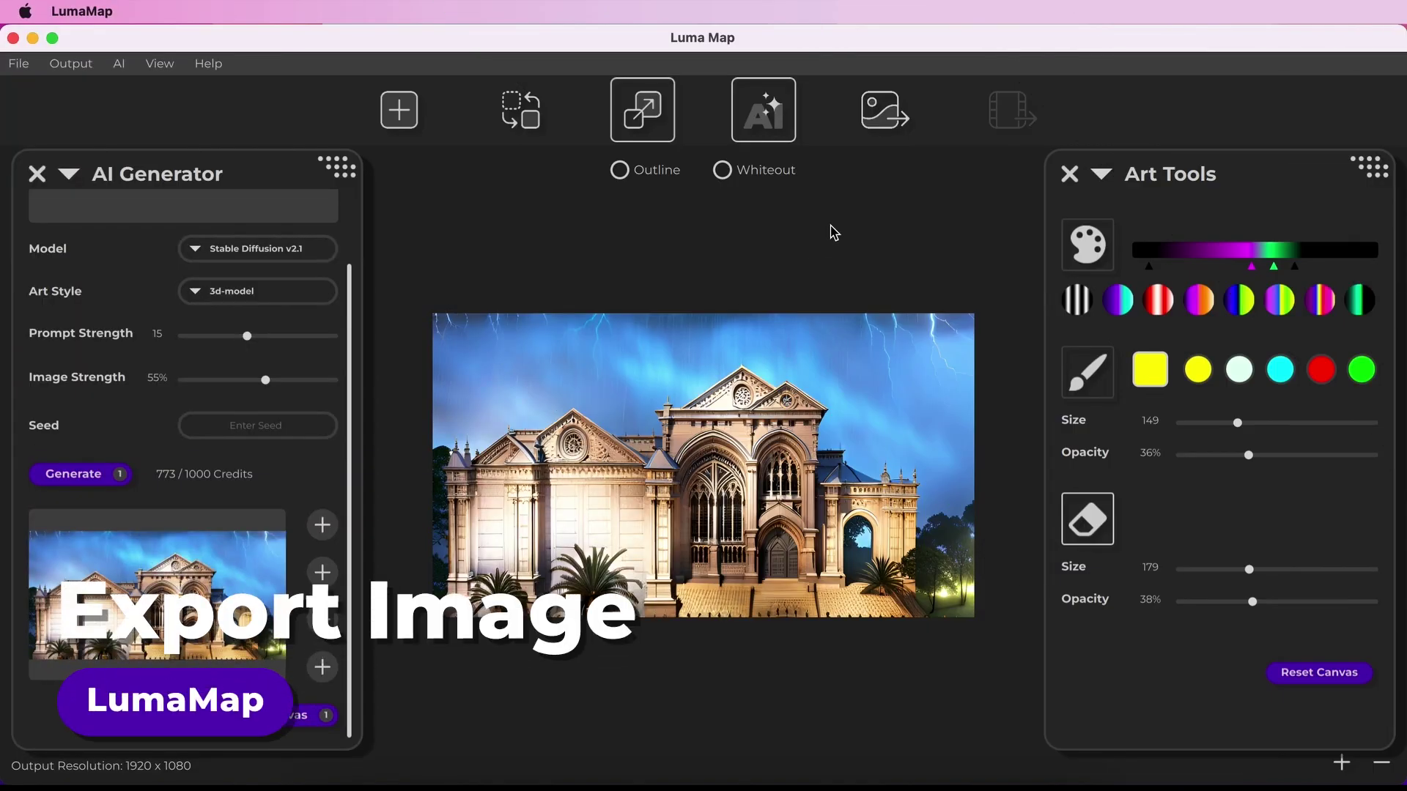
Export the canvas image to the Downloads folder as a JPG file named Gothic_Cathedral.
left_click(885, 114)
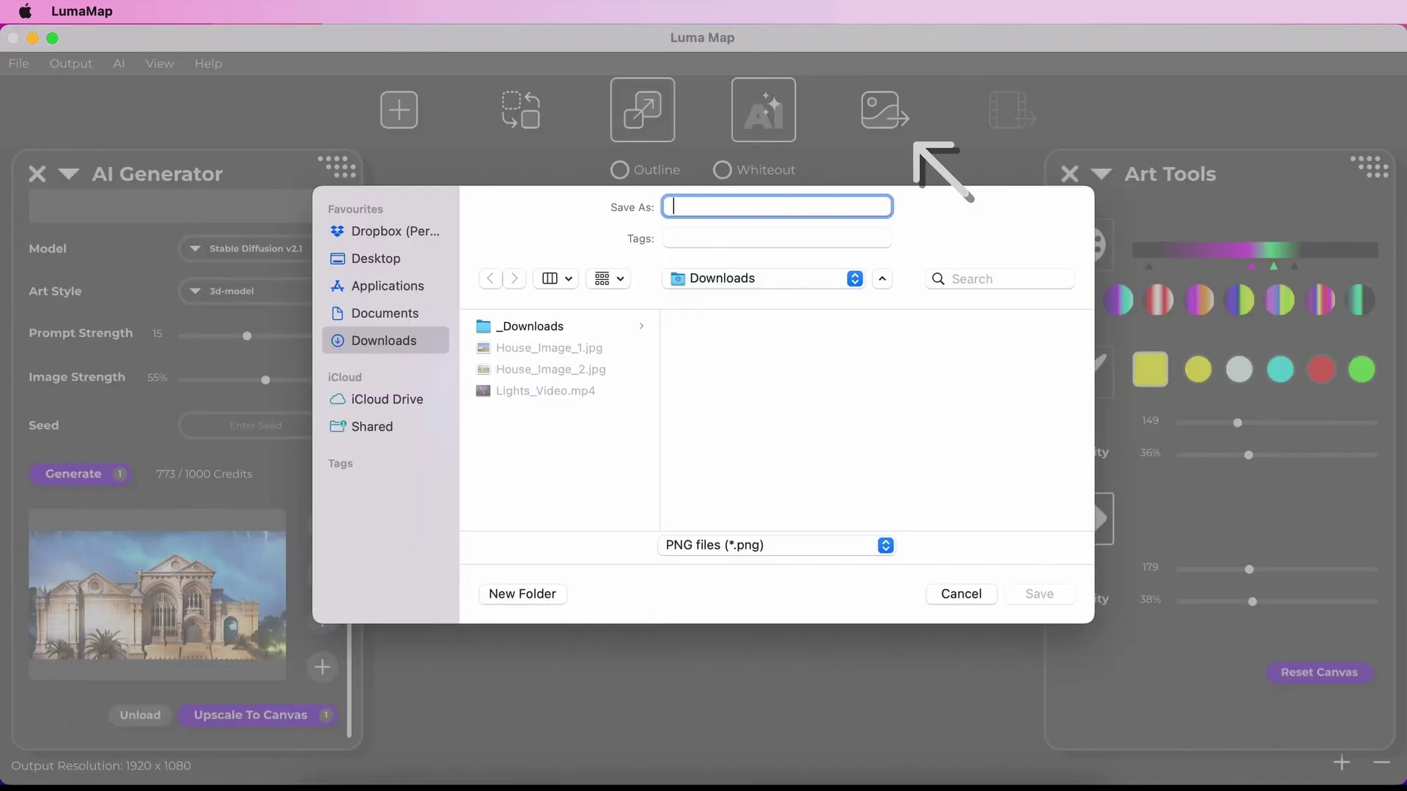
type("Gothic")
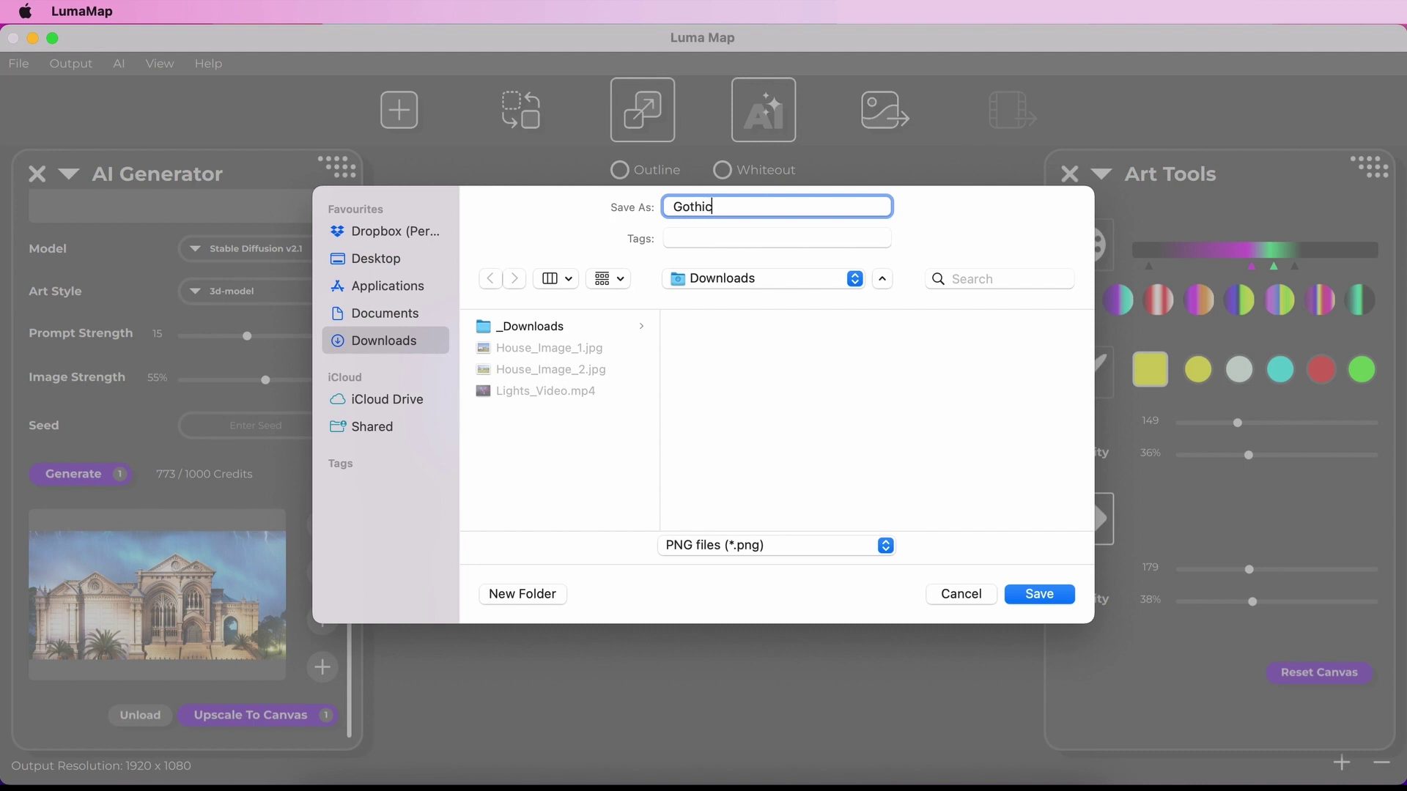
type("_Cathedral")
left_click(885, 545)
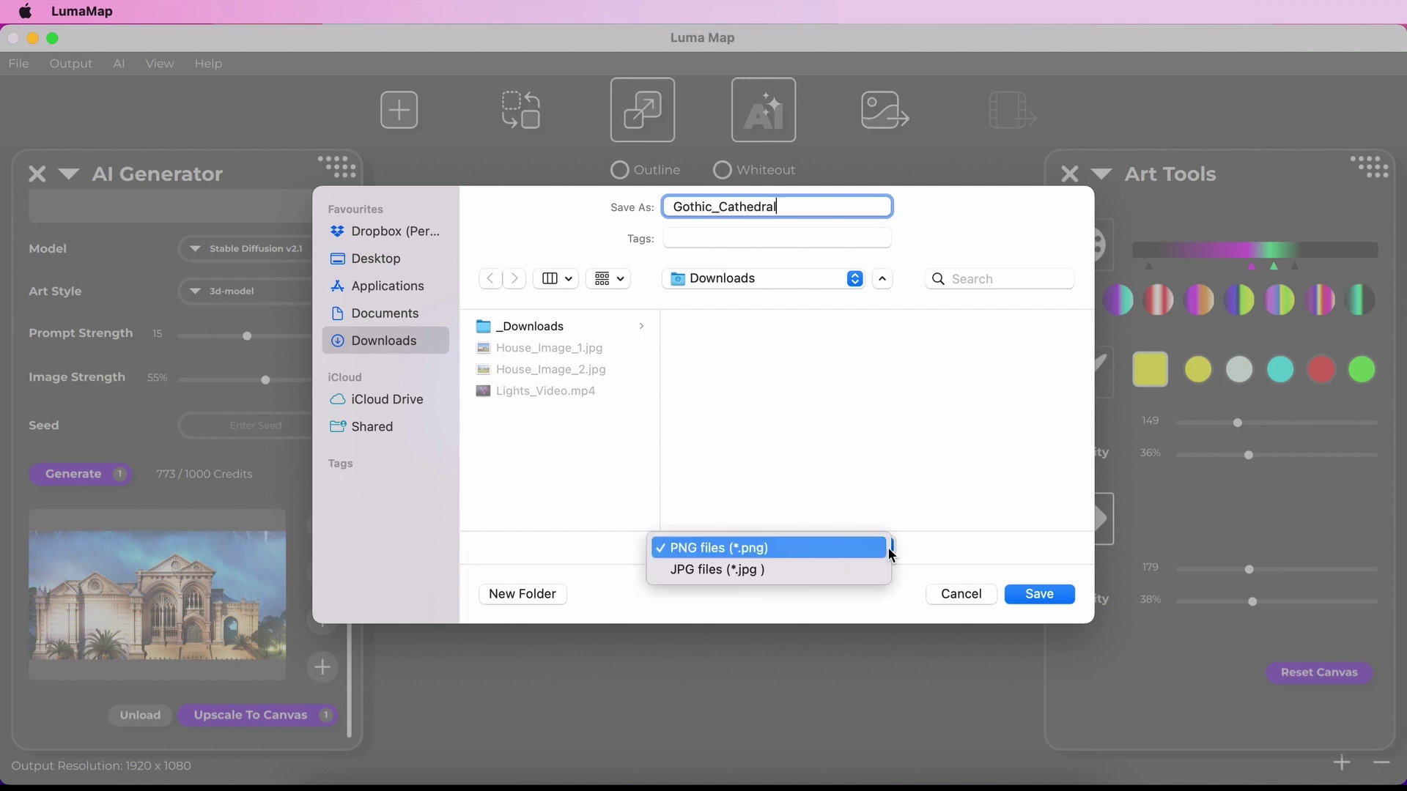
left_click(882, 573)
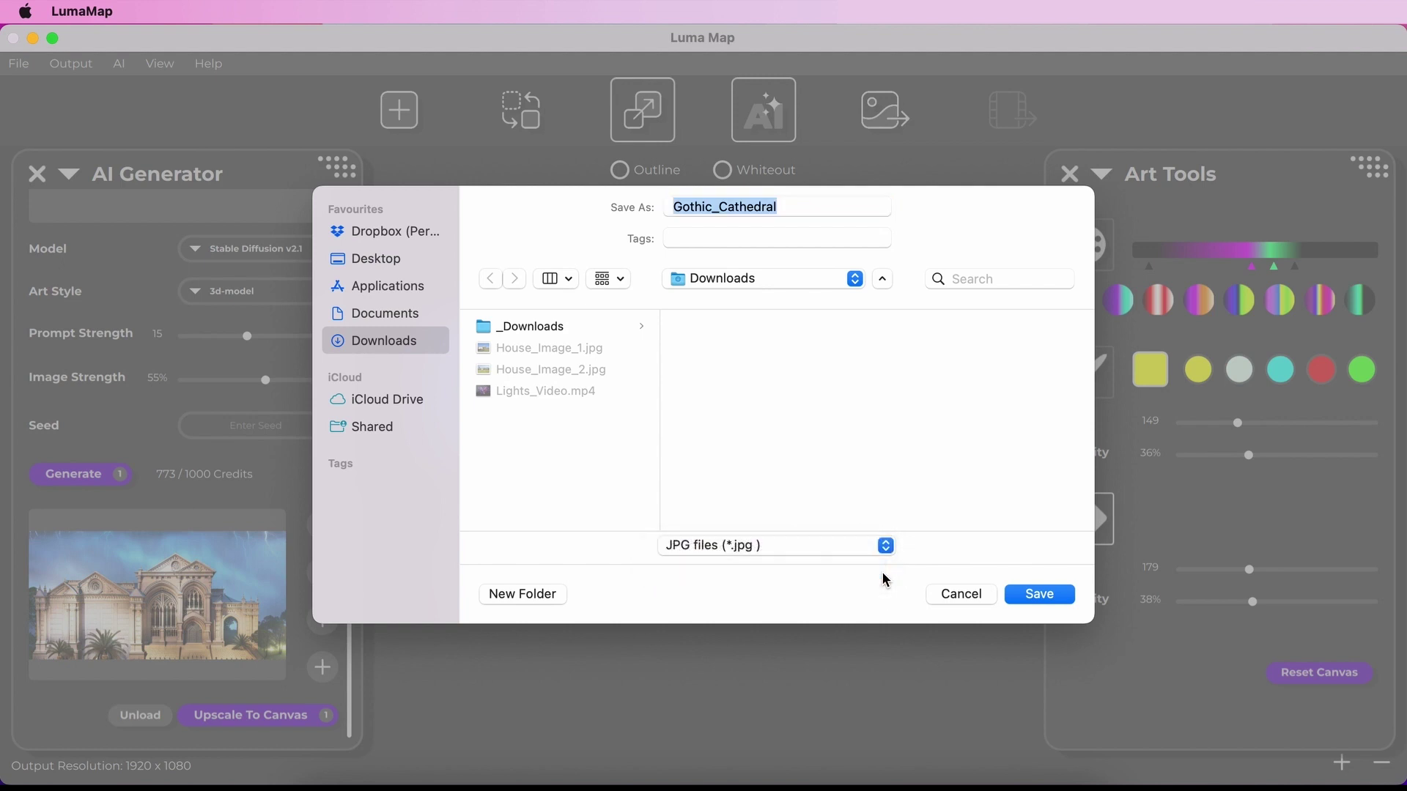
left_click(1013, 597)
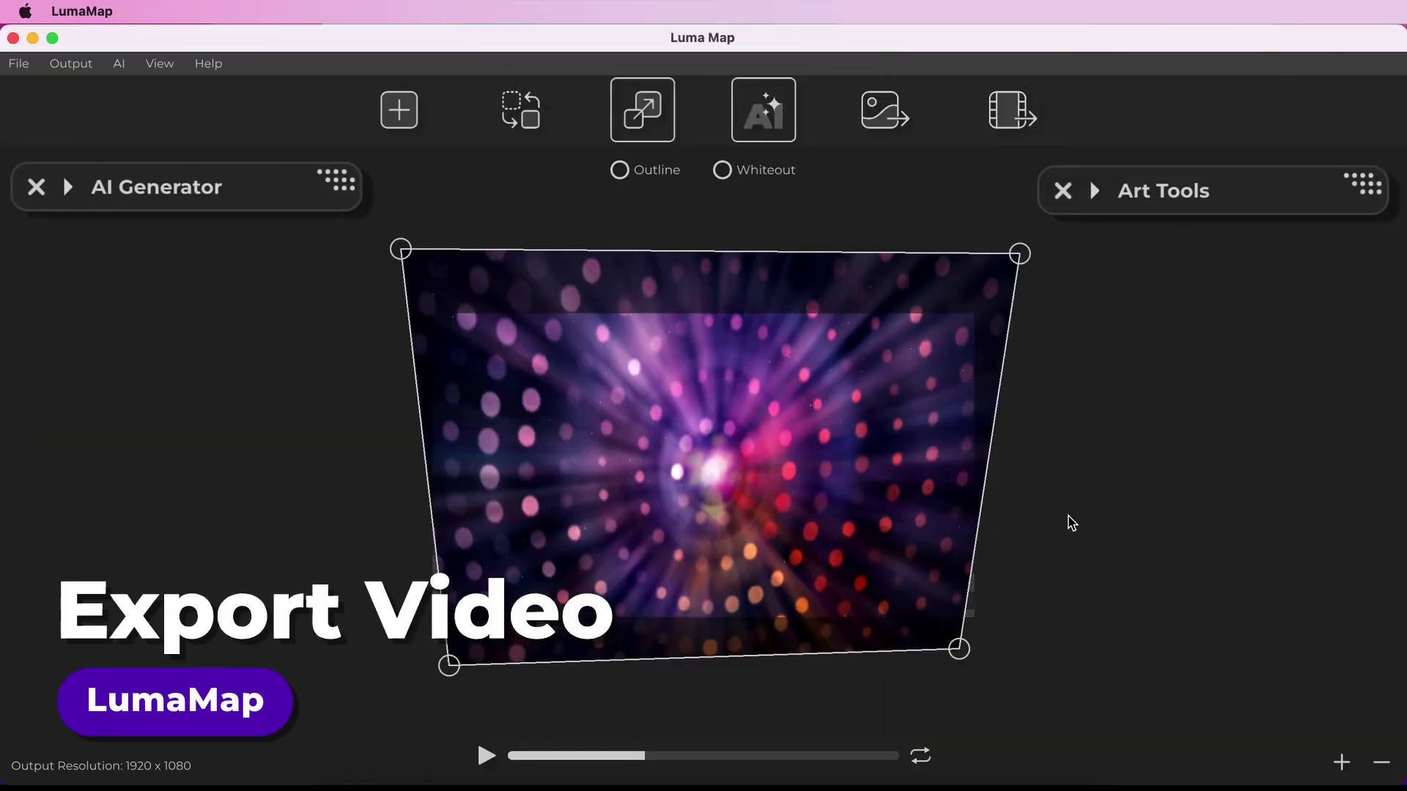
Export the warped lights video to the Downloads folder under the name Lights_Mapped.
left_click(1014, 114)
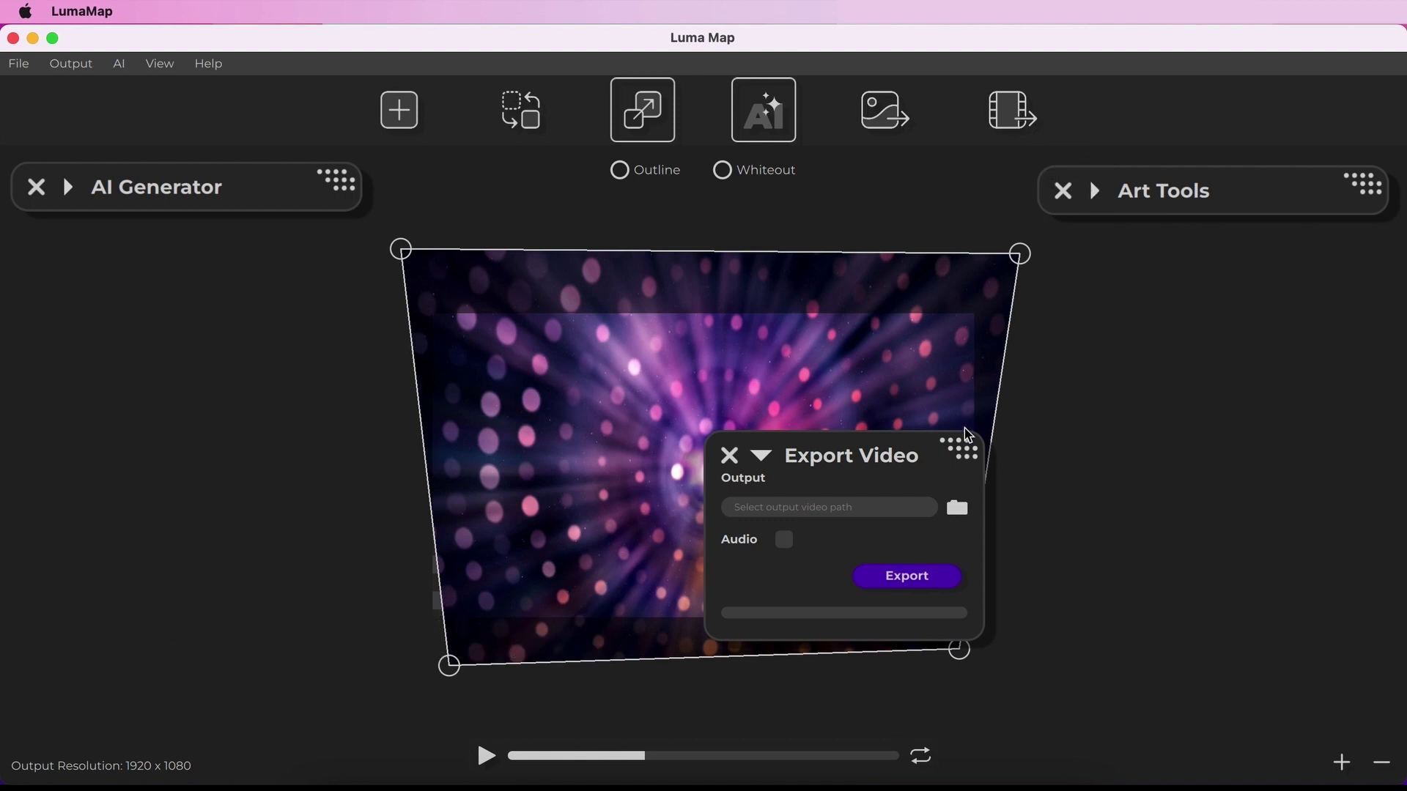
left_click(958, 511)
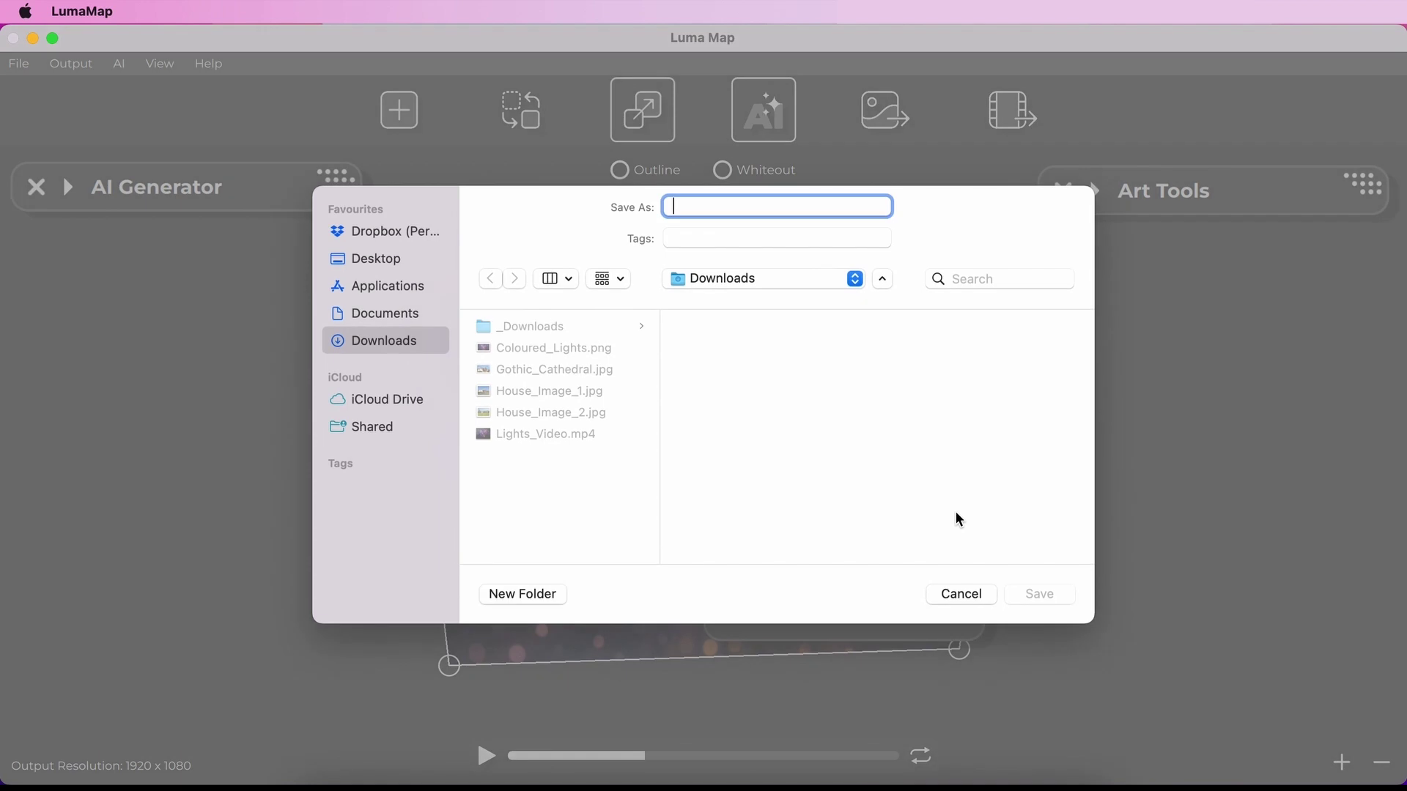
type("Lights_Mapped")
key("Return")
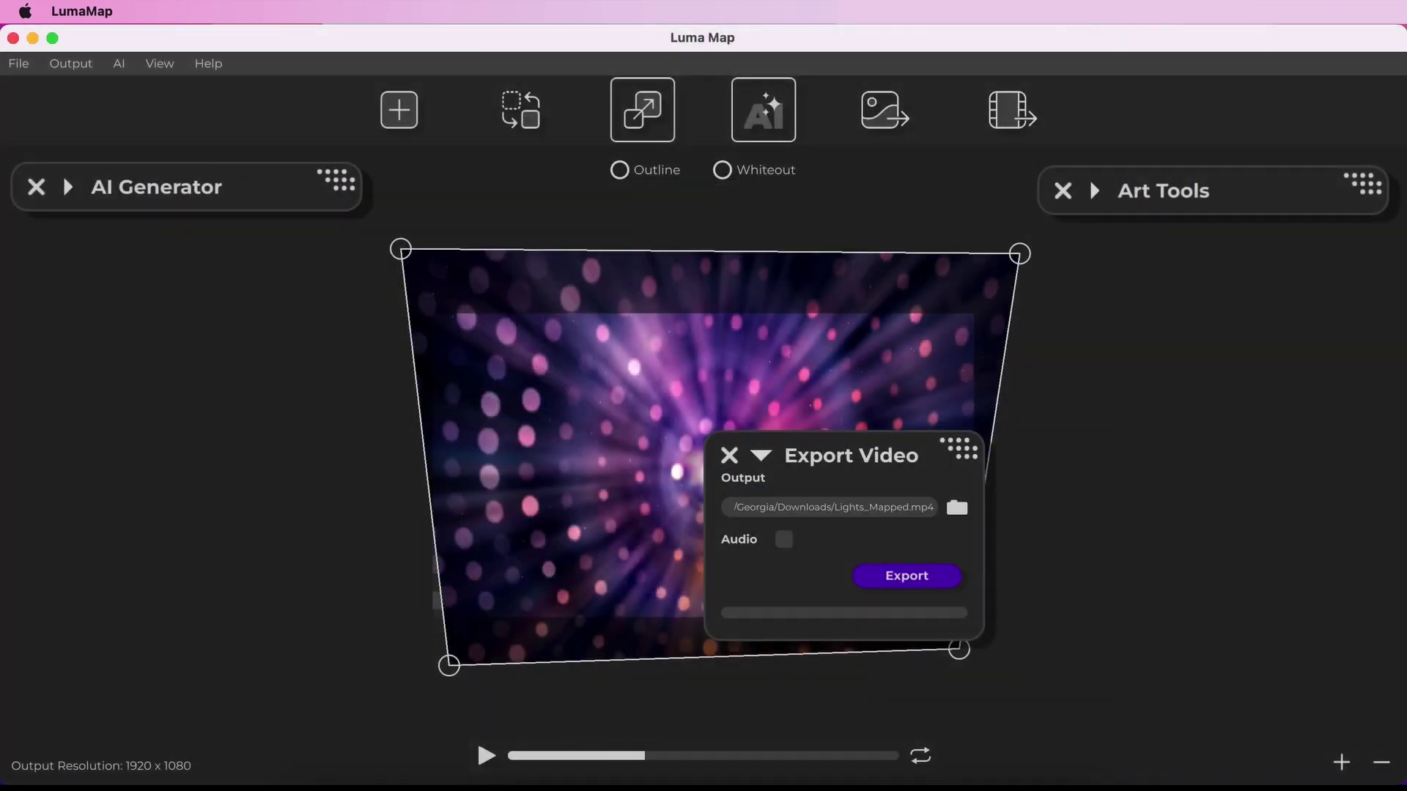
left_click(784, 540)
left_click(910, 582)
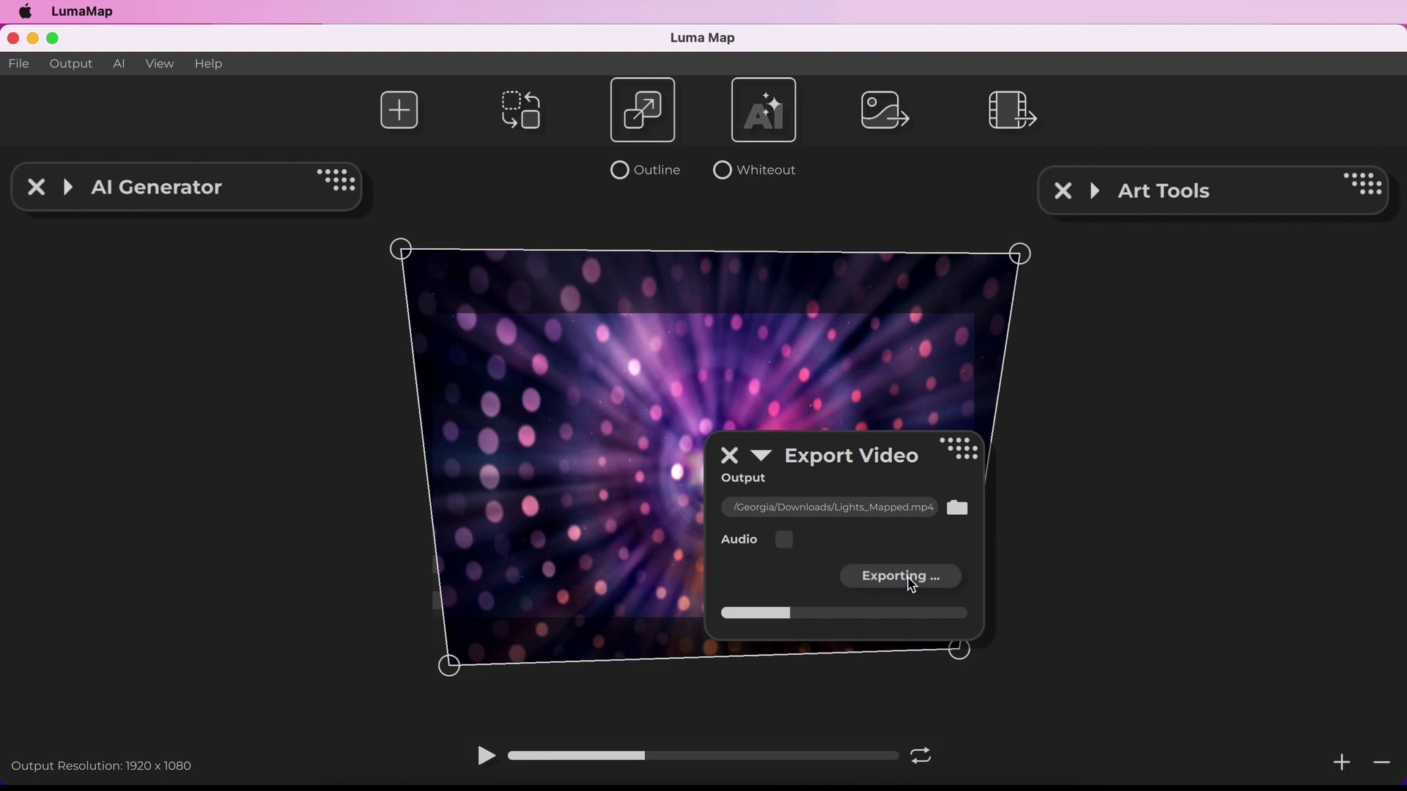